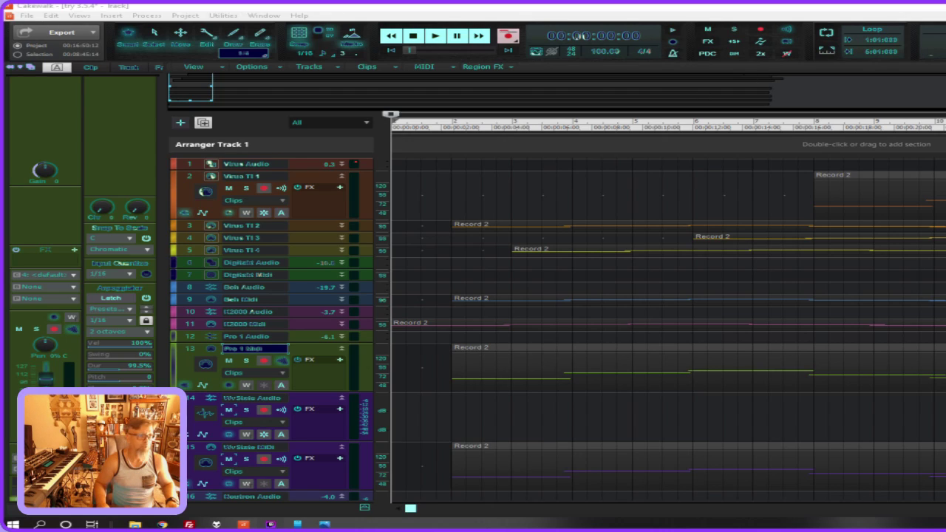
Play the project from the beginning to listen to the current mix, and stop playback
click(623, 19)
key(space)
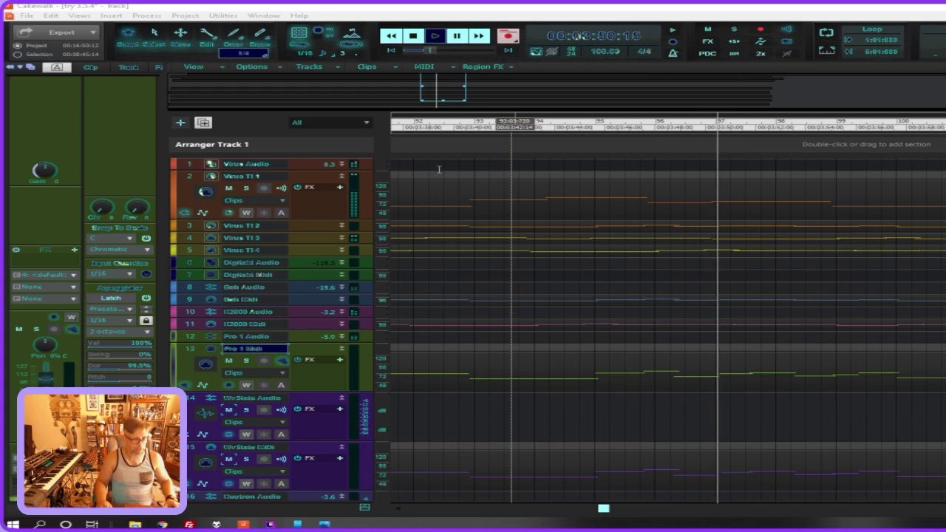
key(space)
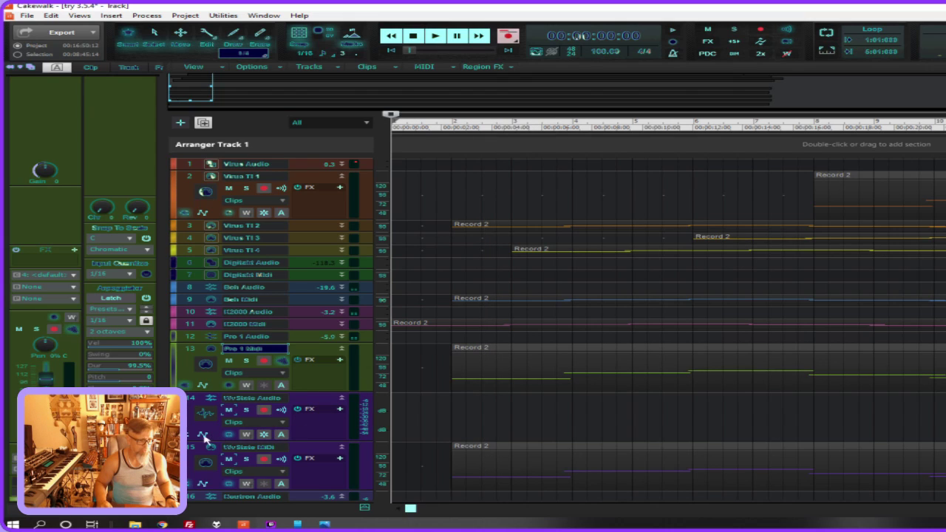
Show the volume automation for WvState Audio (track 14) and draw a fade-in from -INF at the song start to measure 2
click(204, 436)
scroll(544, 369, down, 3)
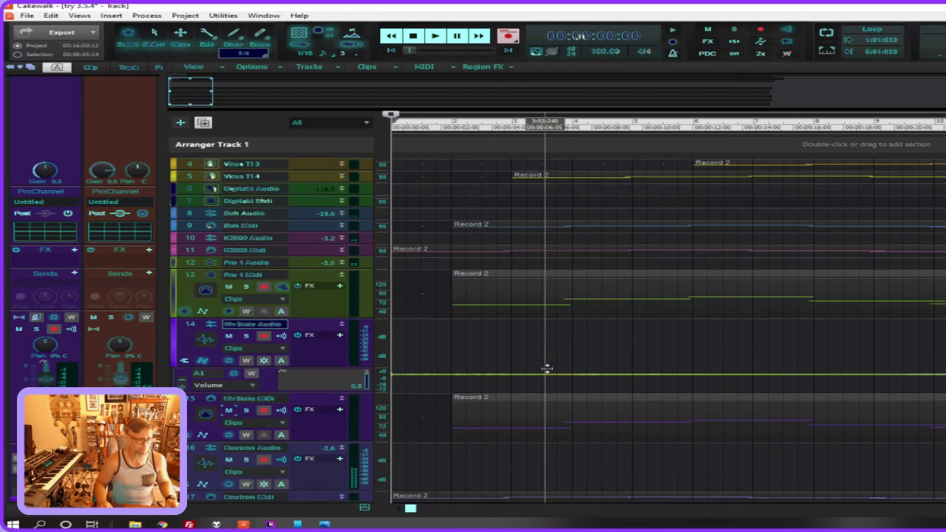
click(454, 373)
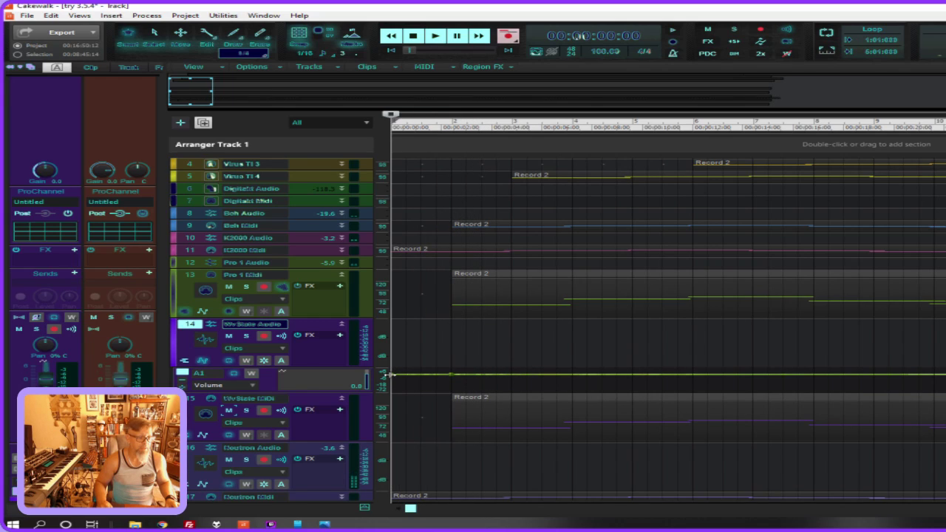
drag(392, 375, 373, 404)
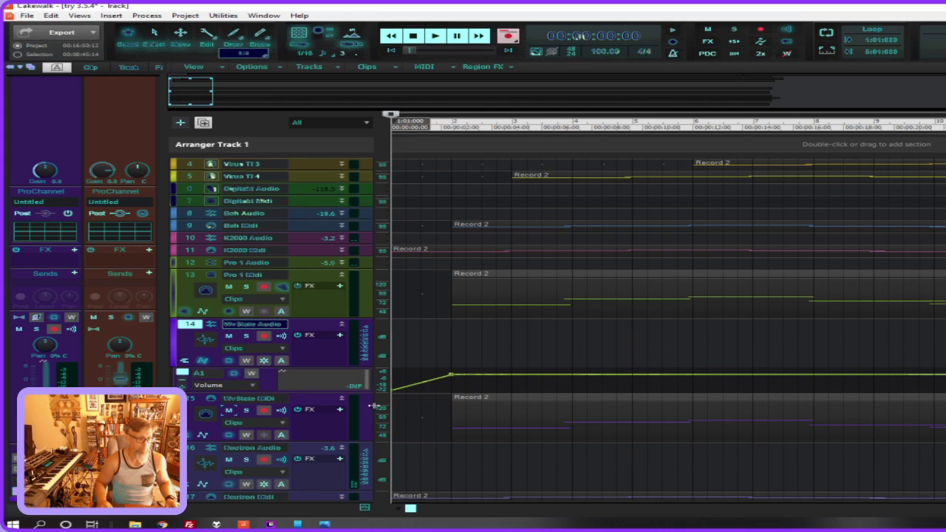
scroll(423, 387, down, 3)
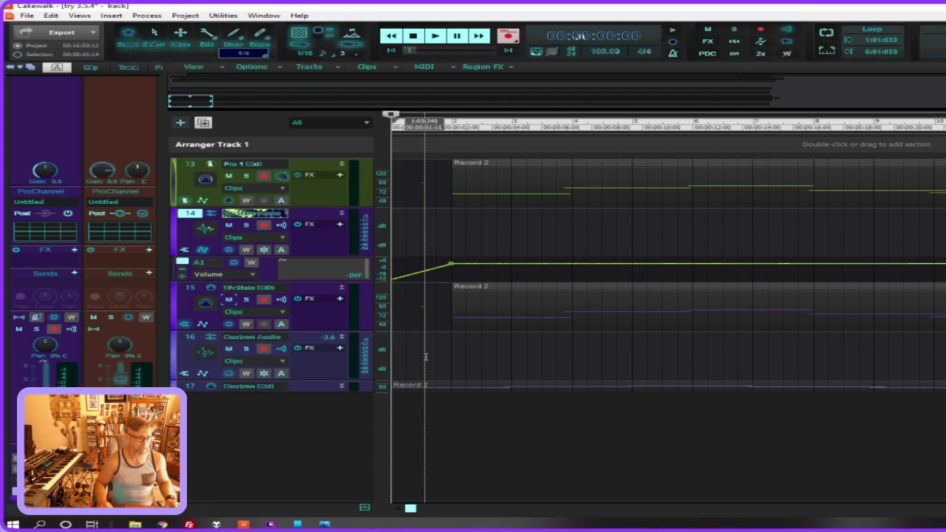
Expand audio track 8, show its volume automation, and create a fade-in from -INF at the song start to measure 2
scroll(428, 347, up, 5)
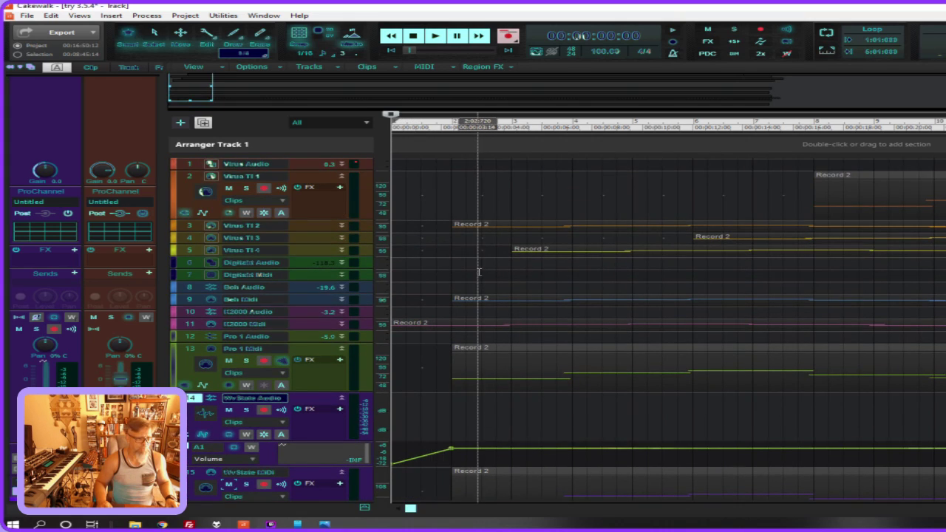
double_click(322, 289)
click(203, 325)
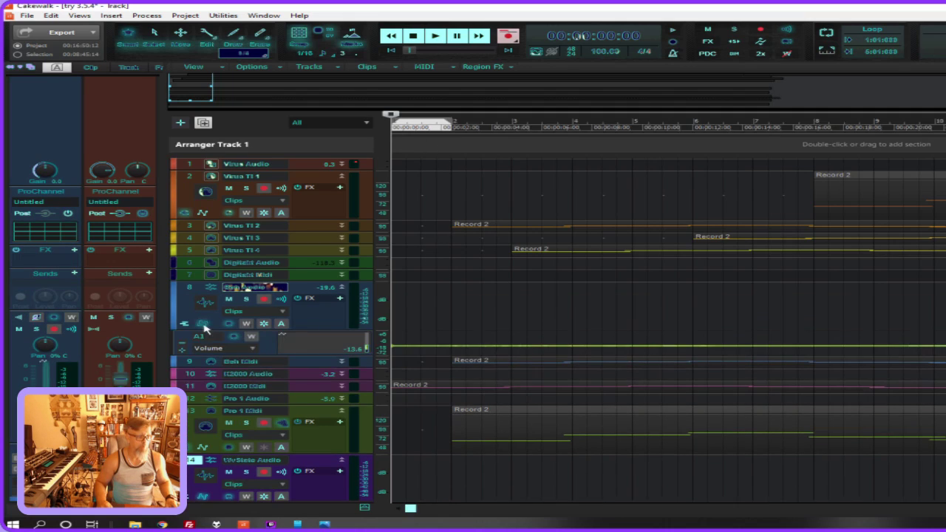
click(453, 344)
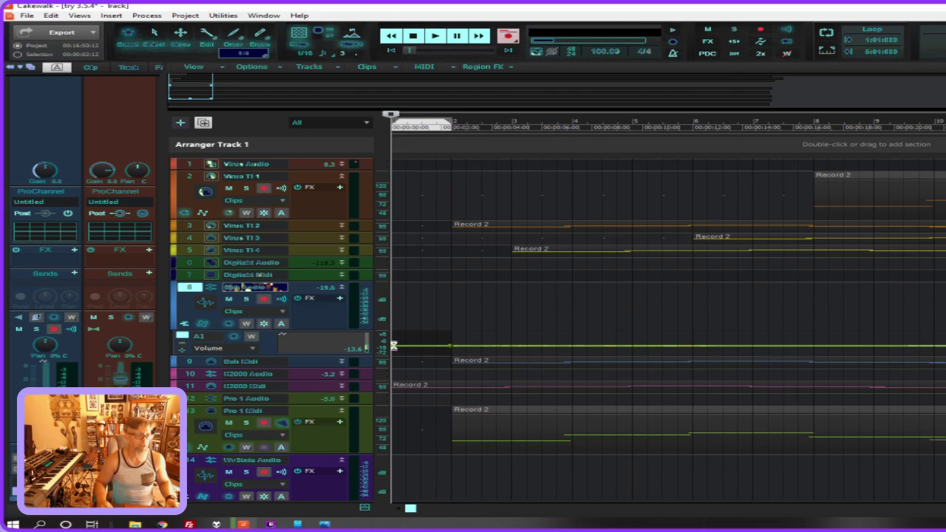
drag(391, 345, 395, 373)
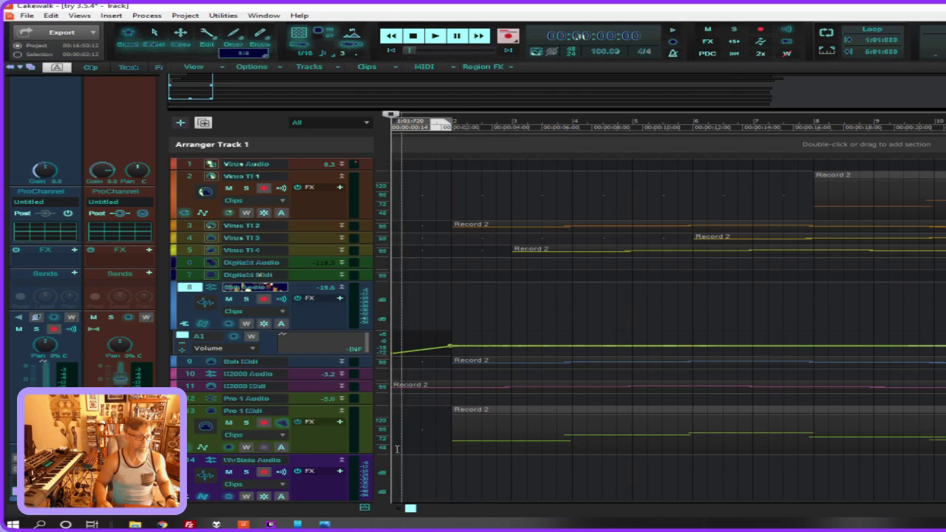
Expand Pro 1 Audio, show its volume automation, and shape a fade-in from -INF at the song start to measure 2
click(341, 403)
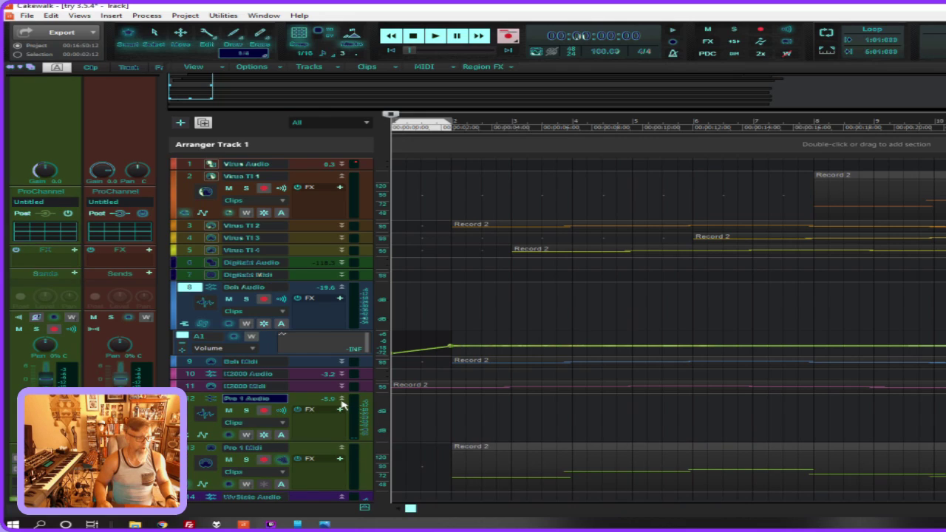
click(202, 436)
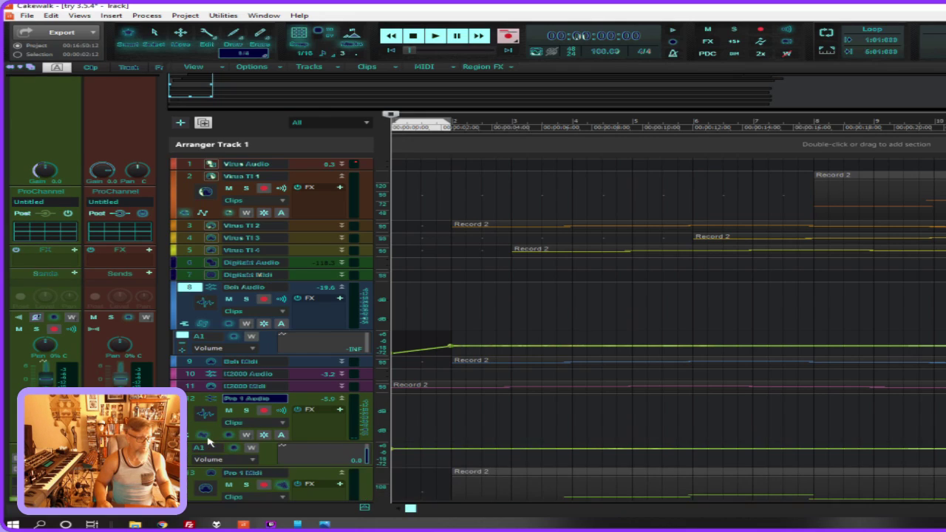
click(452, 448)
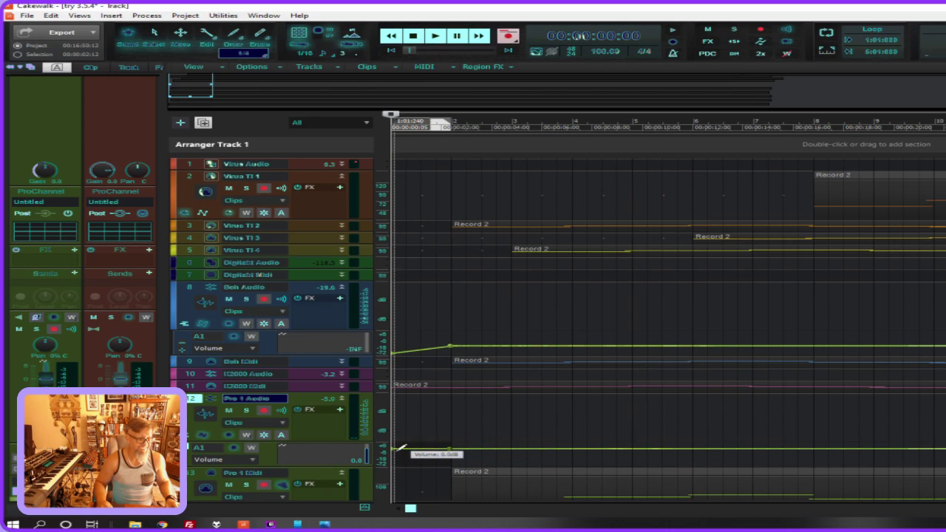
drag(393, 448, 393, 464)
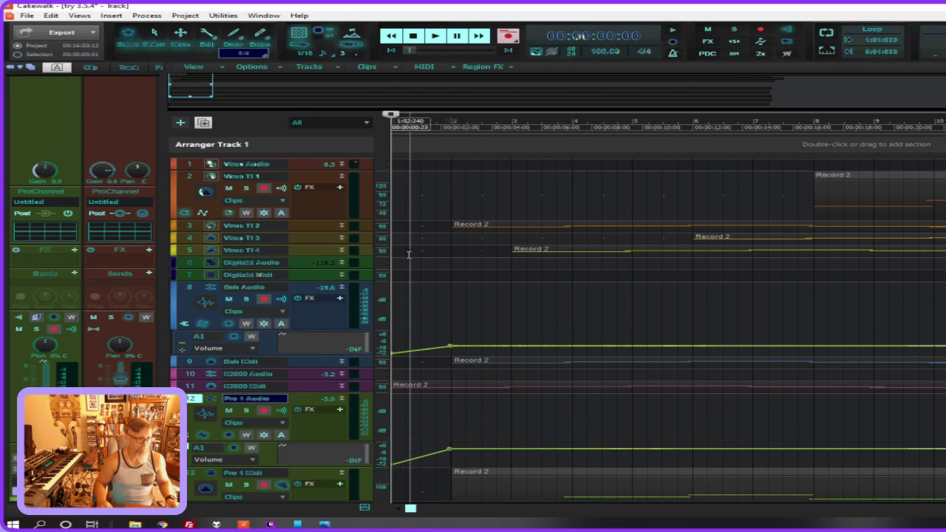
Play the song from the start to check the new volume fade-ins, and stop playback
key(space)
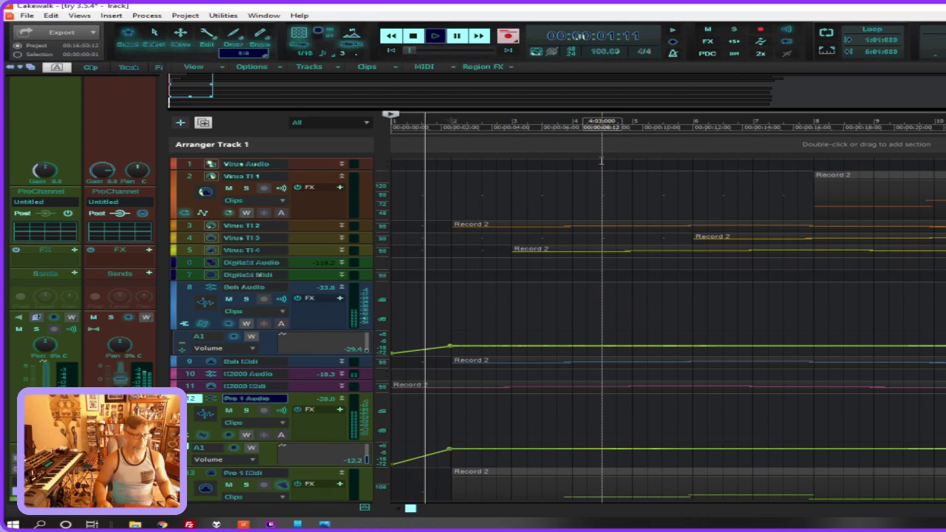
scroll(610, 161, down, 4)
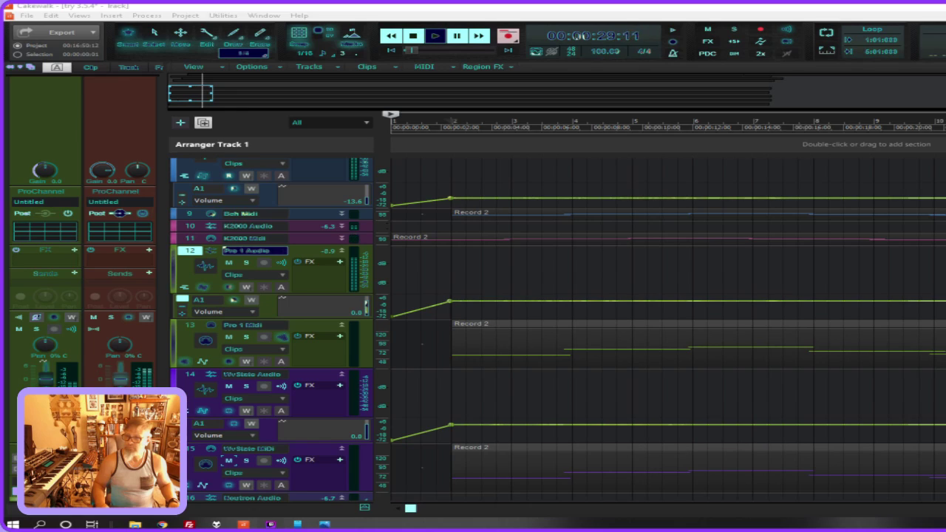
key(space)
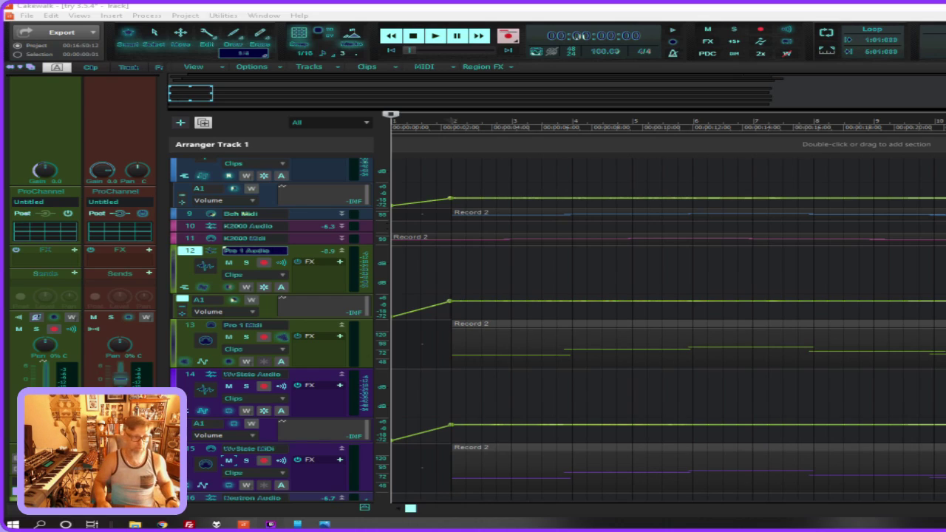
scroll(523, 281, up, 3)
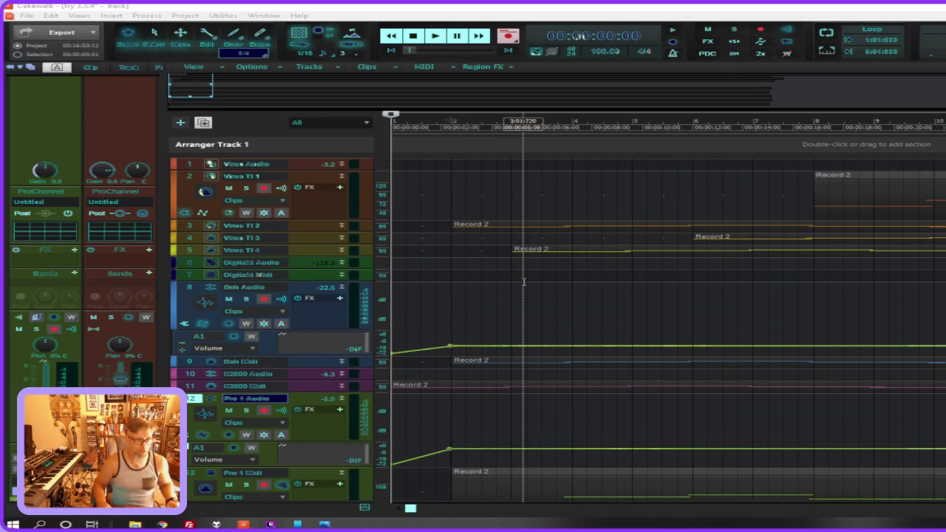
Show the volume automation lane of WvState MIDI (track 15) at the end of the song
scroll(523, 282, down, 6)
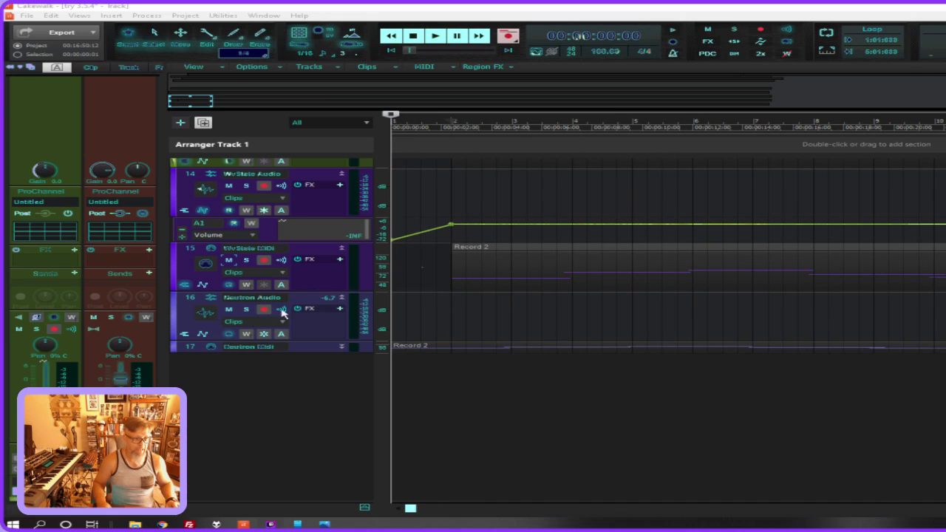
click(200, 287)
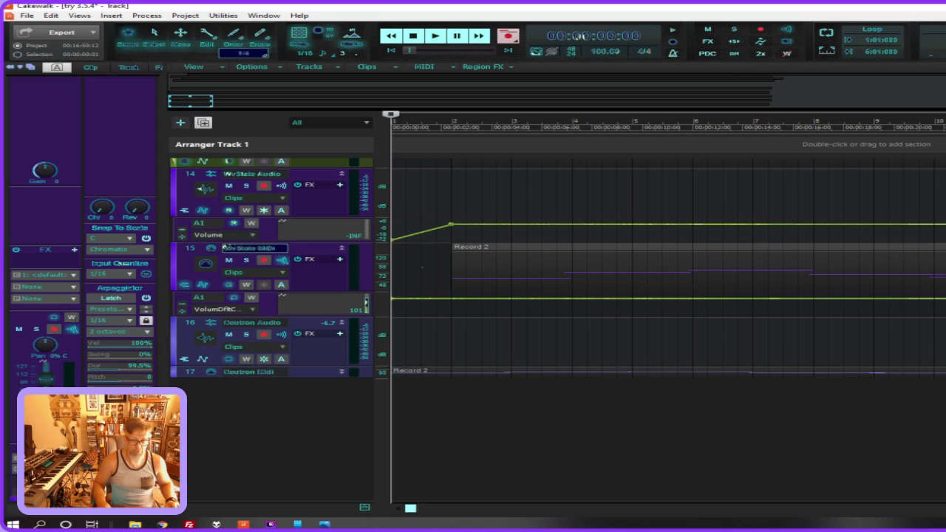
scroll(228, 248, right, 15)
scroll(227, 248, right, 20)
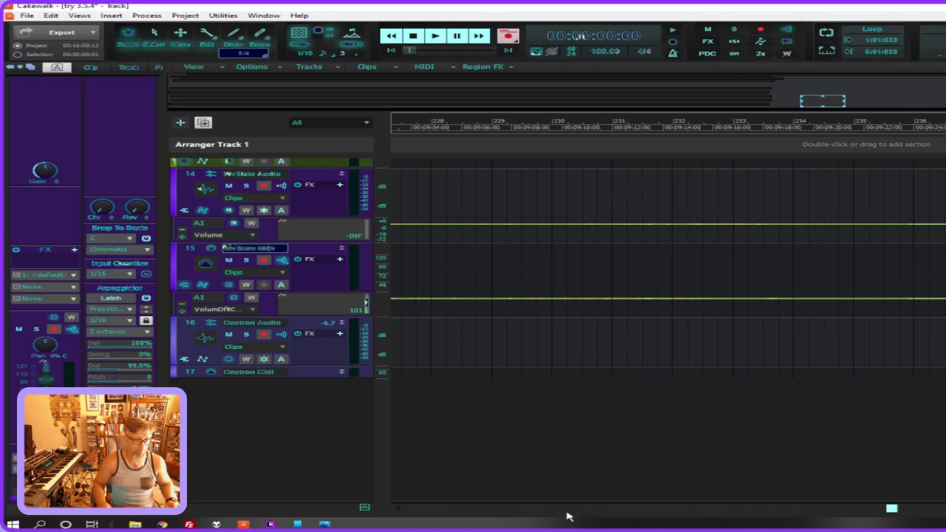
scroll(568, 516, left, 3)
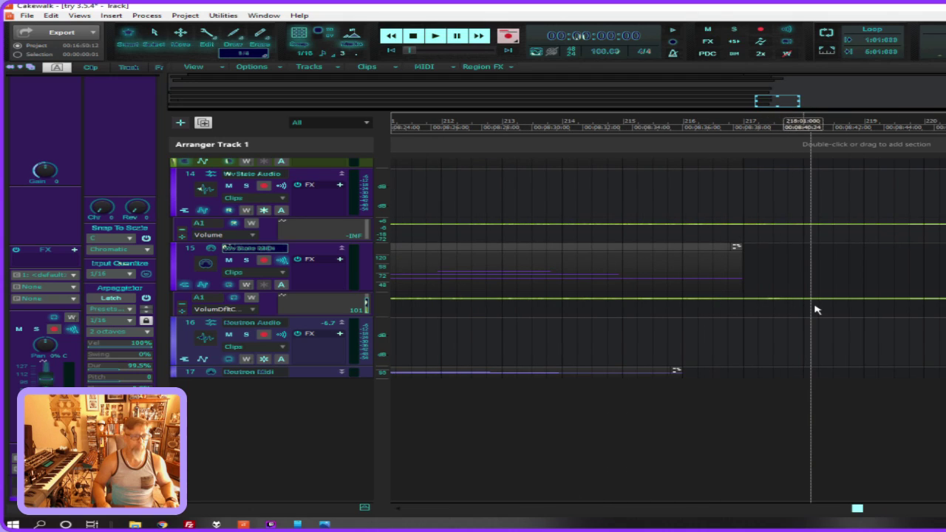
Play back the song's ending from about measure 212, and stop after the clips end
click(475, 411)
key(space)
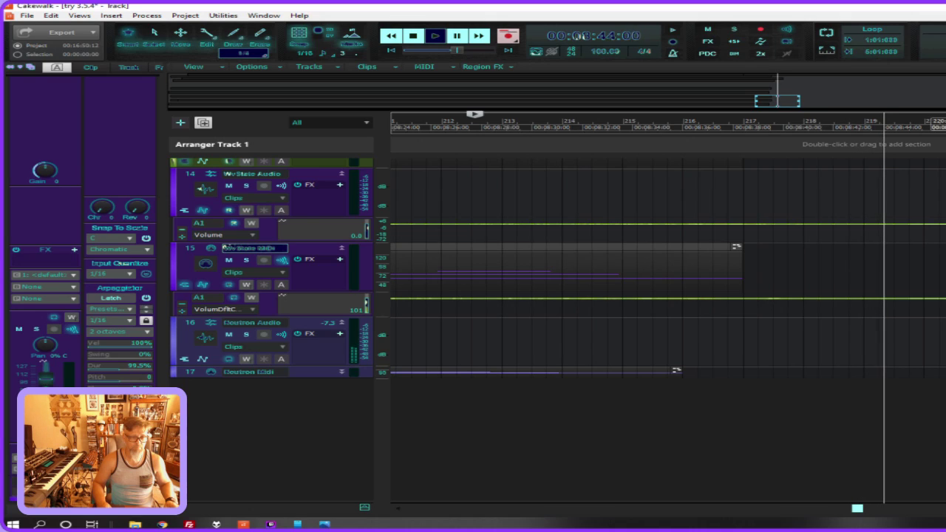
key(space)
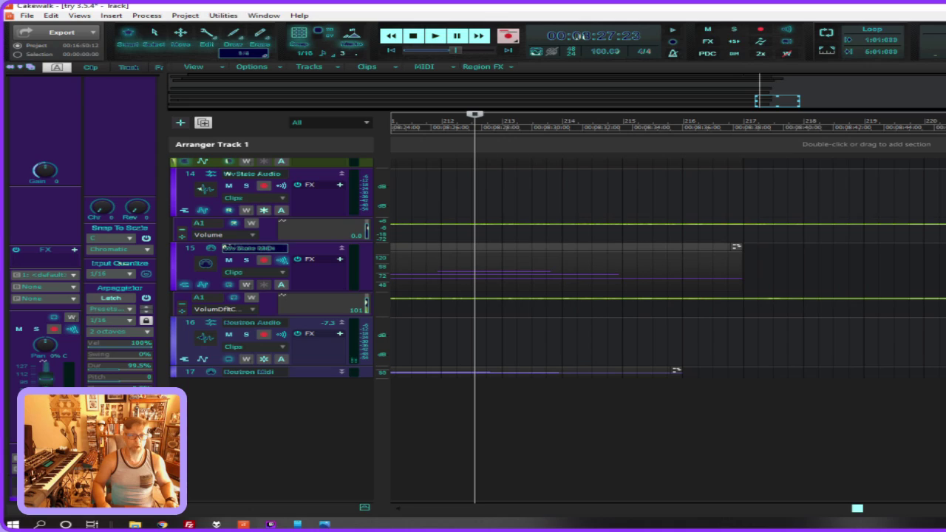
Try a volume fade-out from measure 217 on WvState MIDI, undo it, and remove the track's volume automation lane
click(227, 248)
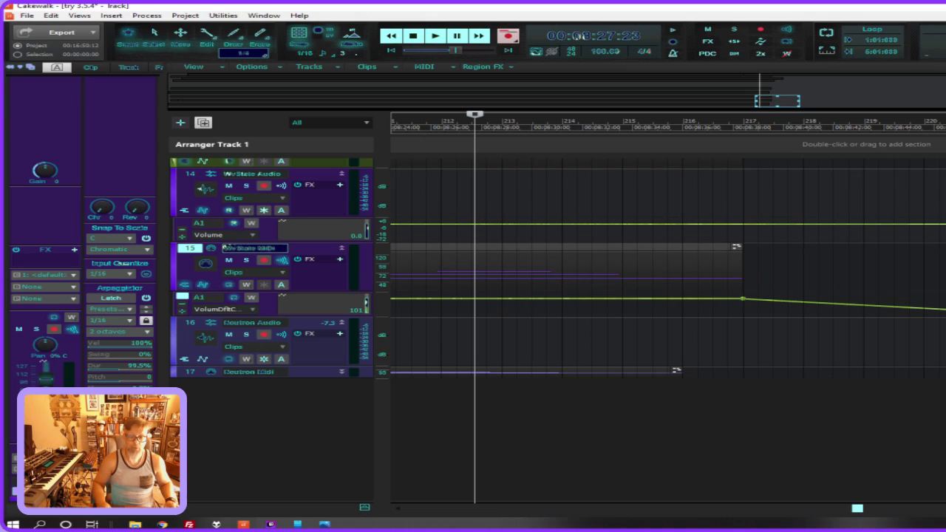
scroll(228, 247, right, 5)
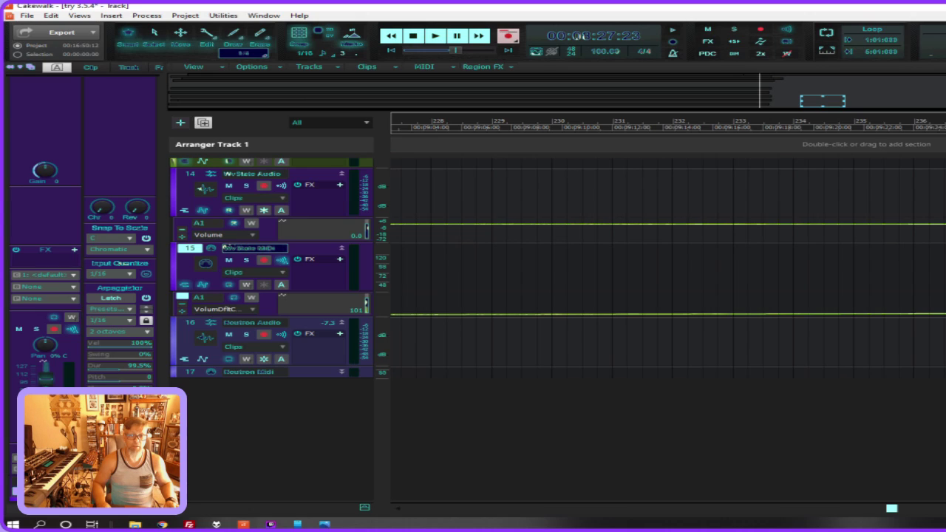
key(ctrl+z)
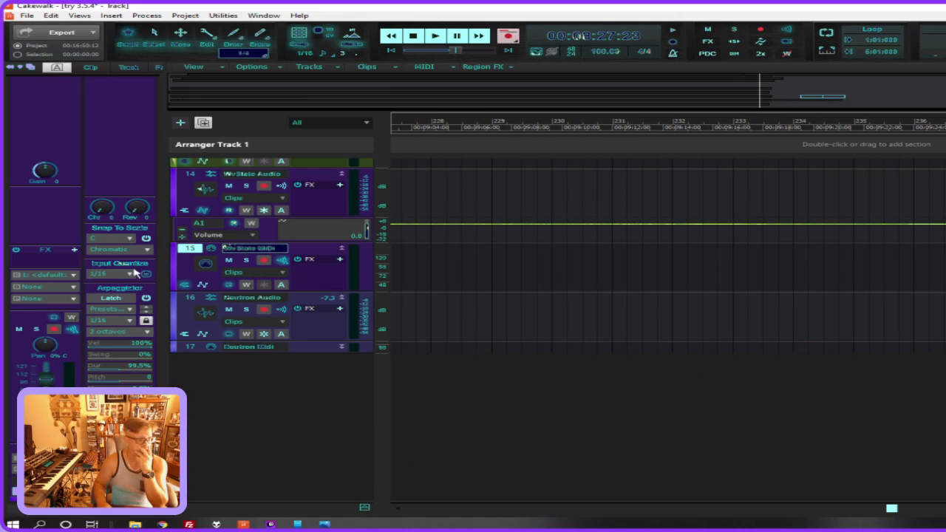
click(201, 284)
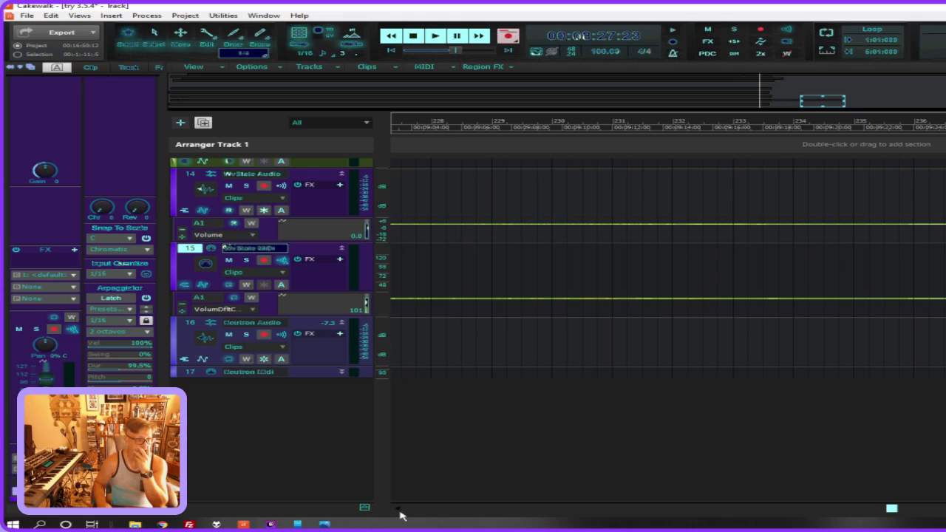
right_click(487, 295)
click(537, 387)
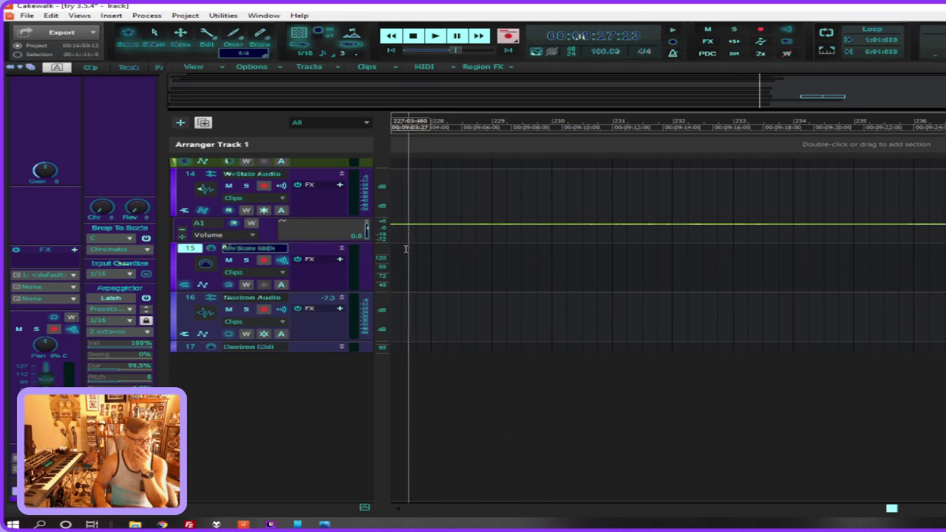
Draw a volume fade-out on the WvState Audio automation lane, starting at about measure 217 where the MIDI clip ends
scroll(805, 241, up, 3)
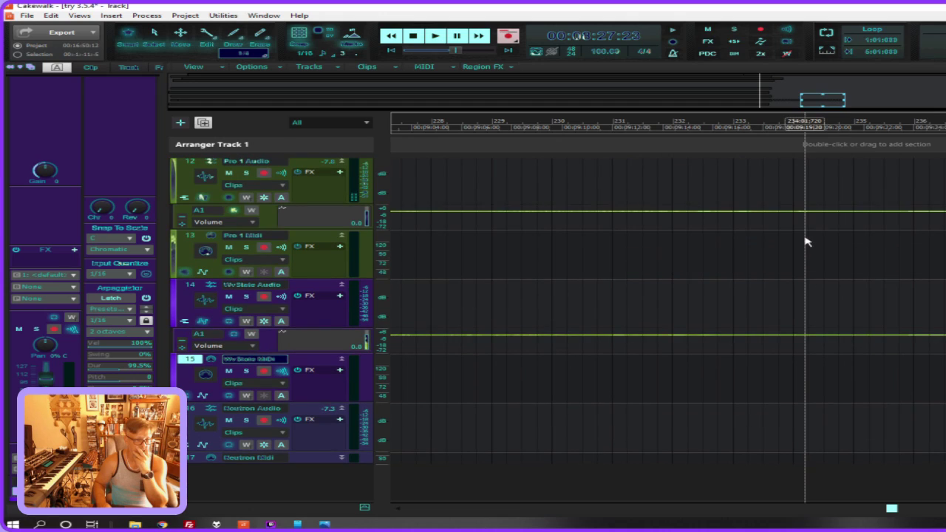
scroll(483, 510, left, 5)
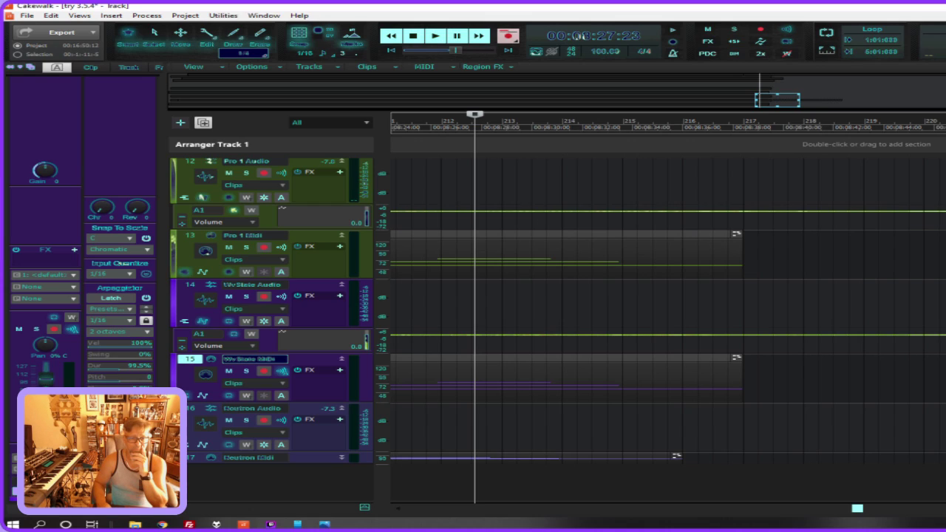
click(221, 336)
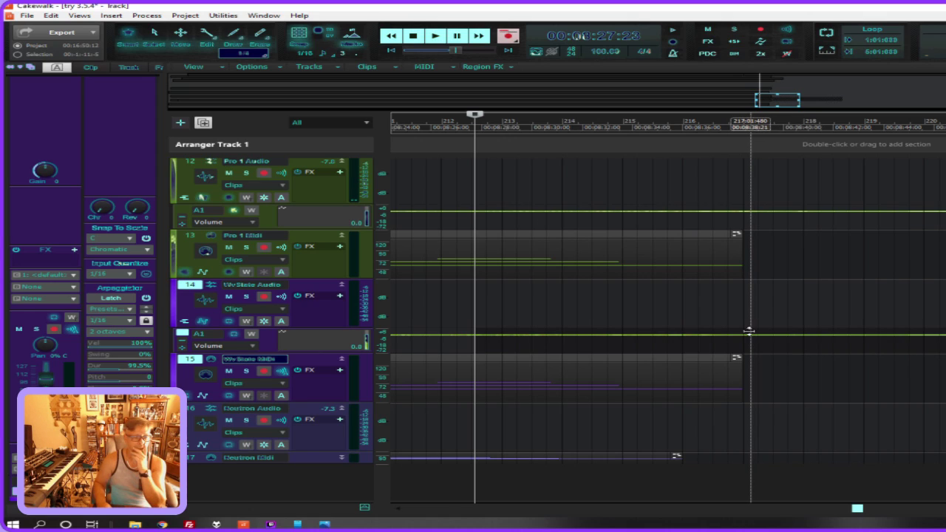
mouse_move(752, 332)
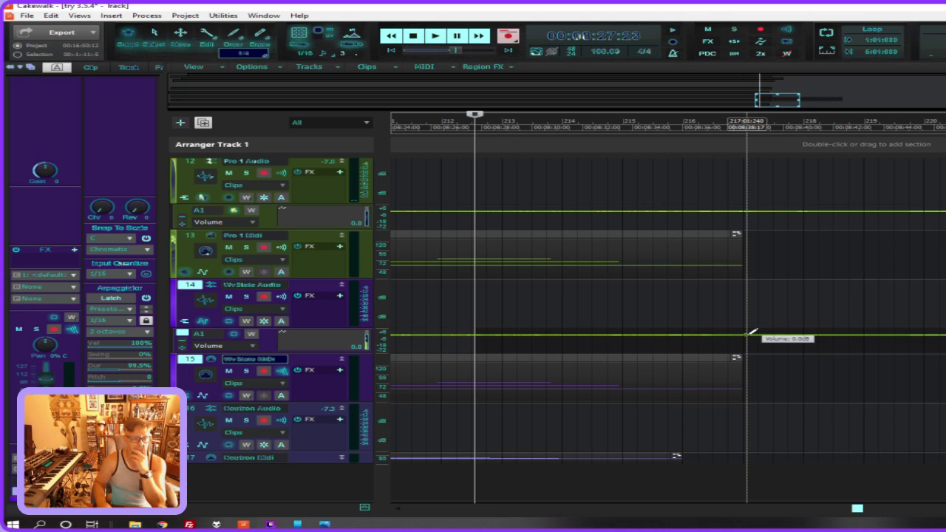
click(746, 334)
drag(850, 335, 849, 339)
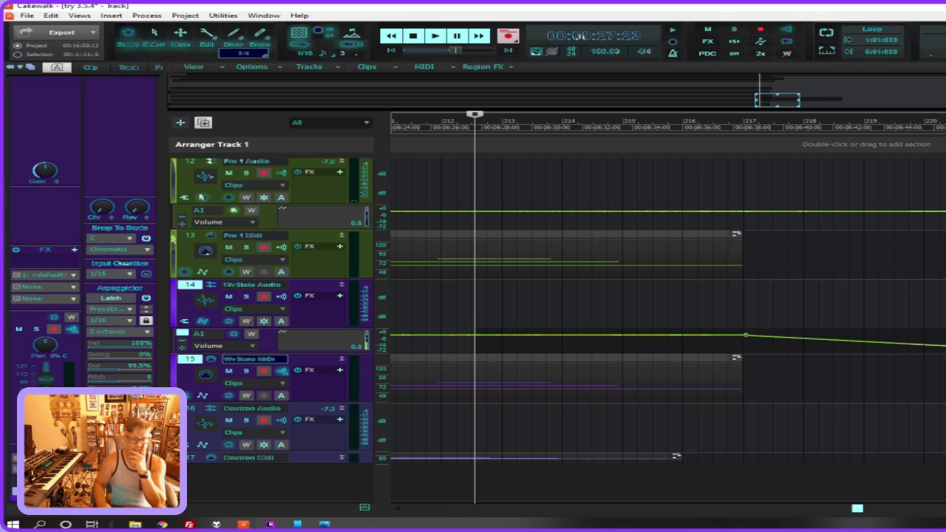
scroll(665, 295, right, 6)
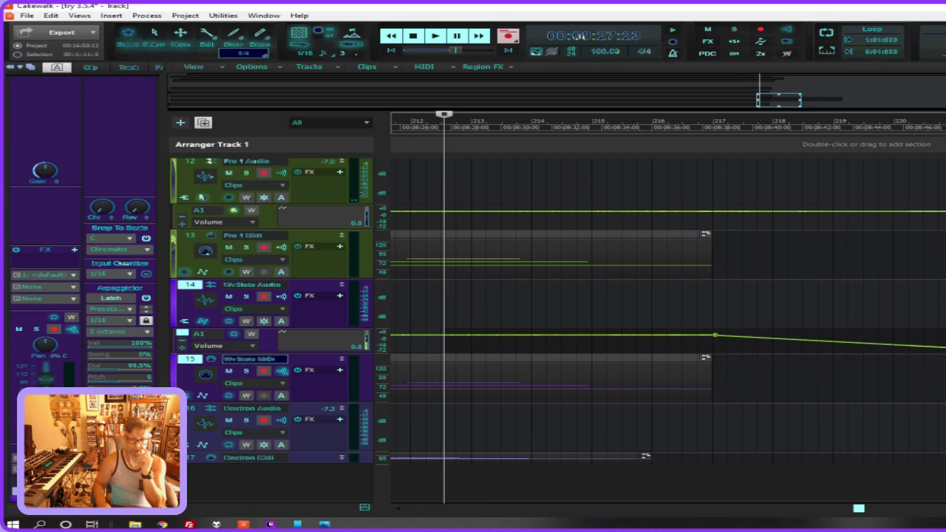
Delete the last volume node on the WvState Audio automation lane near the end of the project, beyond the fade-out
scroll(665, 295, right, 1)
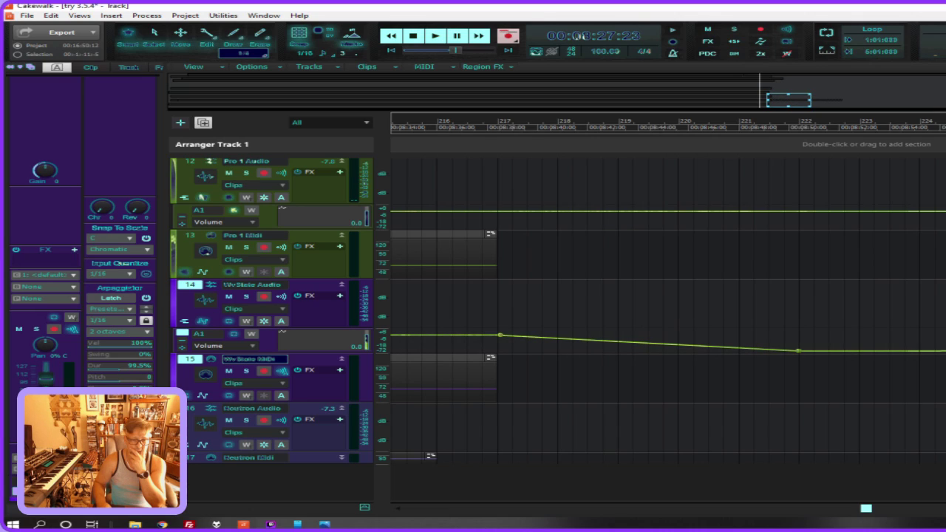
scroll(668, 296, right, 15)
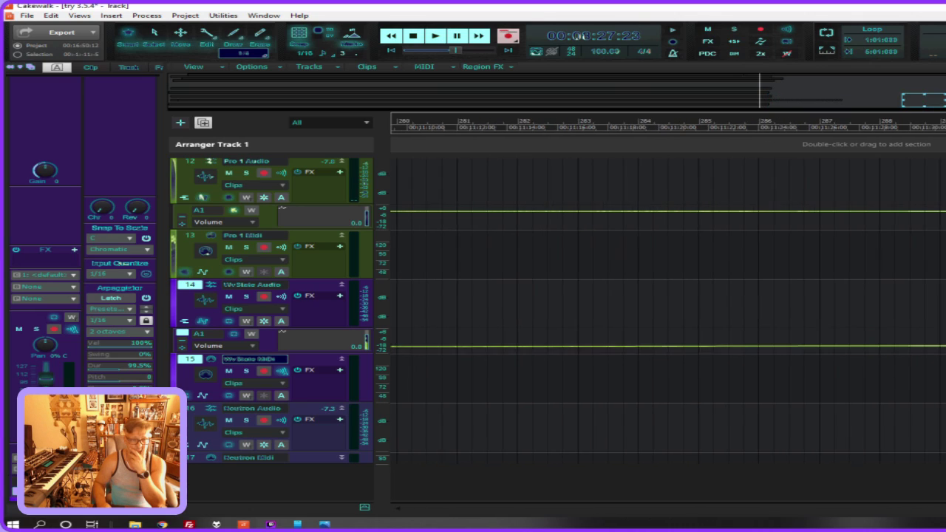
scroll(636, 499, right, 17)
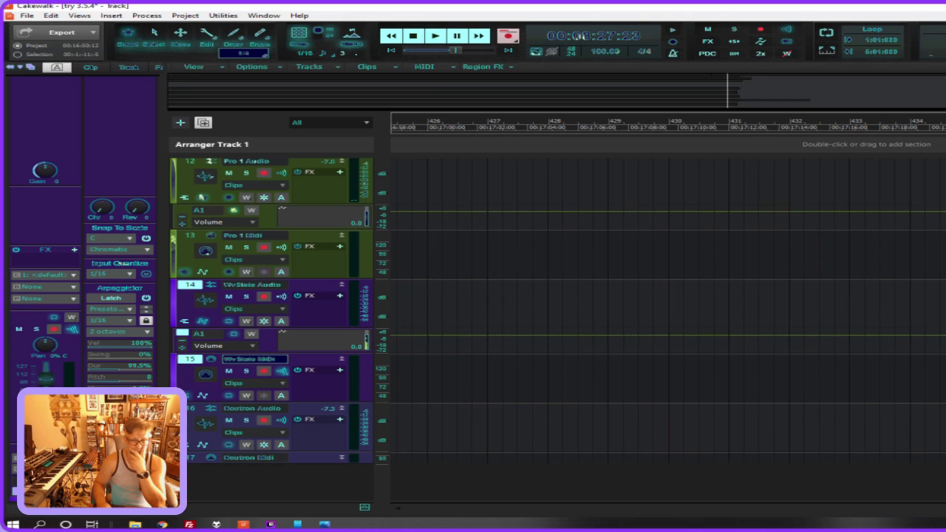
Draw a volume fade-out on the Pro 1 Audio automation lane, starting at about measure 217 where its MIDI clip ends
scroll(635, 500, left, 3)
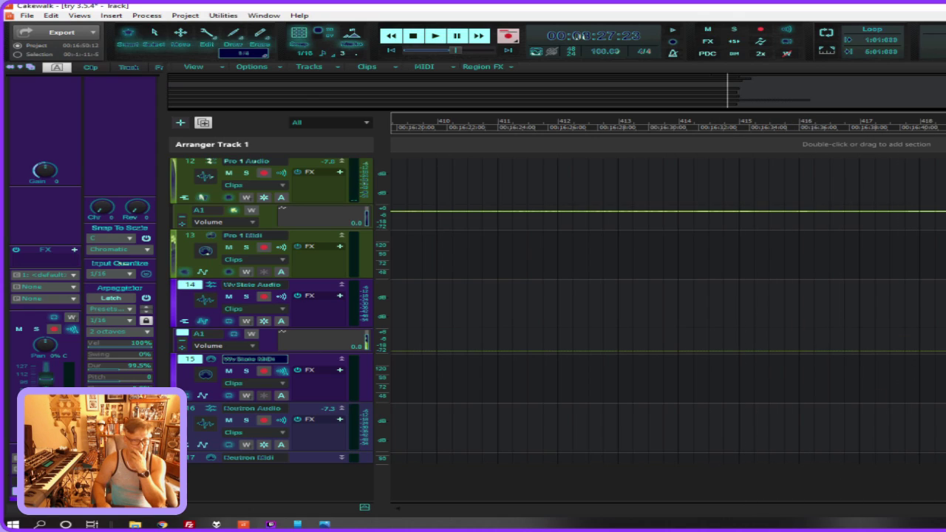
scroll(436, 510, left, 10)
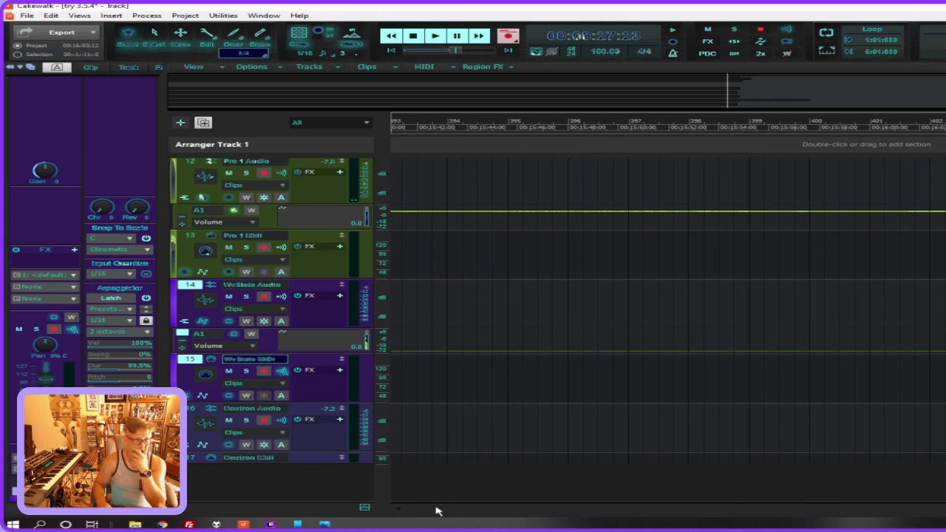
scroll(436, 510, left, 15)
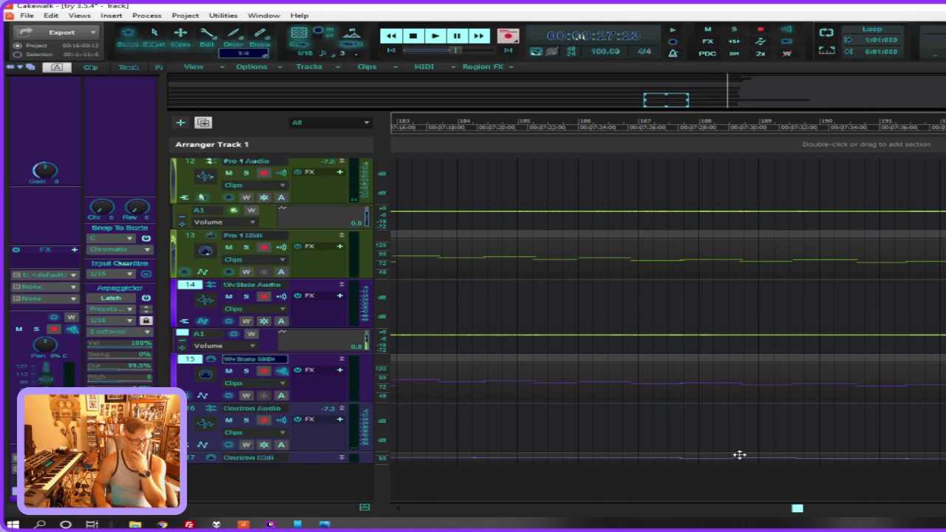
scroll(668, 310, right, 3)
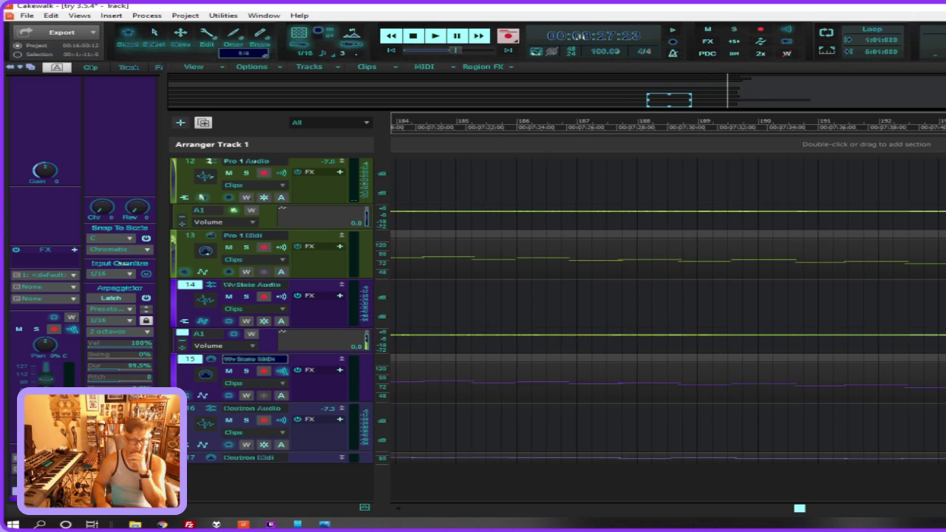
scroll(667, 311, right, 2)
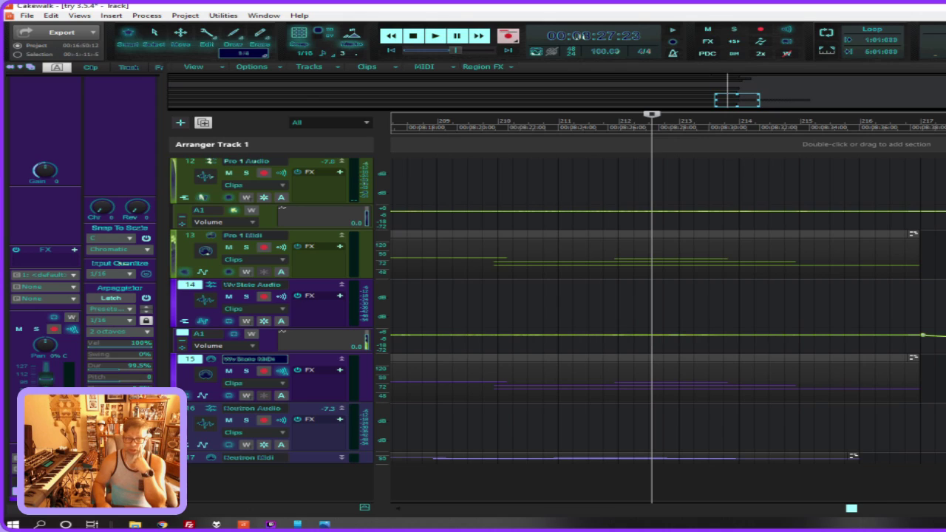
scroll(668, 318, right, 5)
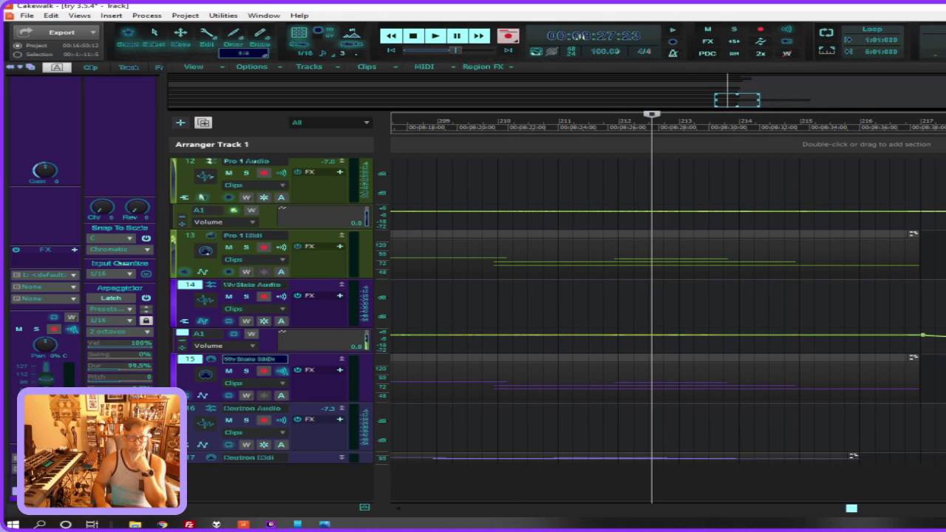
click(923, 210)
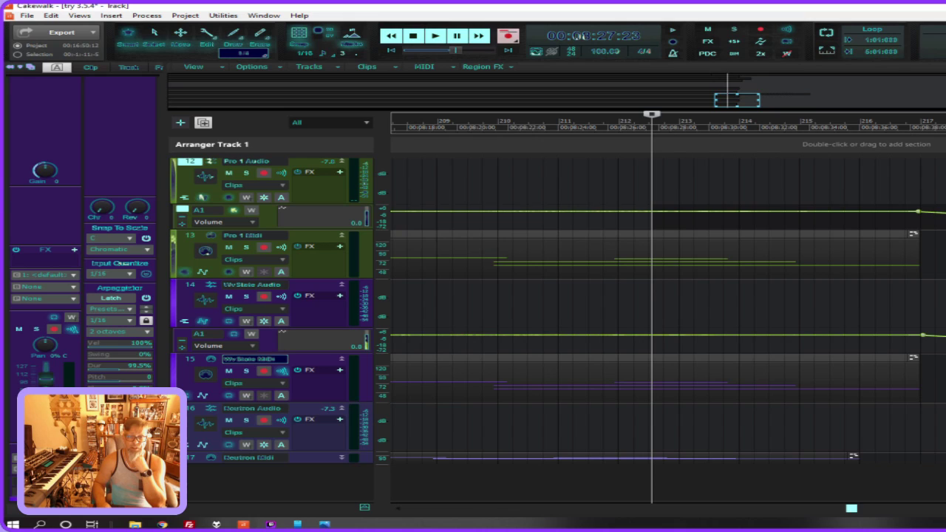
Delete the last volume node on the Pro 1 Audio automation lane at about measure 422
scroll(668, 307, right, 15)
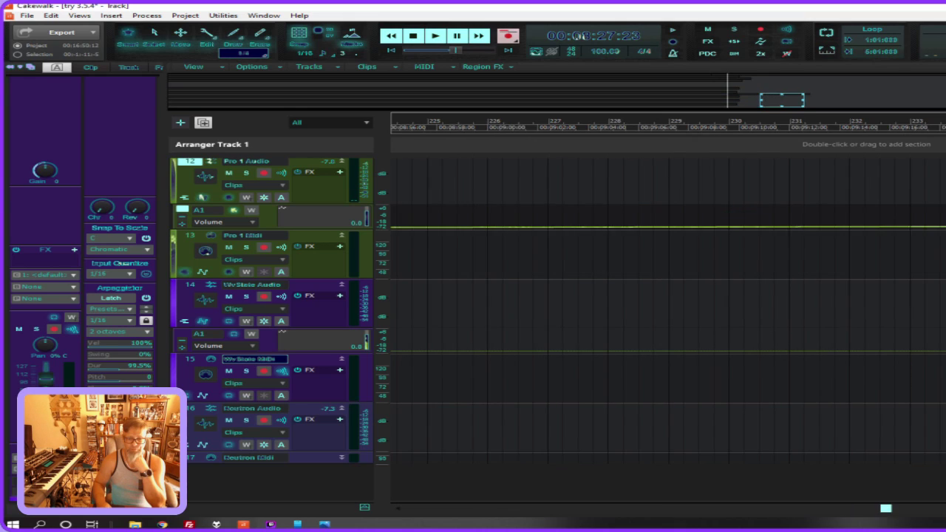
scroll(668, 306, right, 20)
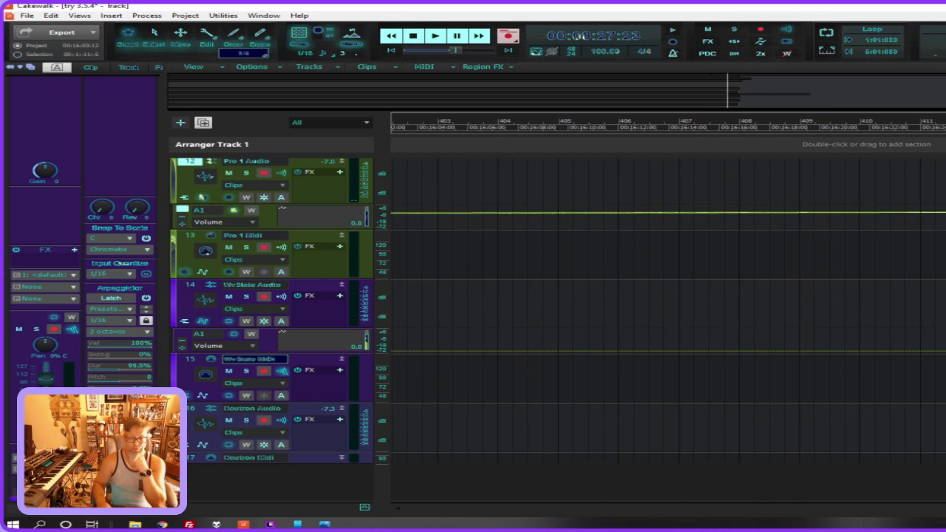
scroll(667, 307, right, 3)
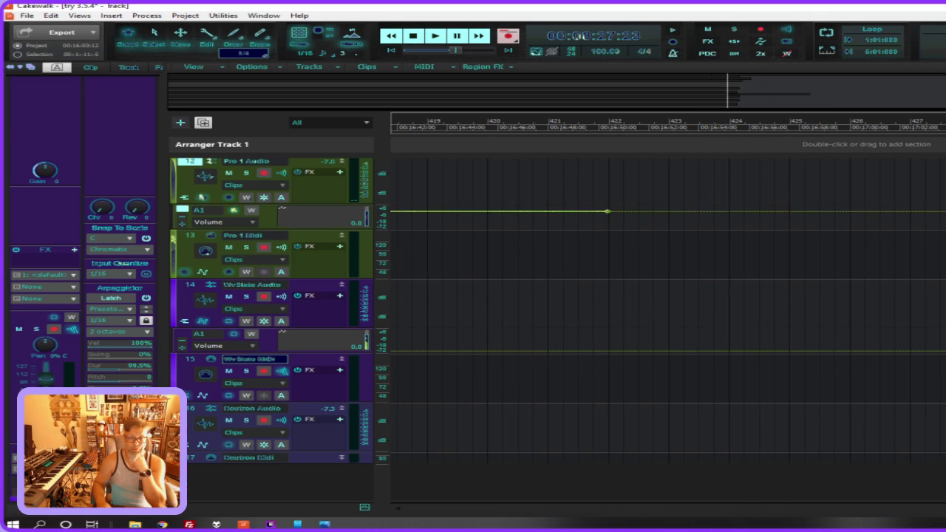
right_click(605, 211)
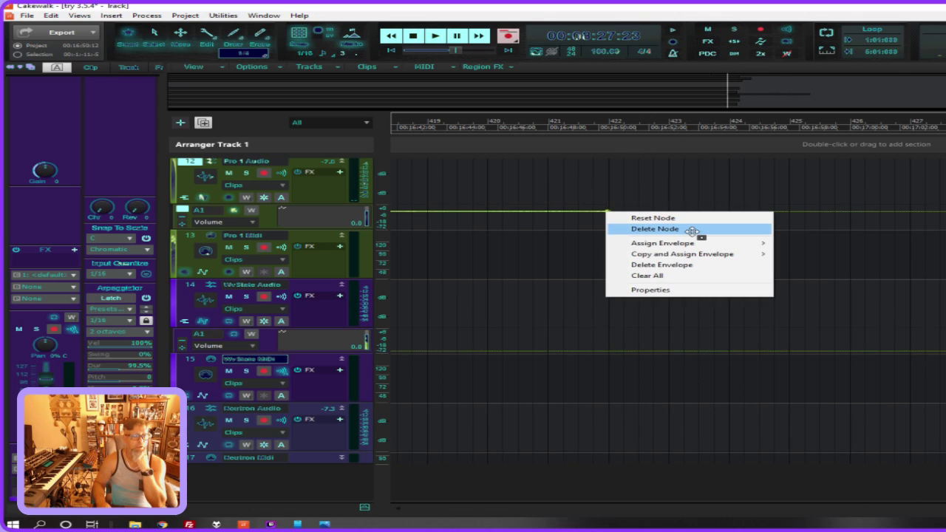
click(692, 229)
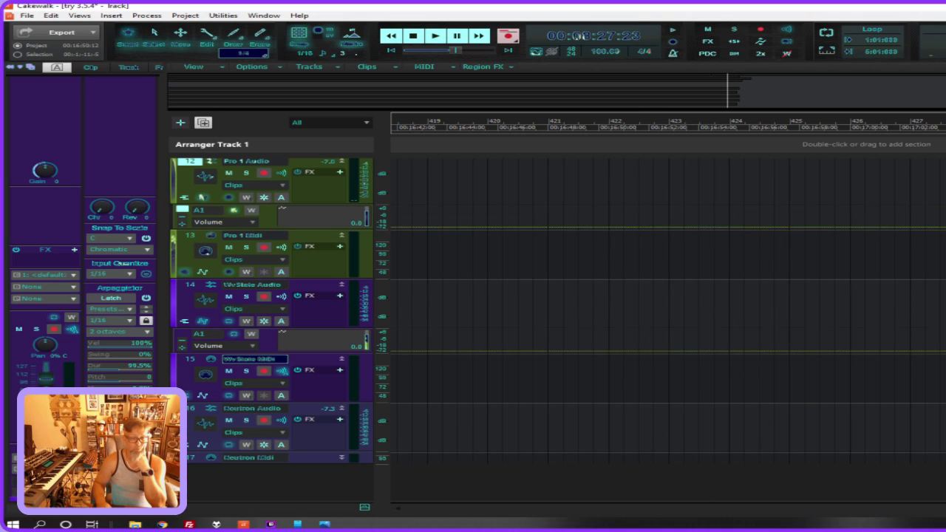
Show the volume automation lane of audio track 16 and draw a fade-out starting at about measure 216, where its MIDI clip ends
scroll(668, 288, left, 15)
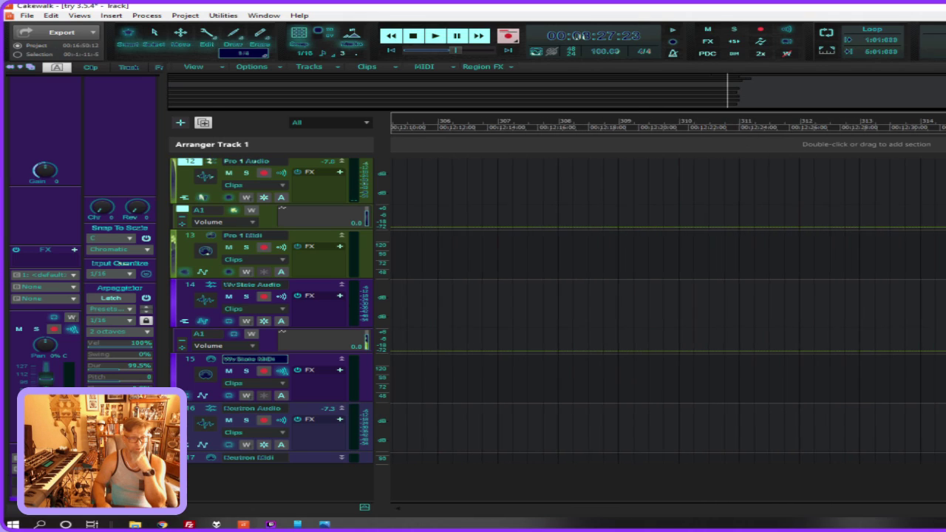
click(784, 508)
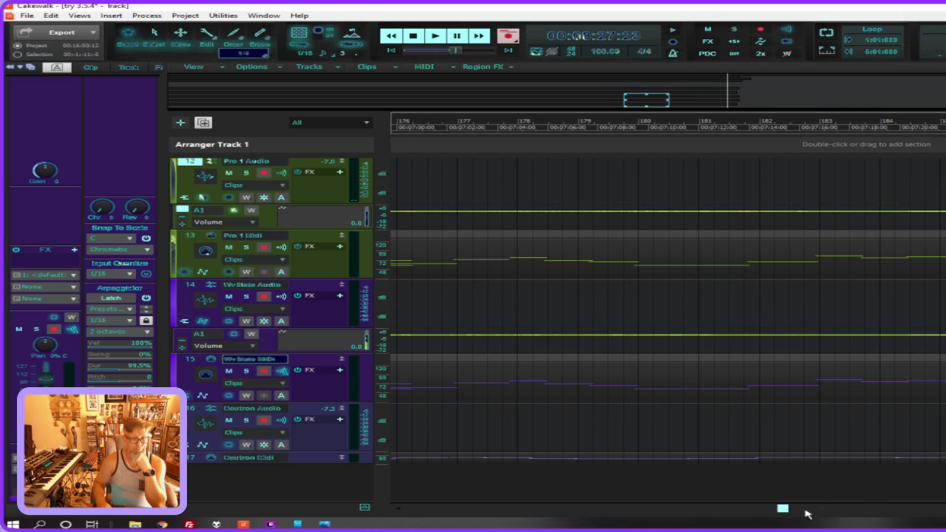
drag(783, 509, 846, 508)
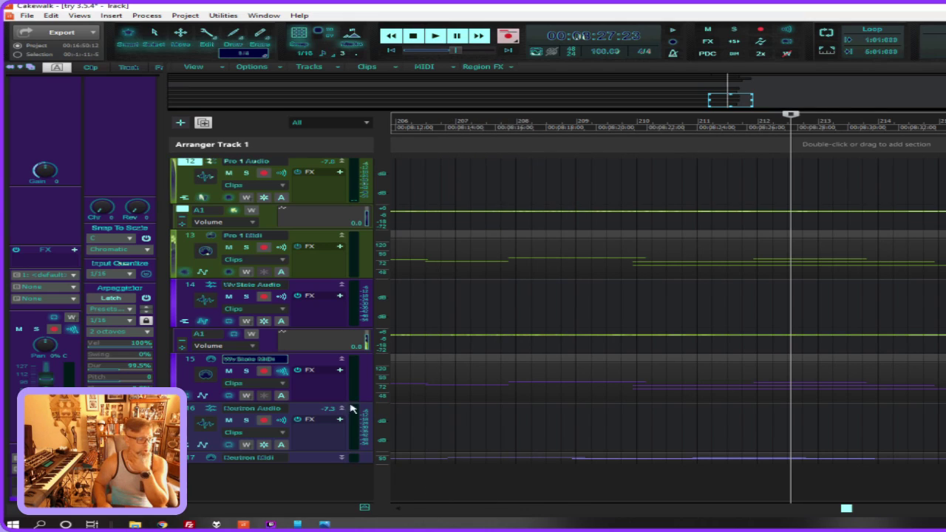
click(203, 445)
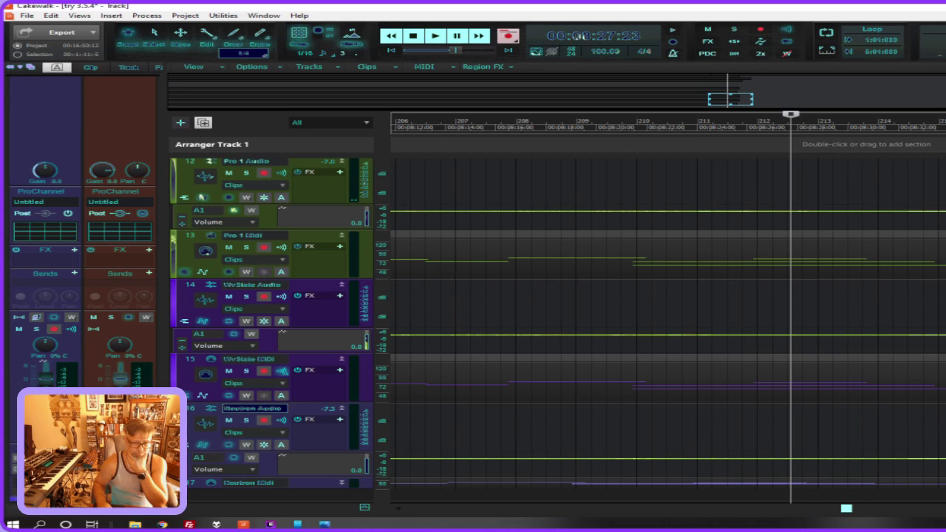
scroll(900, 481, right, 3)
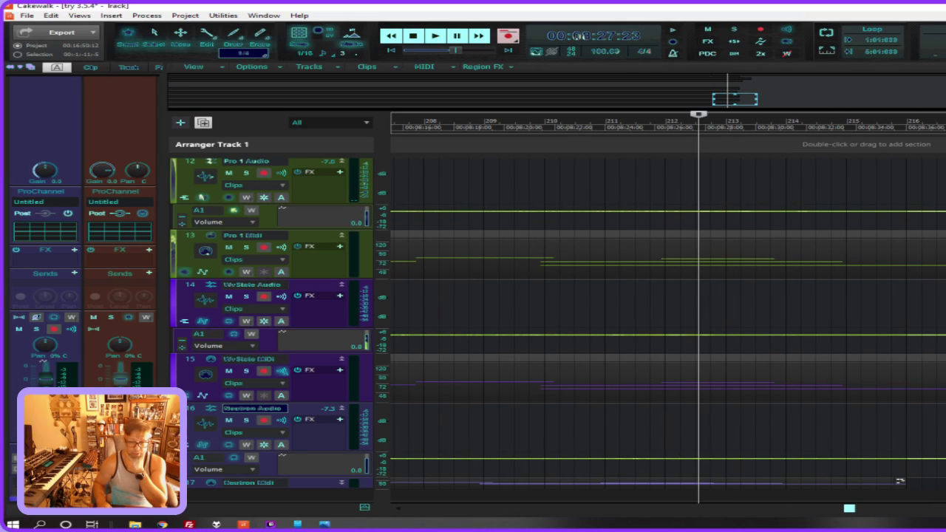
click(900, 480)
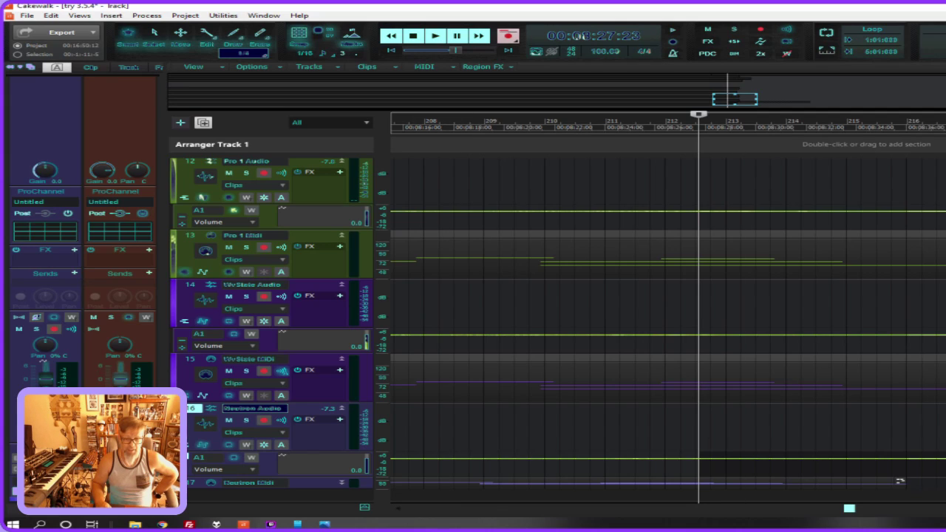
Delete the last volume node on track 16's automation lane at about measure 422
scroll(668, 307, right, 15)
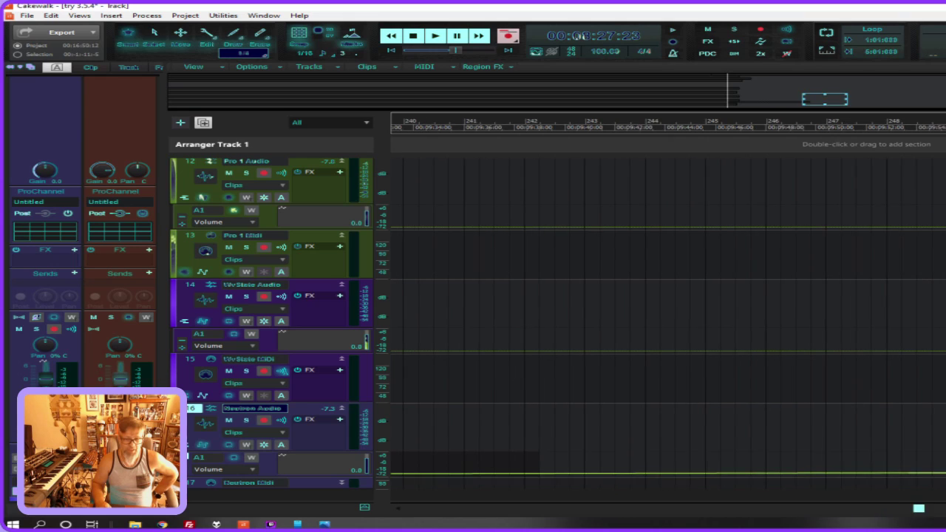
scroll(668, 307, right, 17)
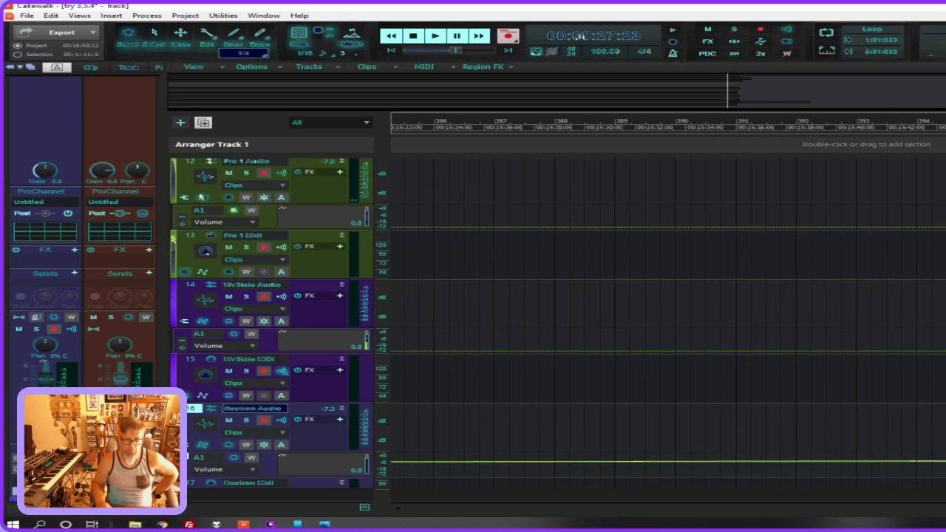
right_click(657, 458)
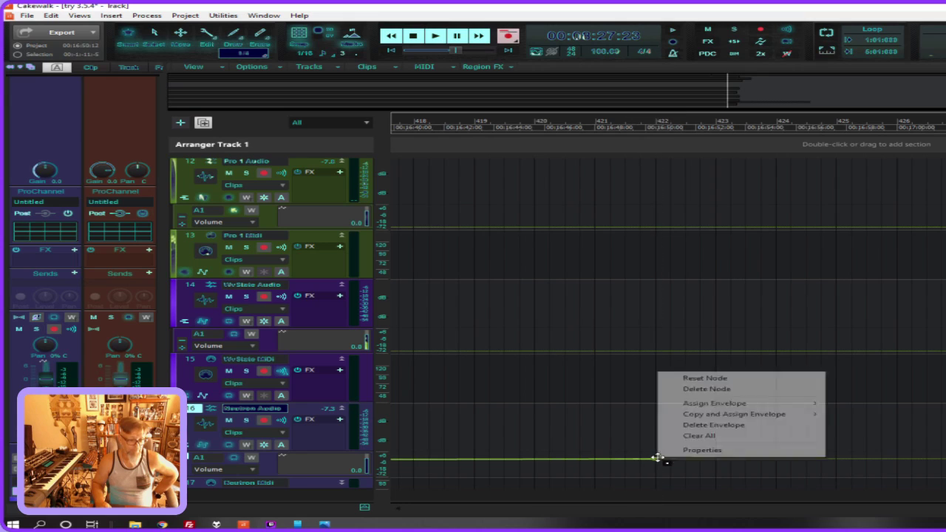
click(715, 388)
Draw a volume fade-out on the automation lane of audio track 8 at the end of the song
scroll(724, 378, up, 4)
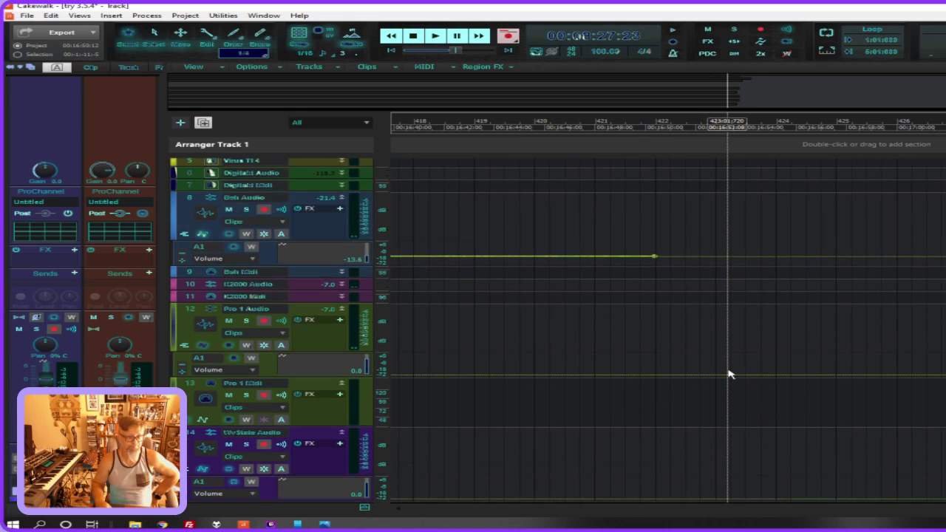
click(659, 355)
mouse_move(606, 339)
mouse_down()
mouse_move(529, 355)
mouse_move(836, 268)
mouse_move(466, 272)
mouse_move(436, 459)
mouse_up()
click(427, 510)
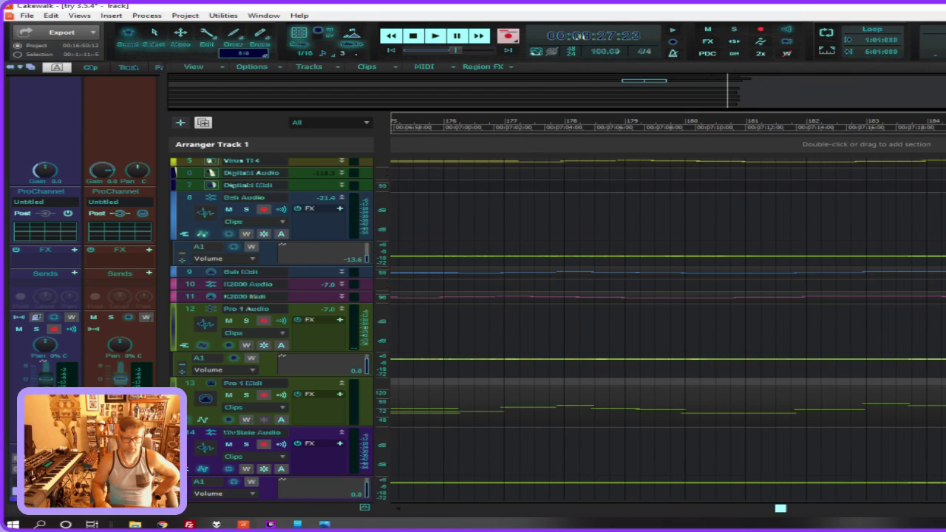
scroll(899, 293, right, 5)
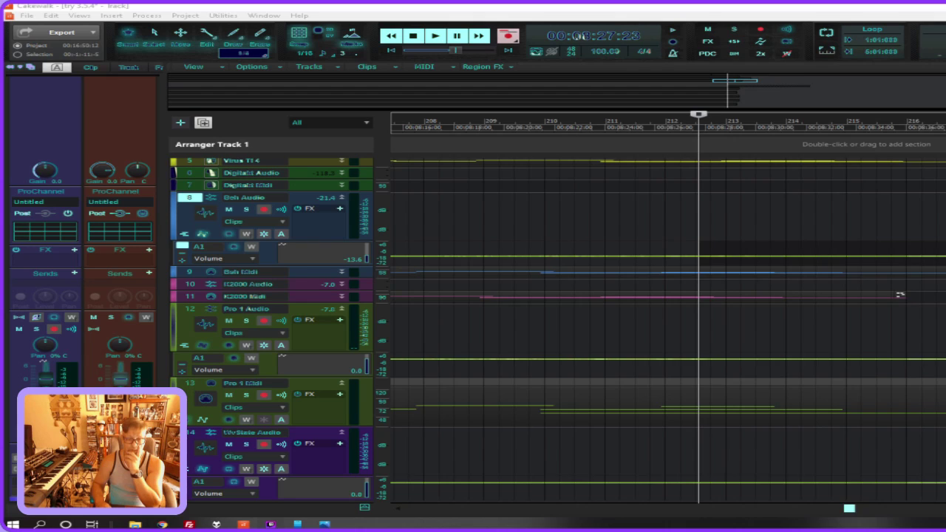
Delete the last volume node on track 8's automation lane at about measure 422
scroll(899, 294, right, 15)
scroll(668, 296, right, 9)
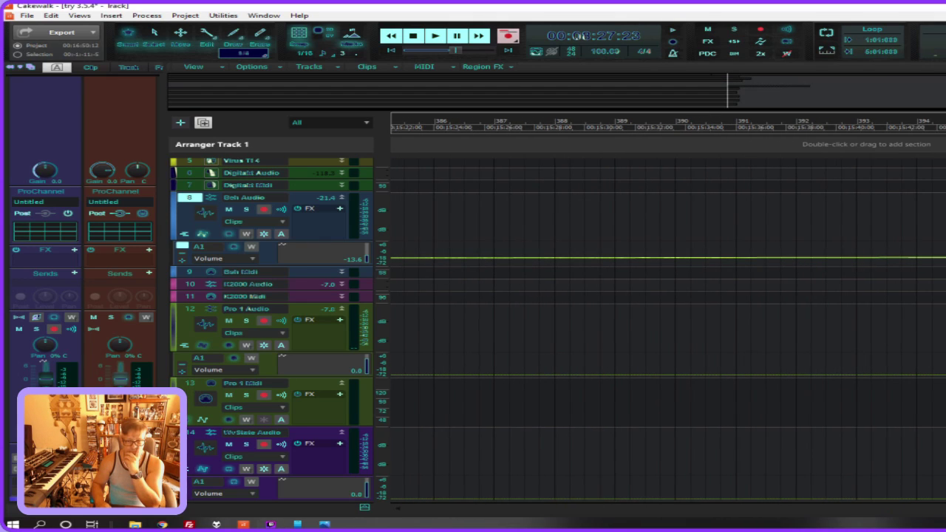
scroll(738, 295, right, 5)
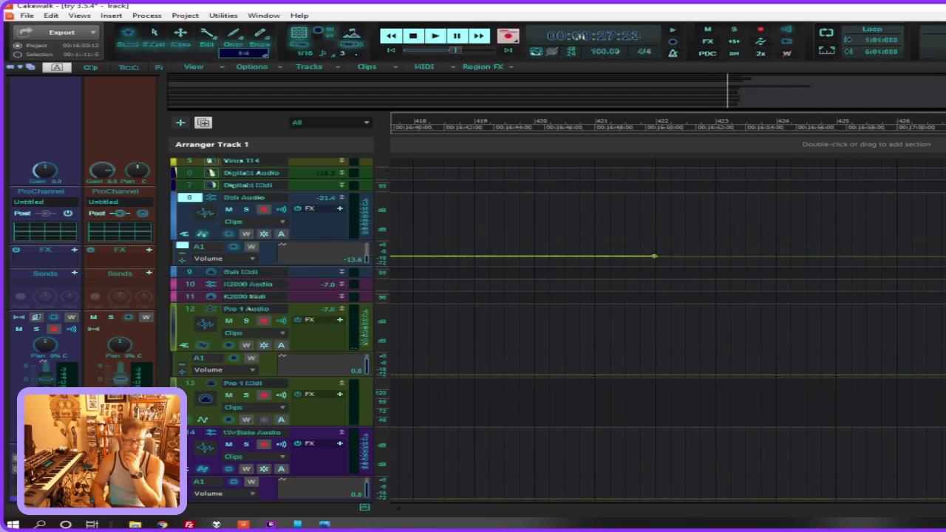
right_click(653, 253)
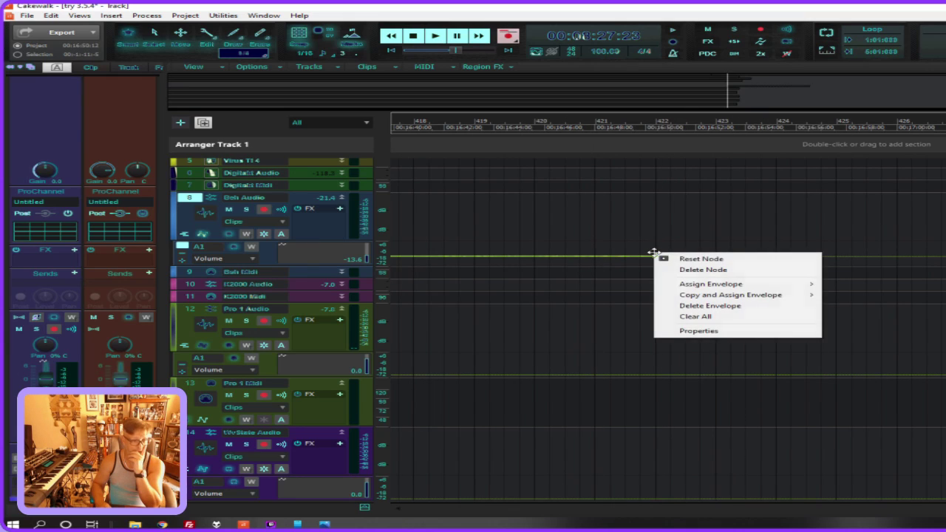
click(743, 268)
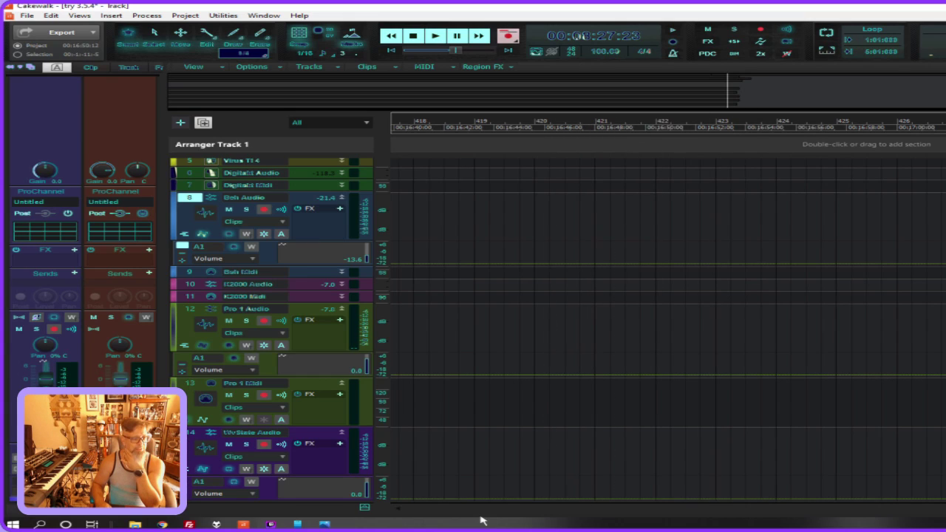
Expand the collapsed K2000 Audio track (track 10) to full height
scroll(479, 516, left, 10)
scroll(479, 513, left, 6)
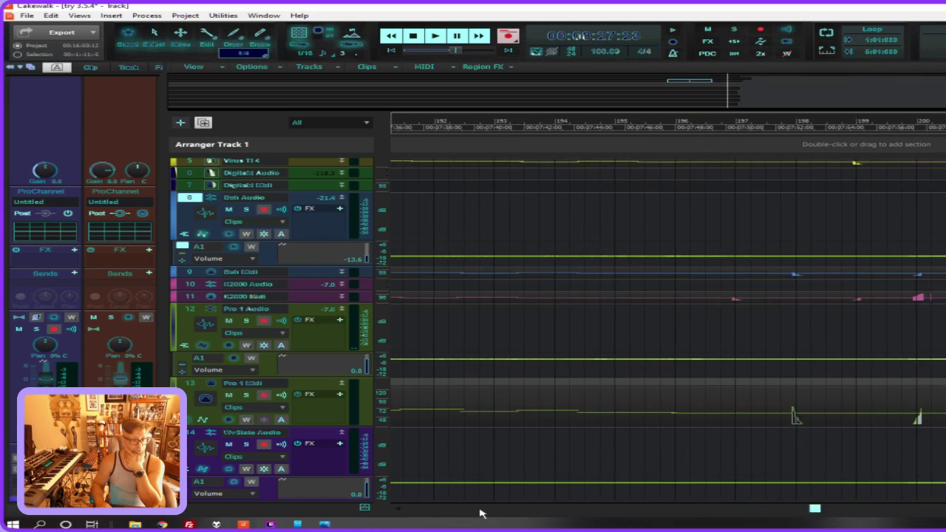
scroll(638, 350, up, 3)
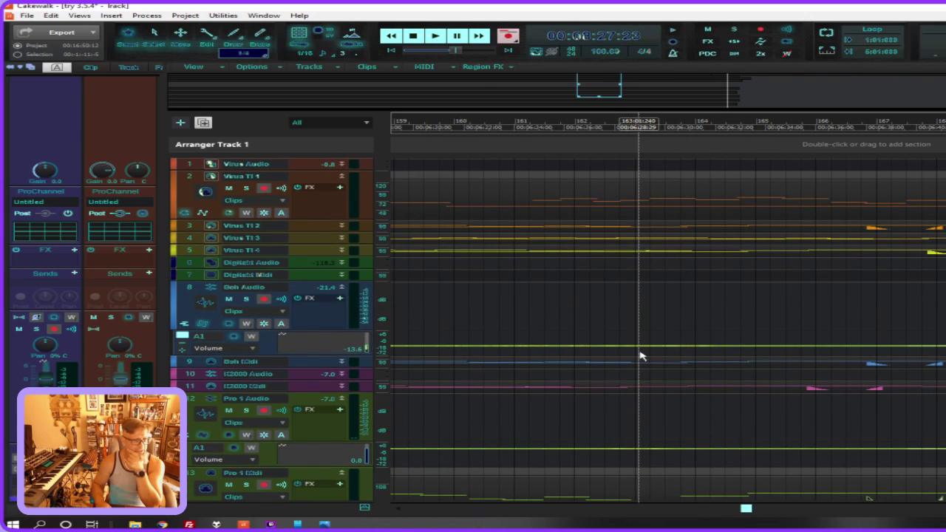
scroll(640, 355, down, 1)
key(ctrl+Page_Up)
key(ctrl+Page_Up)
key(ctrl+Page_Up)
key(ctrl+Page_Up)
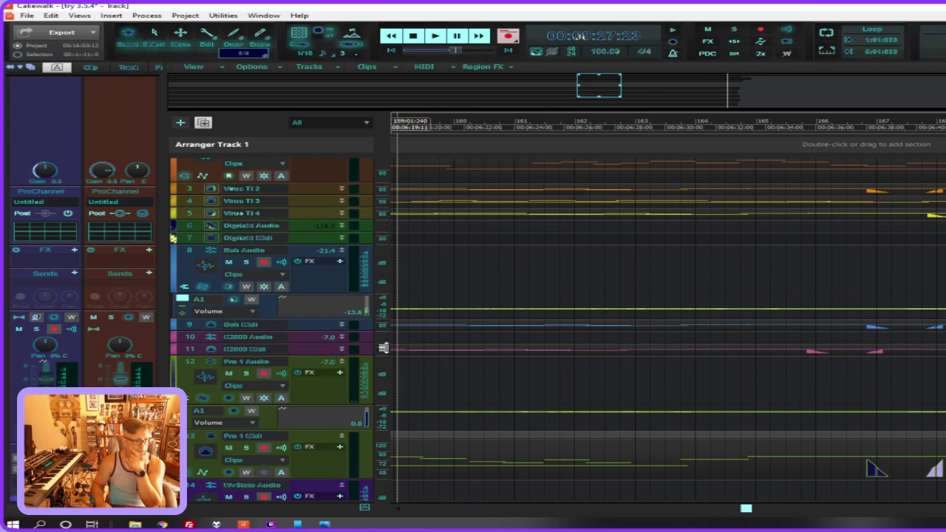
double_click(332, 337)
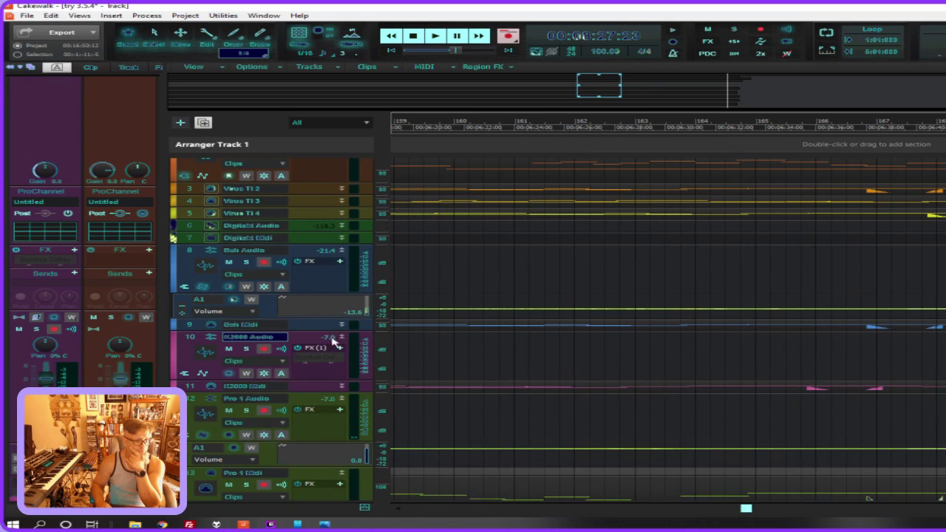
Show the volume automation lane of K2000 Audio (track 10) and draw a fade-out on it starting at about measure 217
click(203, 372)
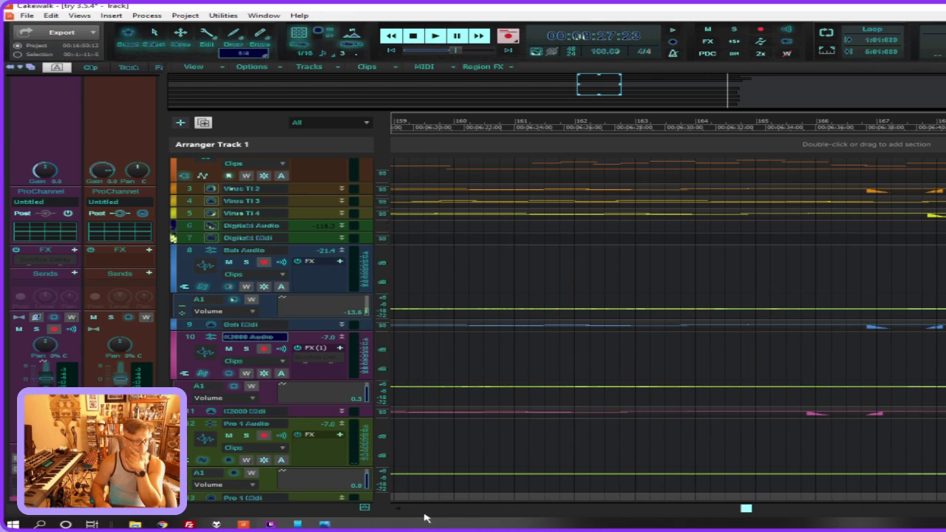
click(401, 509)
click(404, 510)
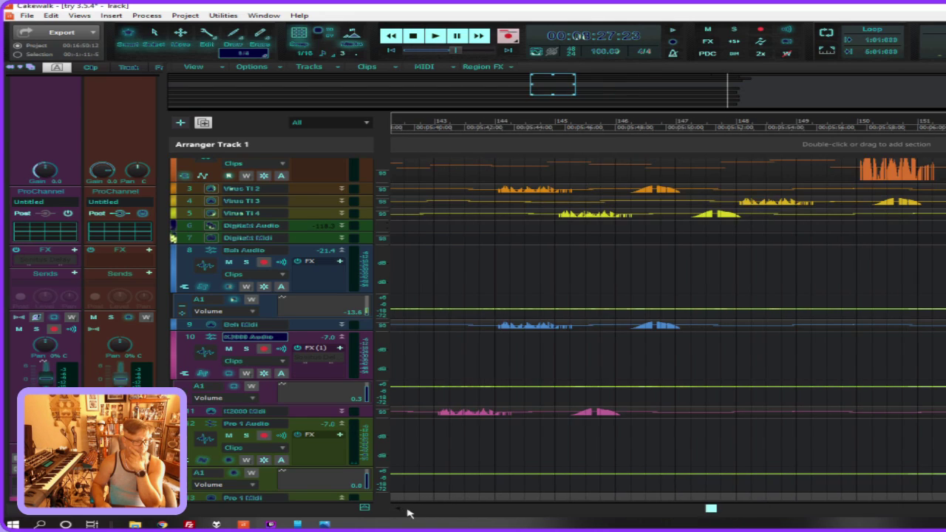
click(401, 53)
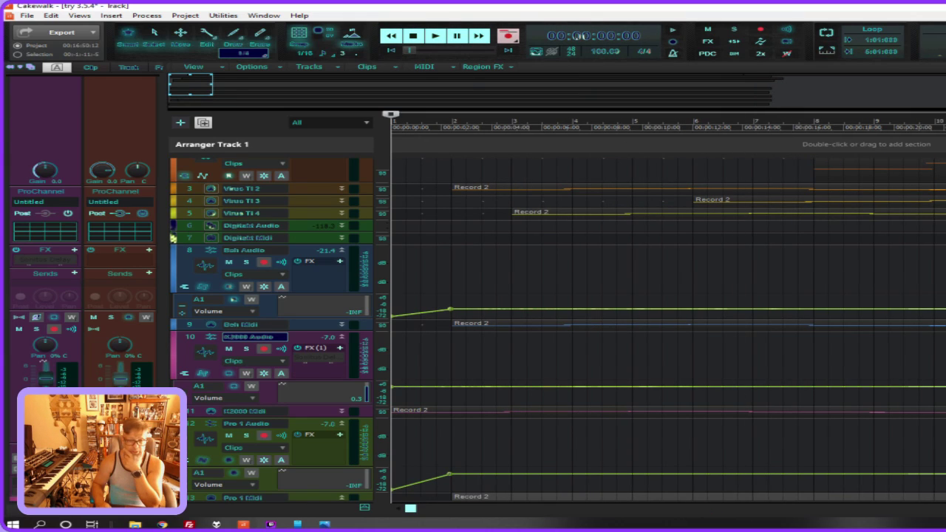
click(458, 508)
drag(444, 508, 890, 508)
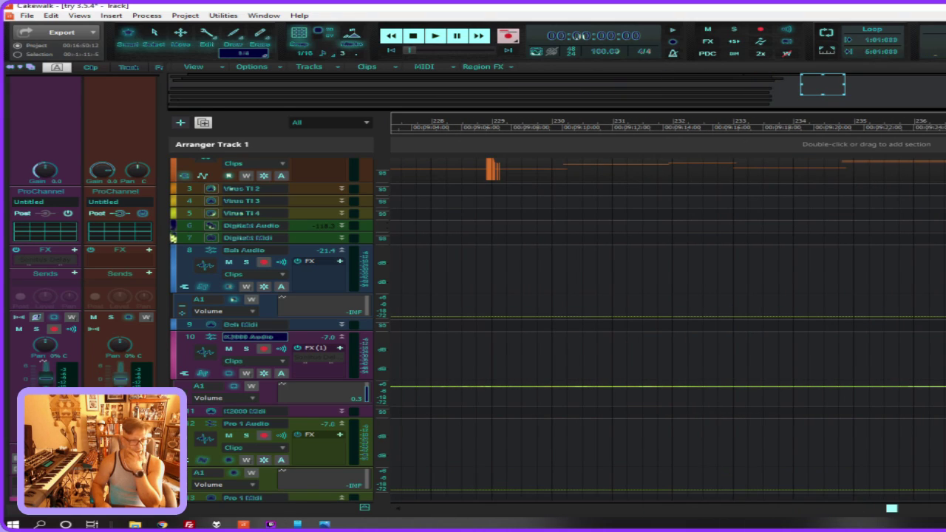
click(414, 510)
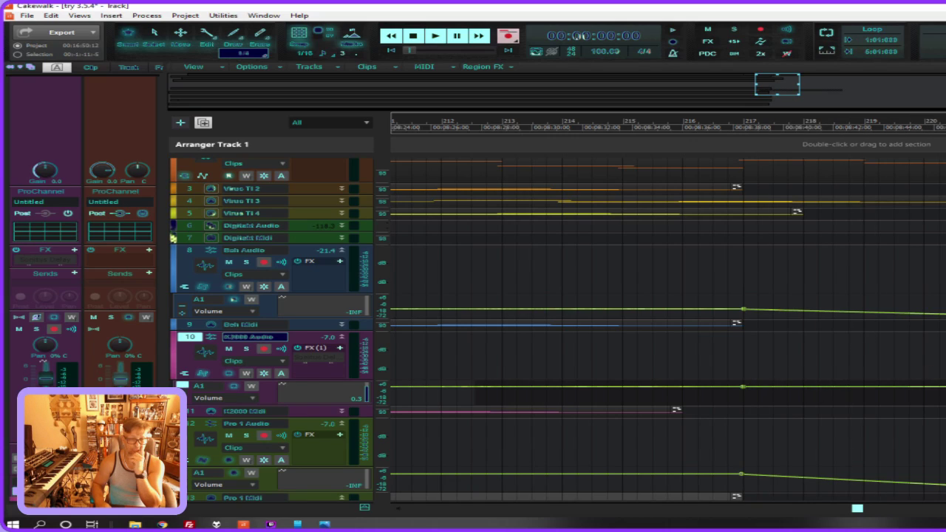
key(ctrl+z)
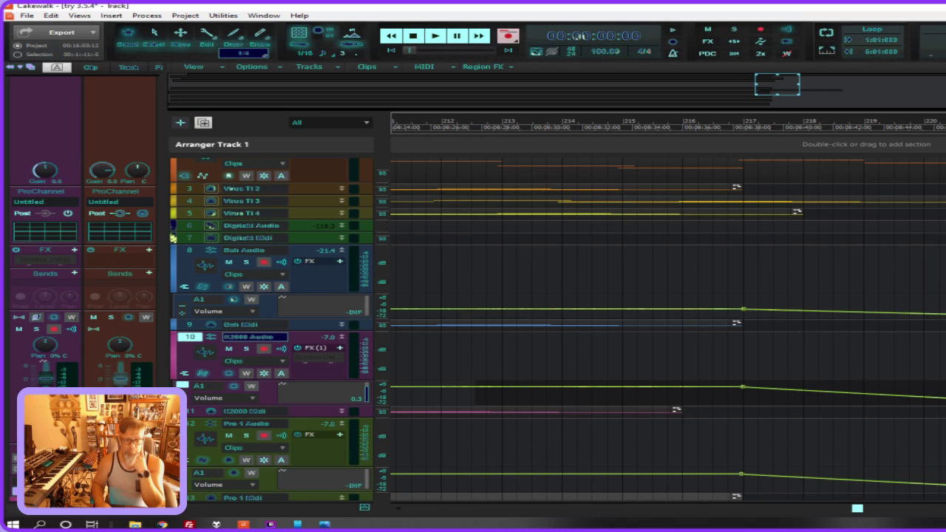
Delete the last volume node on track 10's automation lane at about measure 422
scroll(668, 325, right, 10)
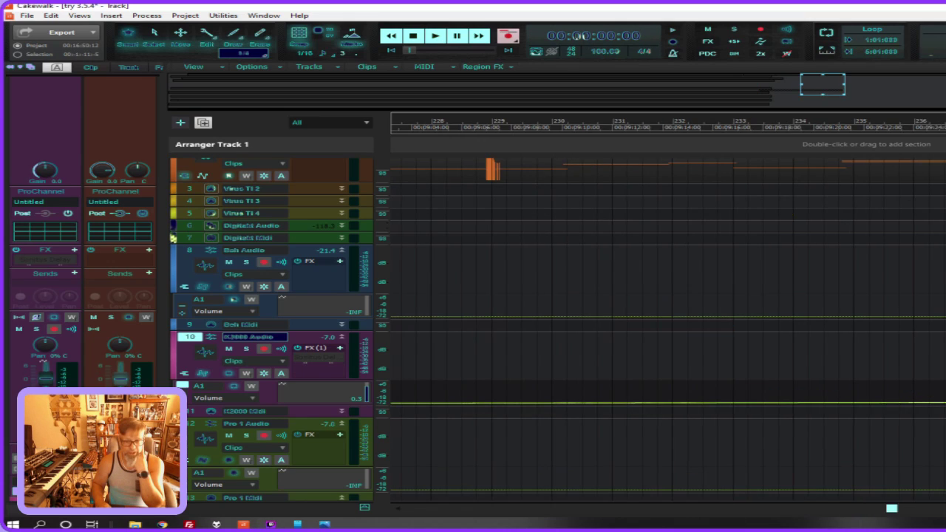
scroll(668, 325, right, 10)
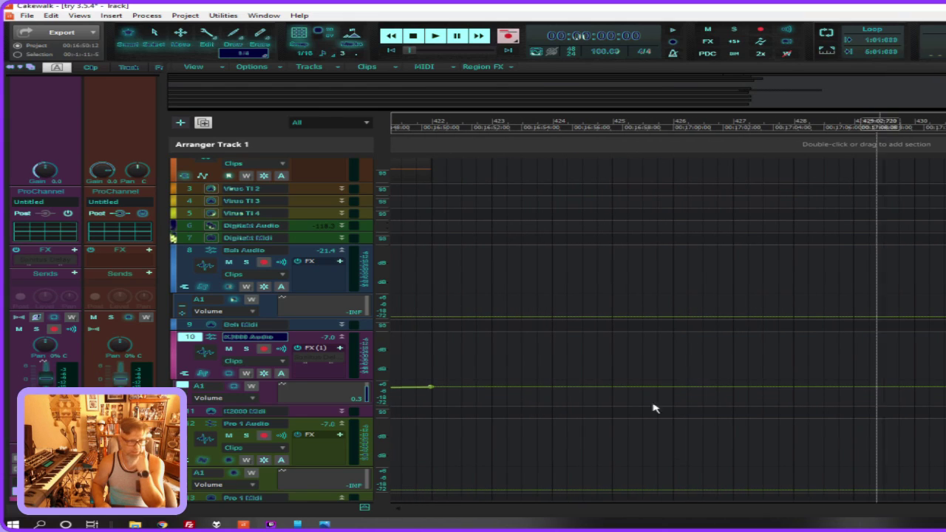
right_click(430, 387)
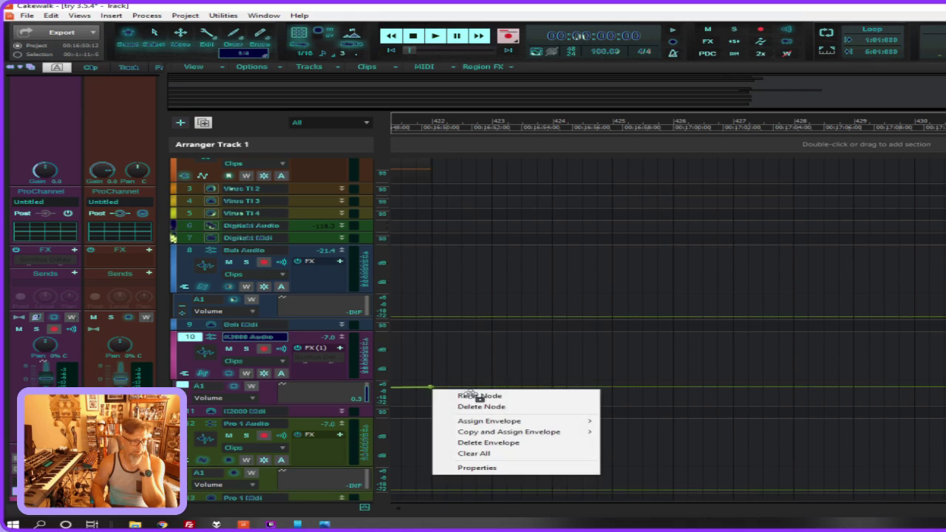
click(525, 406)
scroll(424, 512, left, 2)
scroll(423, 511, left, 8)
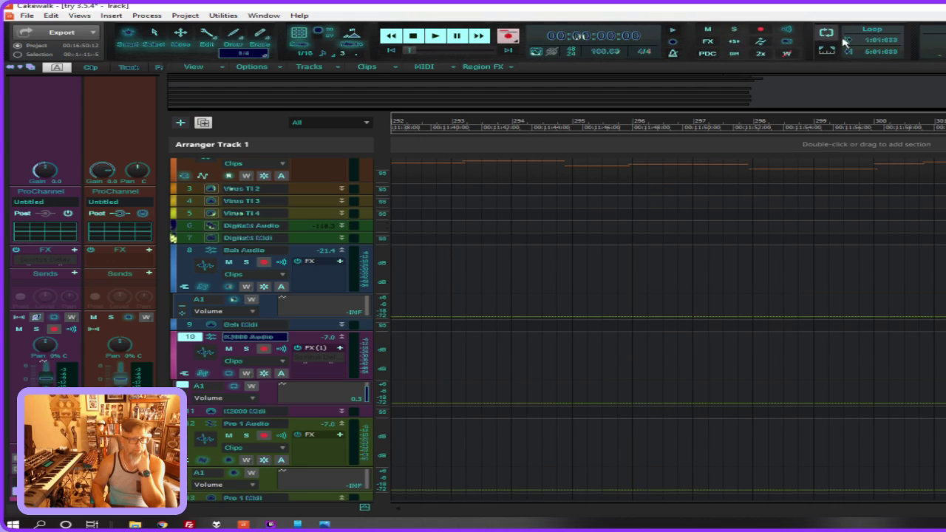
Place the playhead at the start of measure 2 and select the Virus TI 2 track (track 3)
click(391, 50)
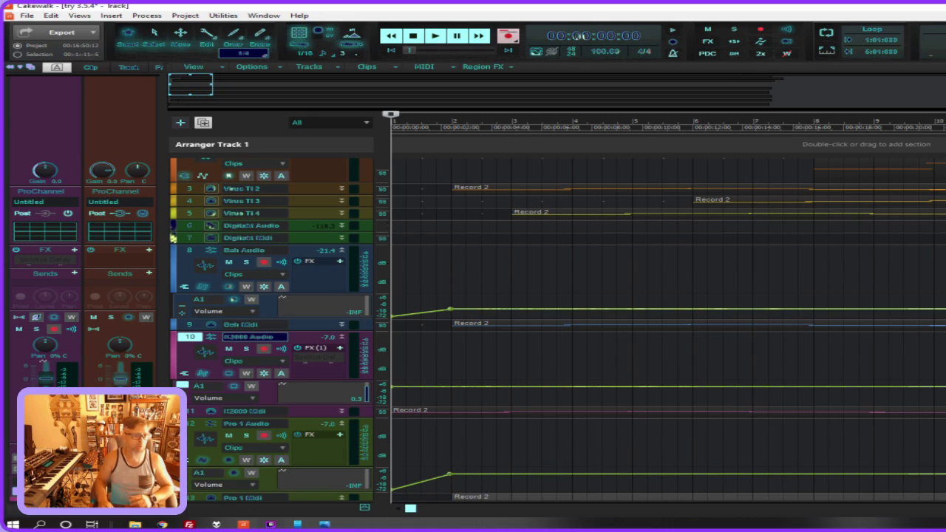
drag(652, 148, 627, 170)
click(450, 183)
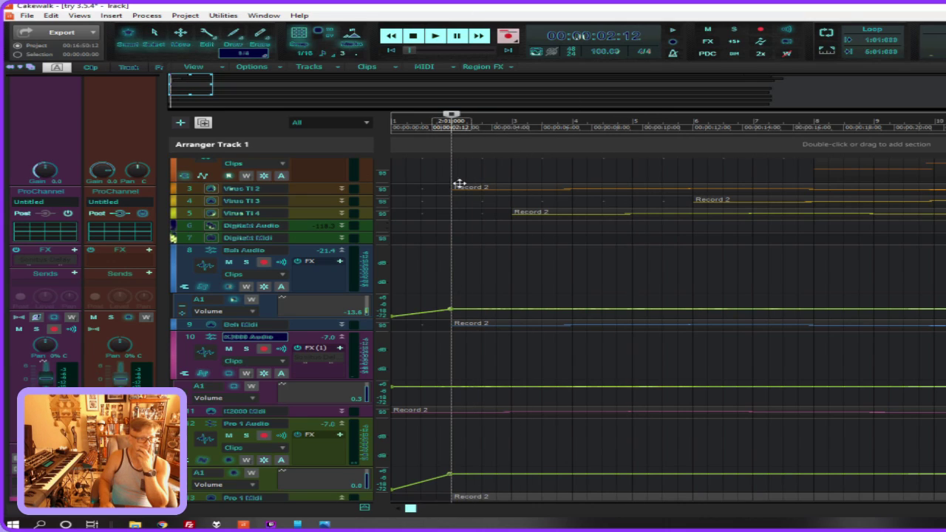
click(294, 190)
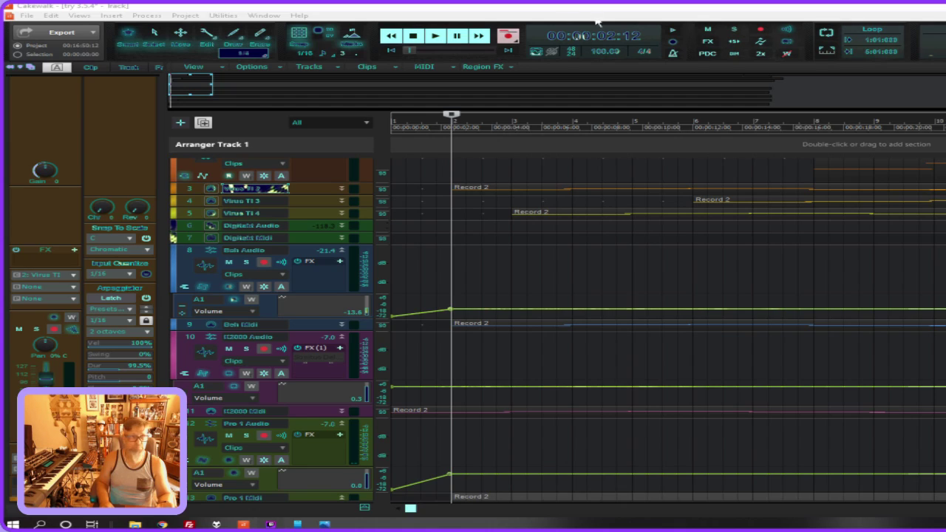
Return to the start of the song and play its opening several times to check the mix and fade-ins
key(w)
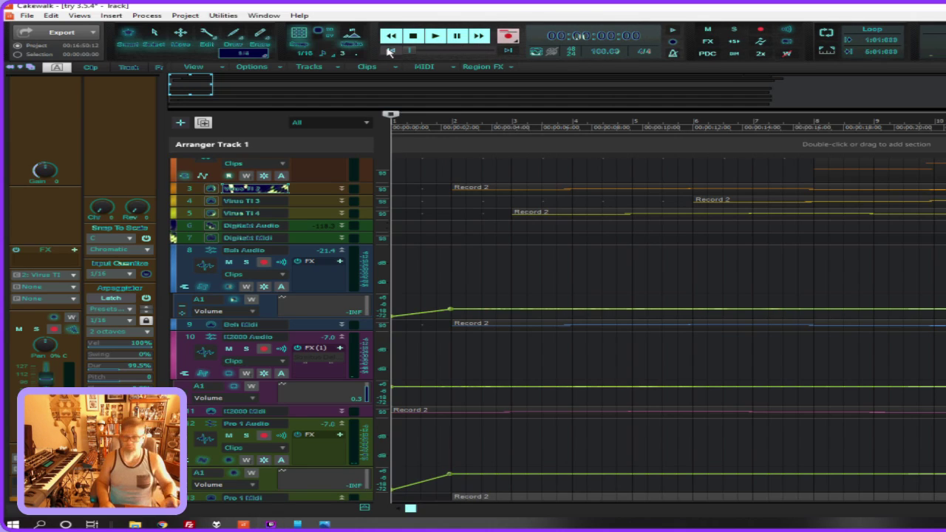
key(space)
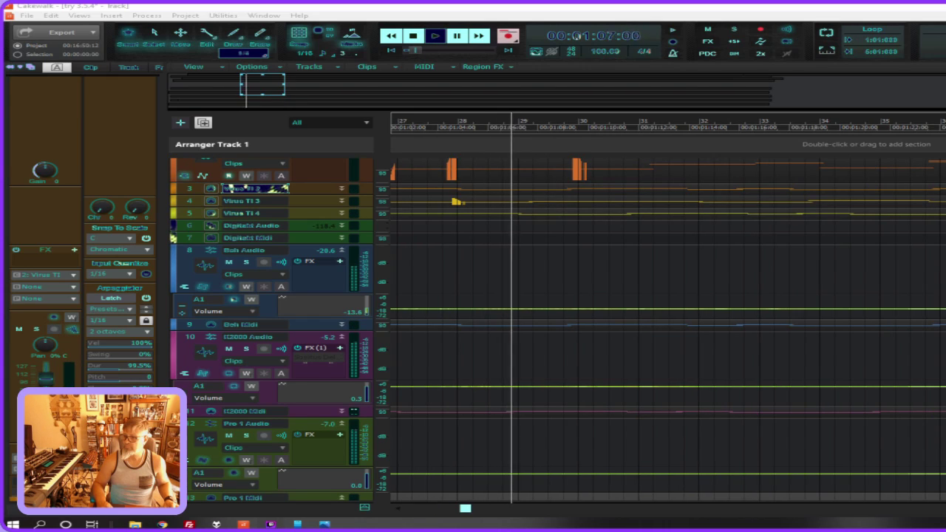
key(space)
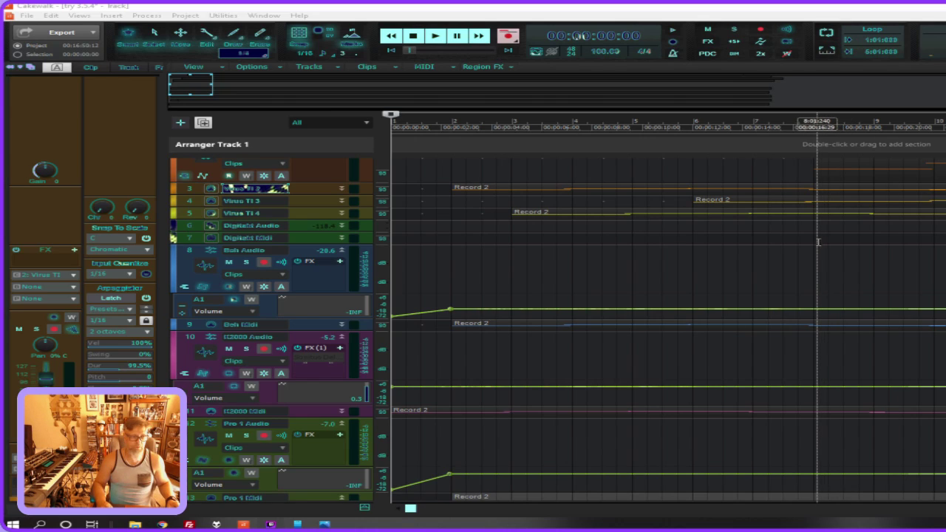
key(space)
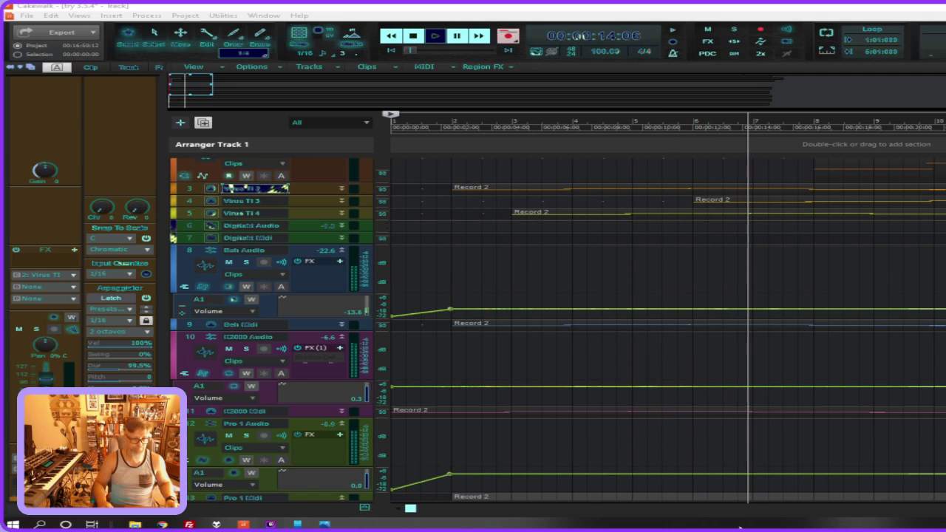
key(super)
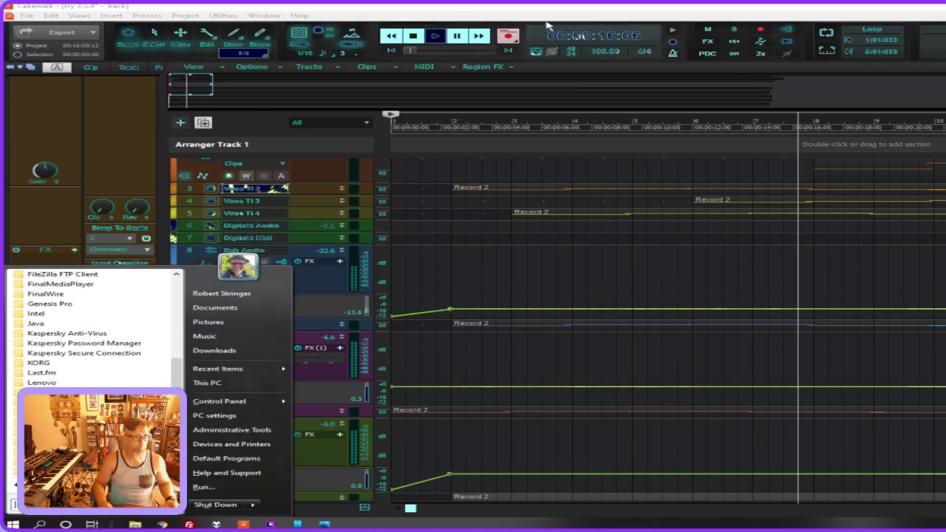
key(Escape)
key(space)
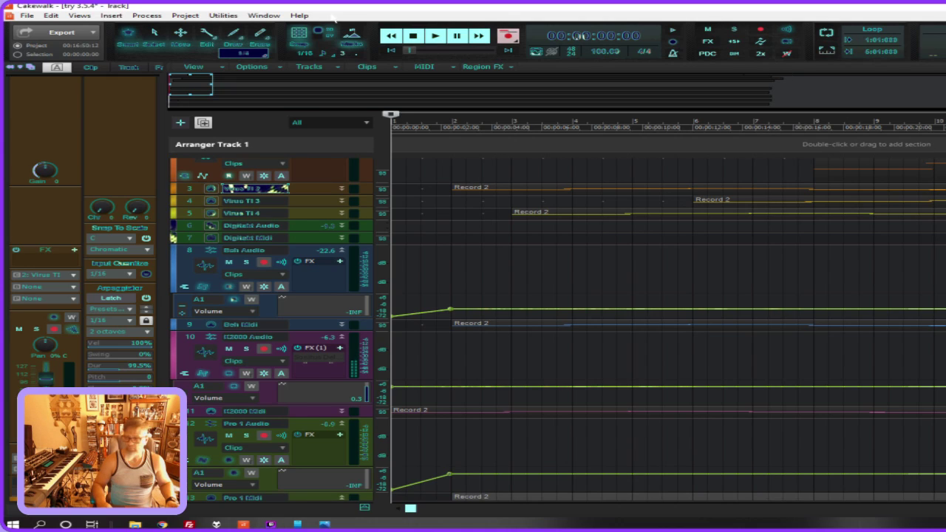
key(space)
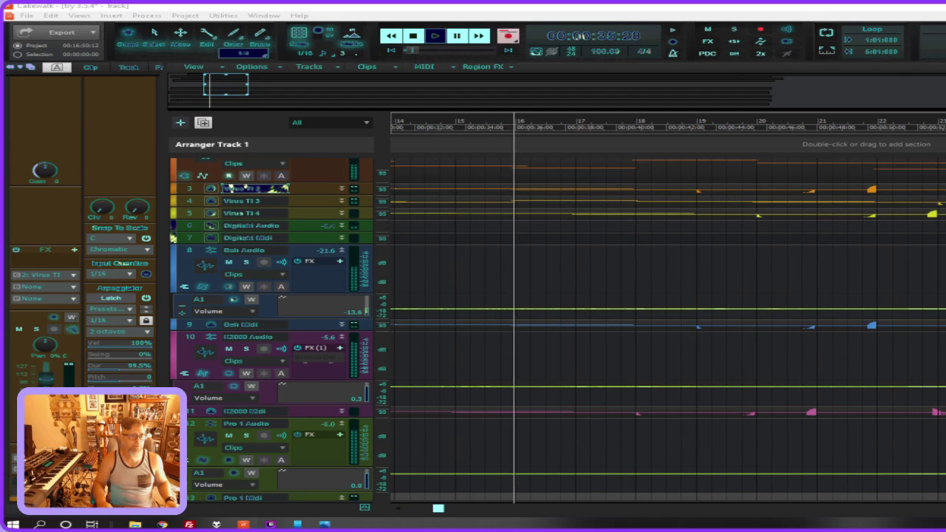
key(space)
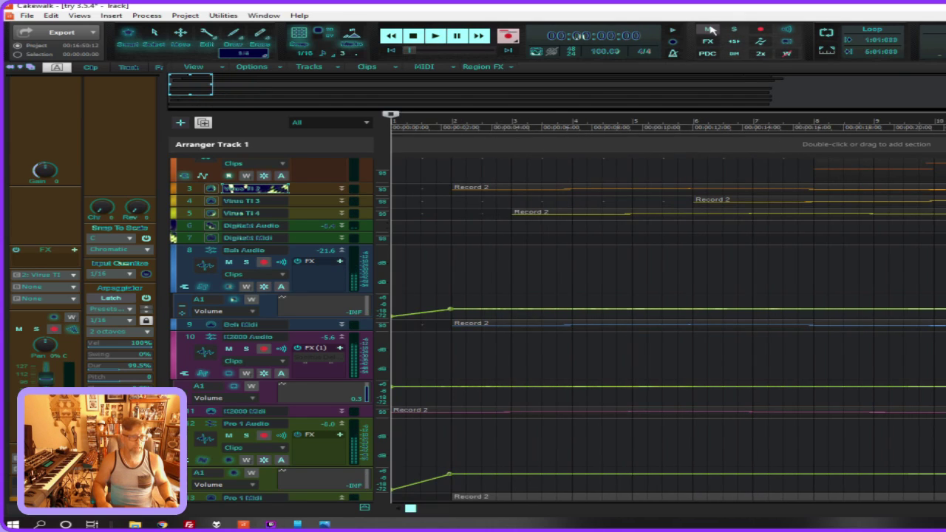
Mute all tracks except Pro 1 Audio (track 12) and audition its opening fade-in from the start
click(707, 29)
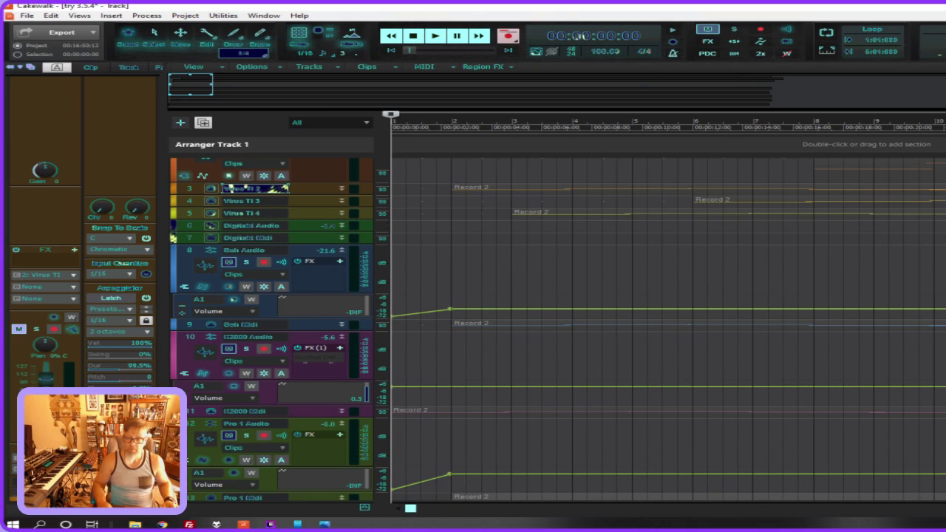
click(229, 435)
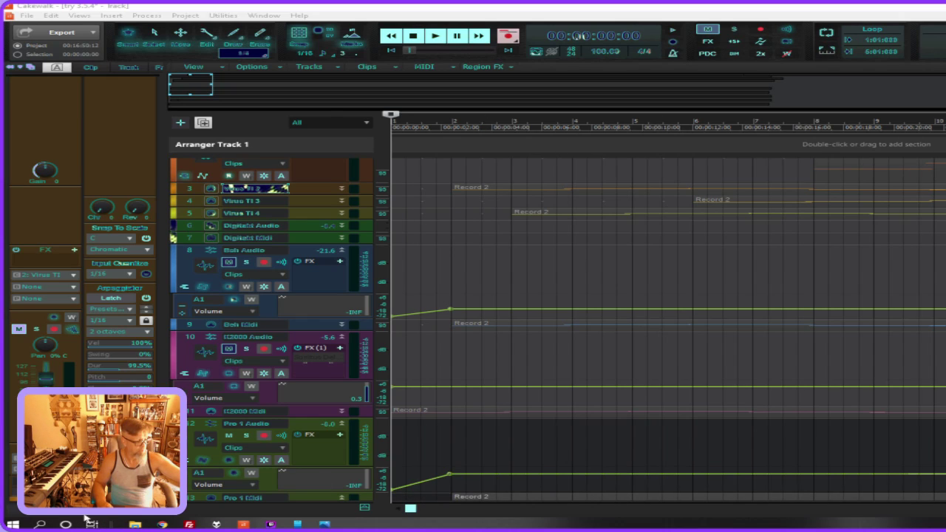
key(space)
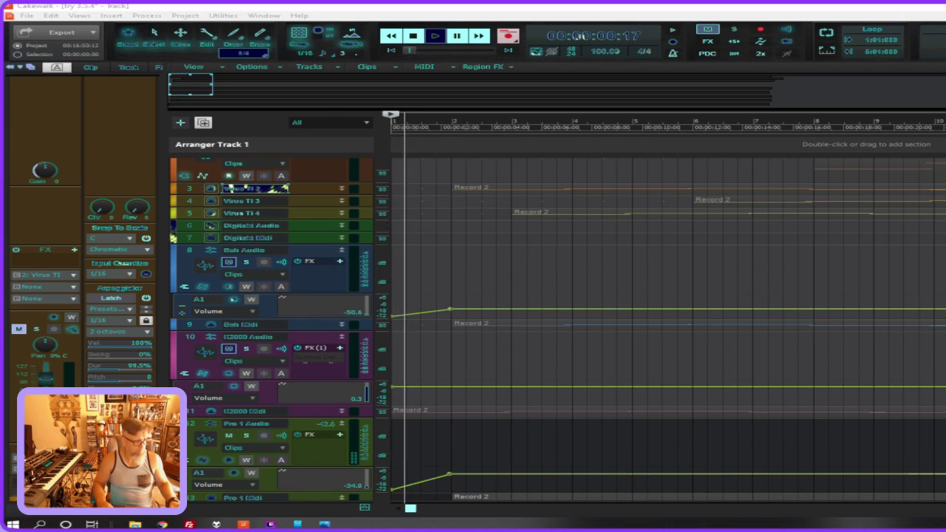
key(space)
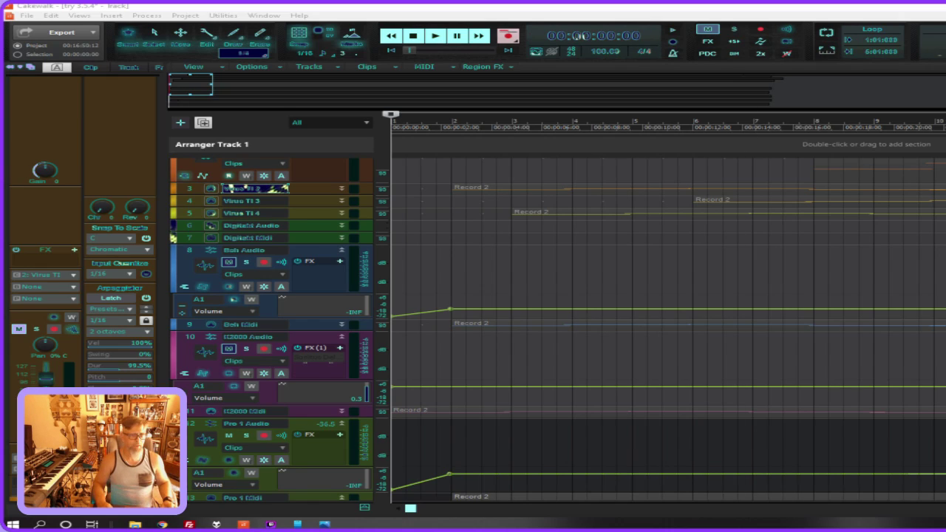
key(space)
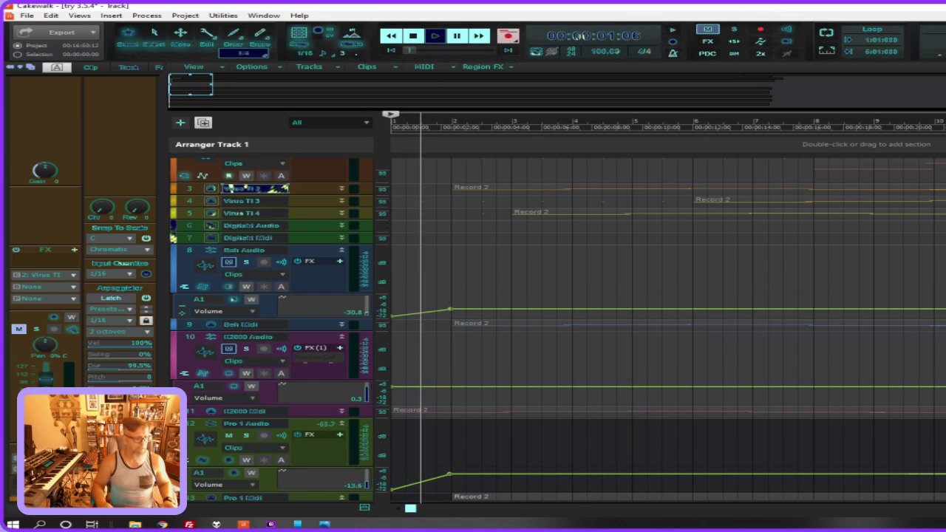
click(53, 328)
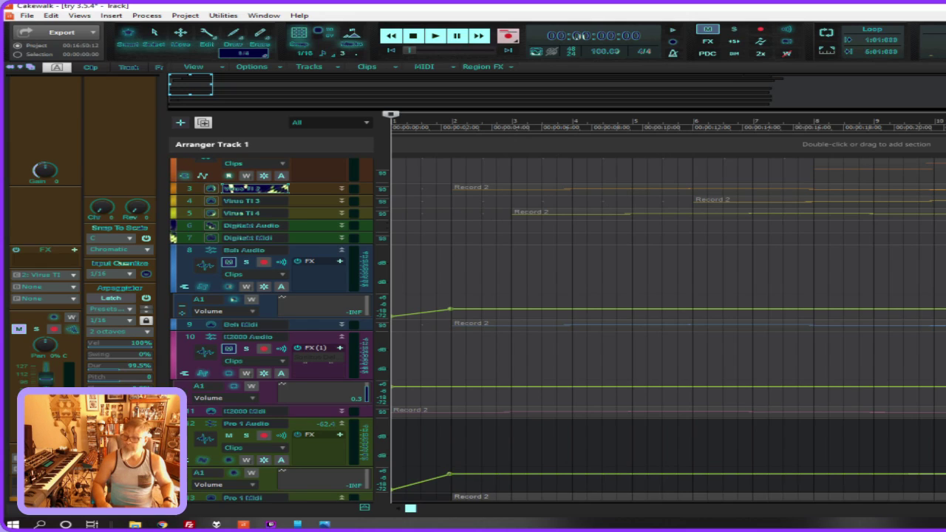
Unmute all tracks and play the full mix from the start of the song
click(709, 31)
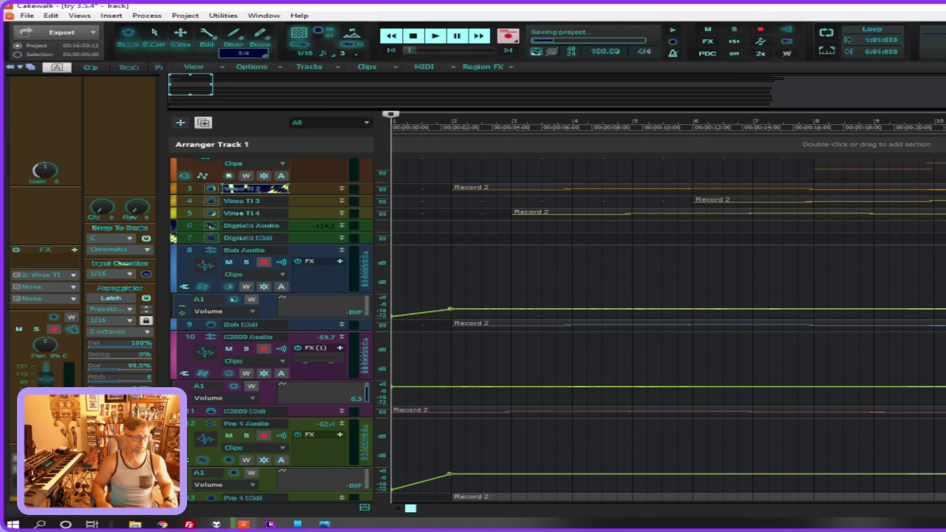
key(space)
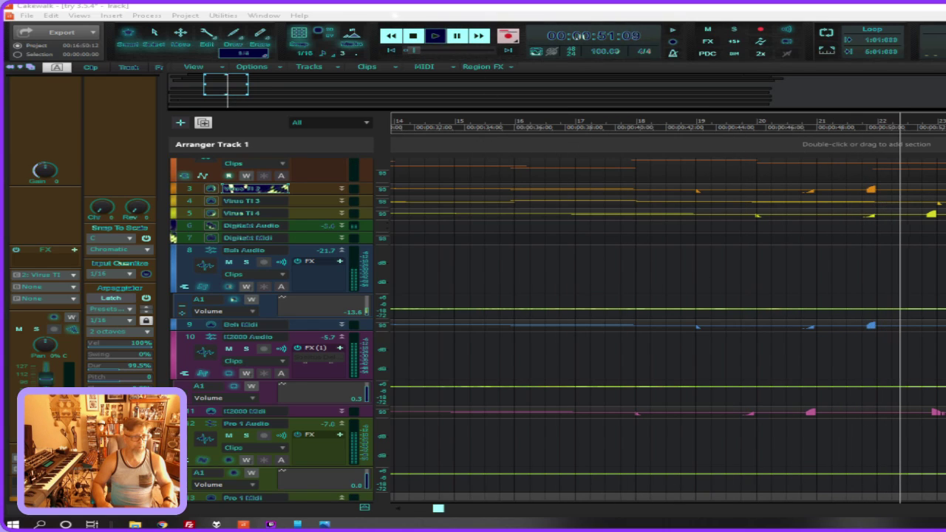
click(438, 34)
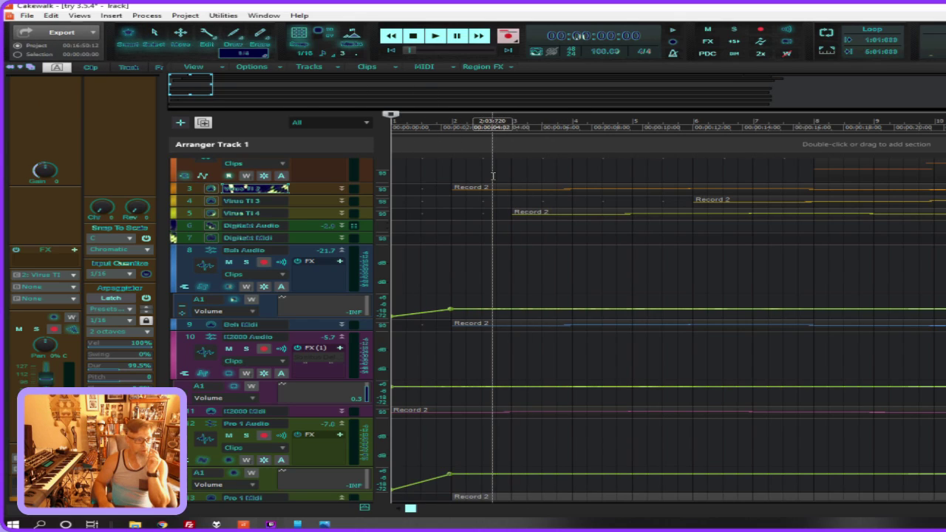
Place the playhead at 2:03:720, select Virus TI 1 (track 2), and switch the selection to the MIDI track 9
click(493, 175)
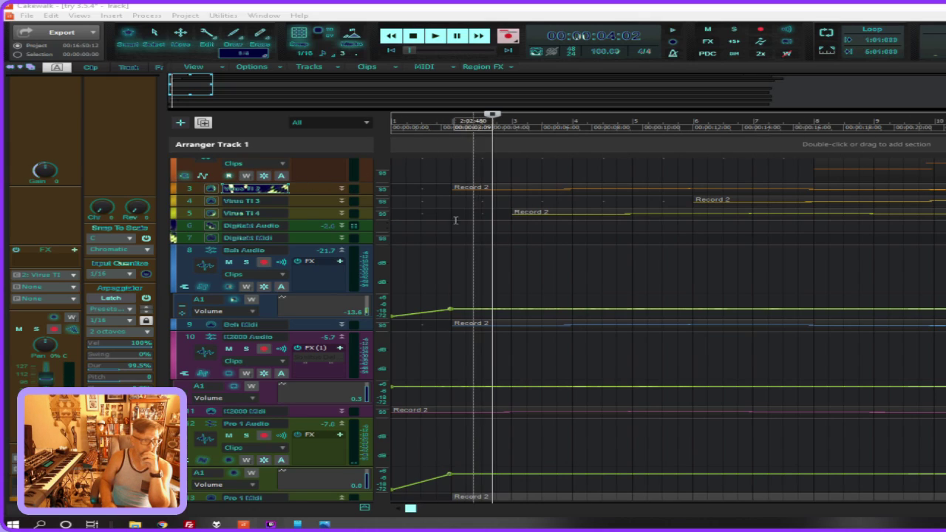
scroll(307, 170, up, 2)
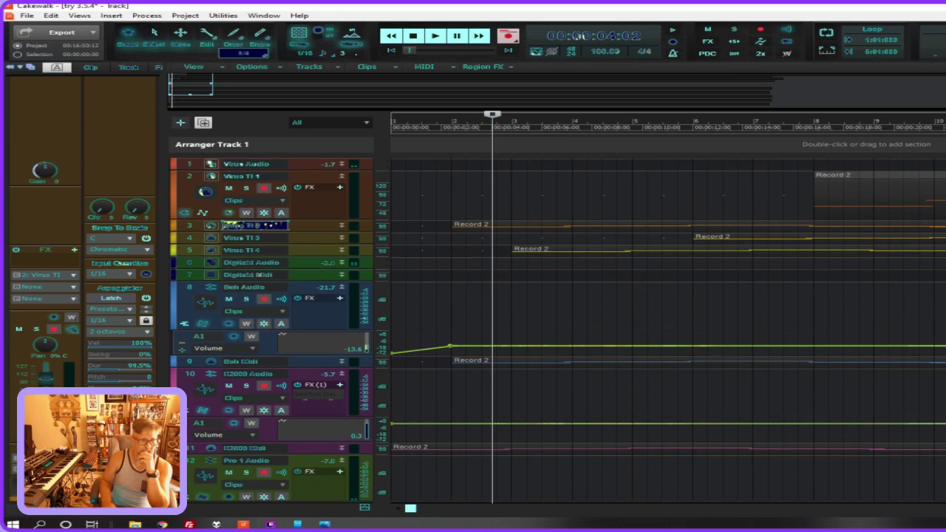
key(shift+Tab)
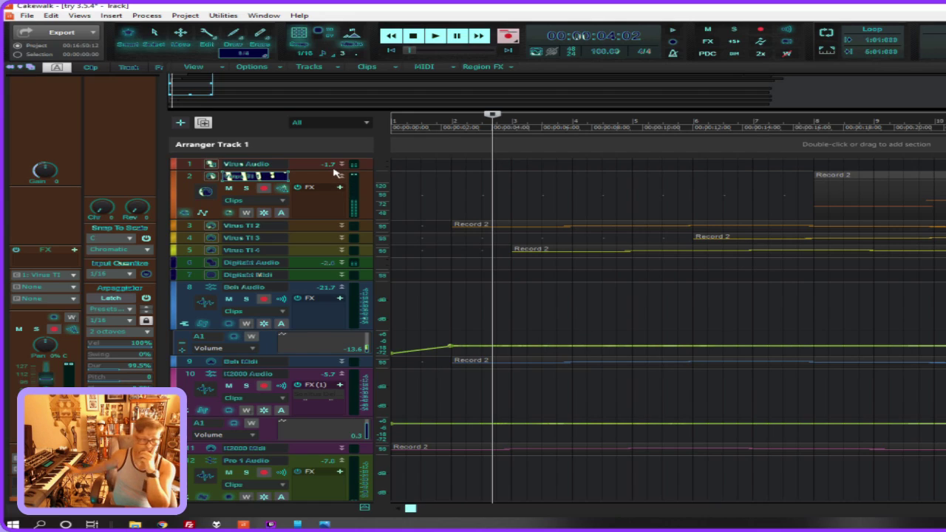
double_click(315, 361)
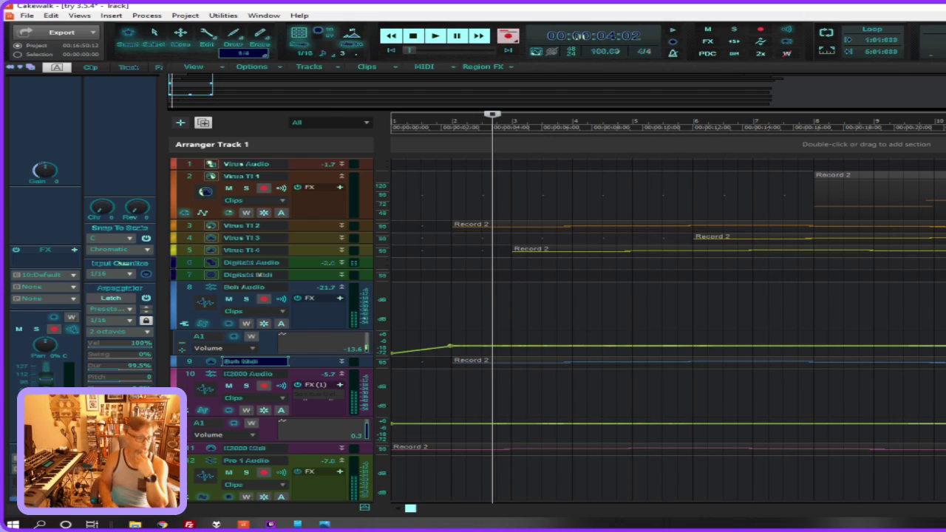
scroll(446, 249, down, 1)
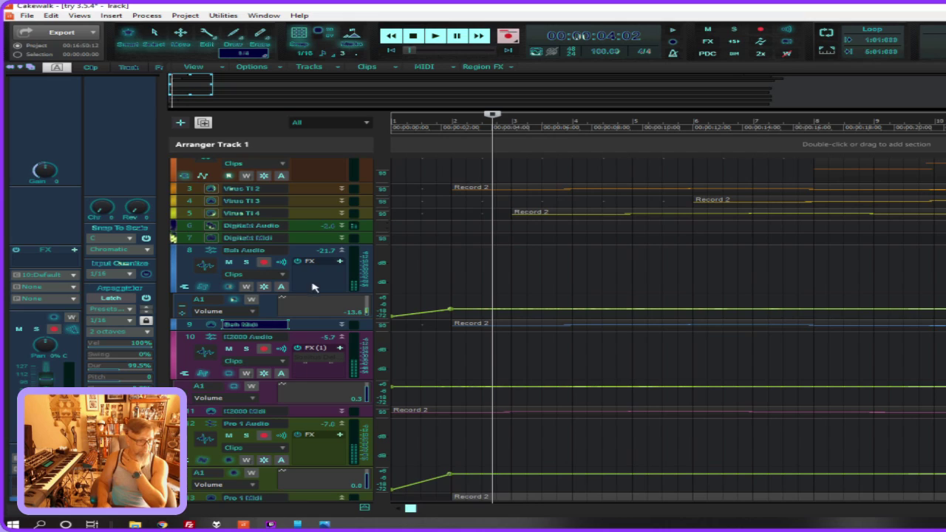
Make MIDI tracks 17, 11 and 13 the active track one after another, ending on Pro 1 Midi (track 13)
scroll(312, 280, down, 10)
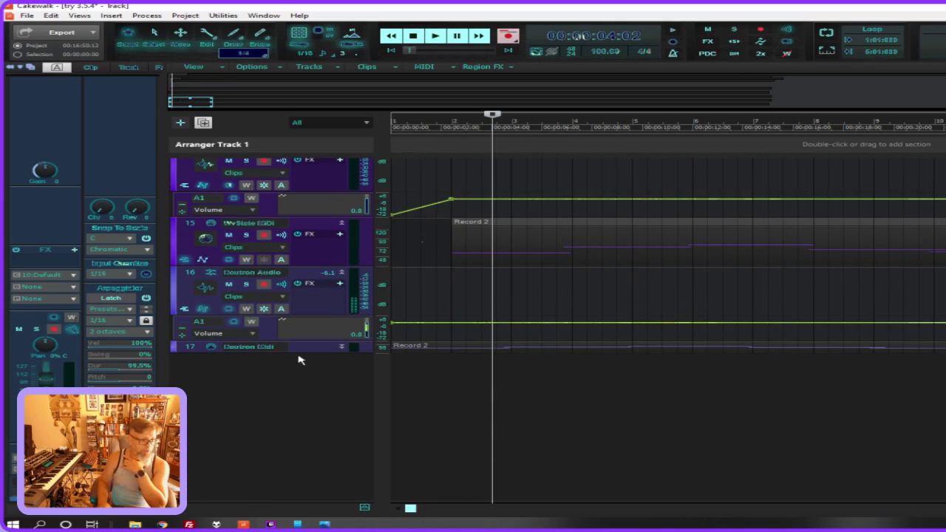
key(F2)
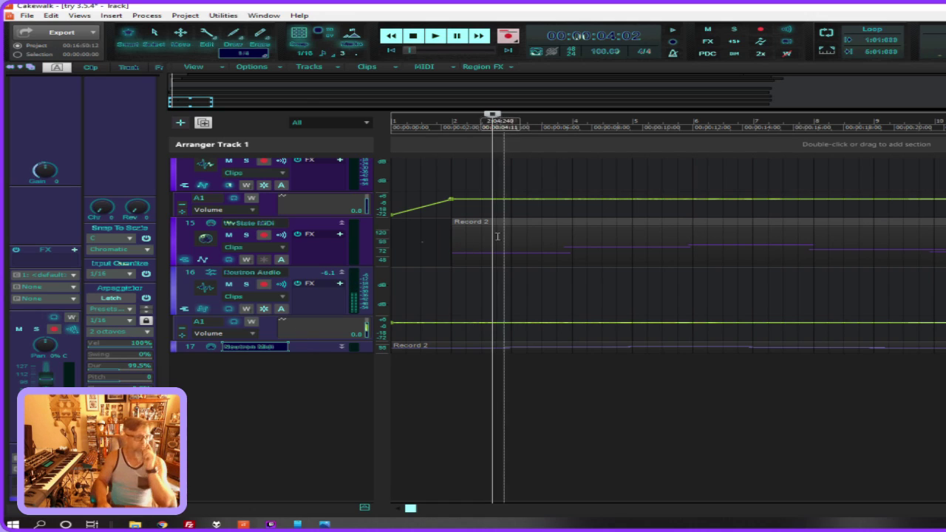
scroll(311, 326, up, 6)
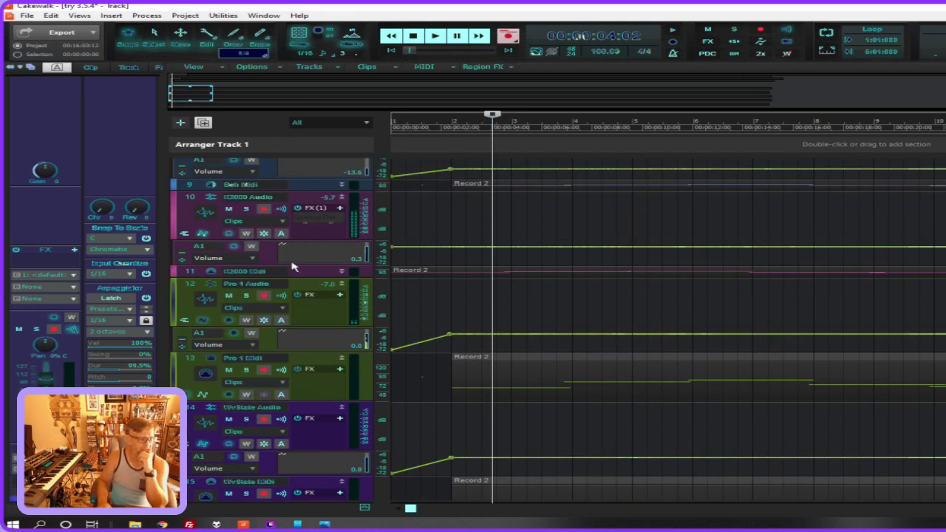
double_click(322, 271)
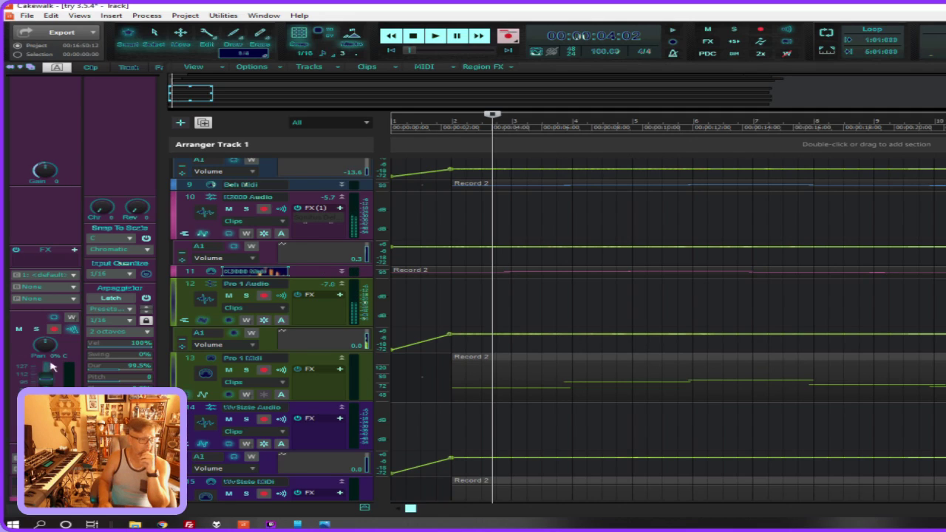
key(Tab)
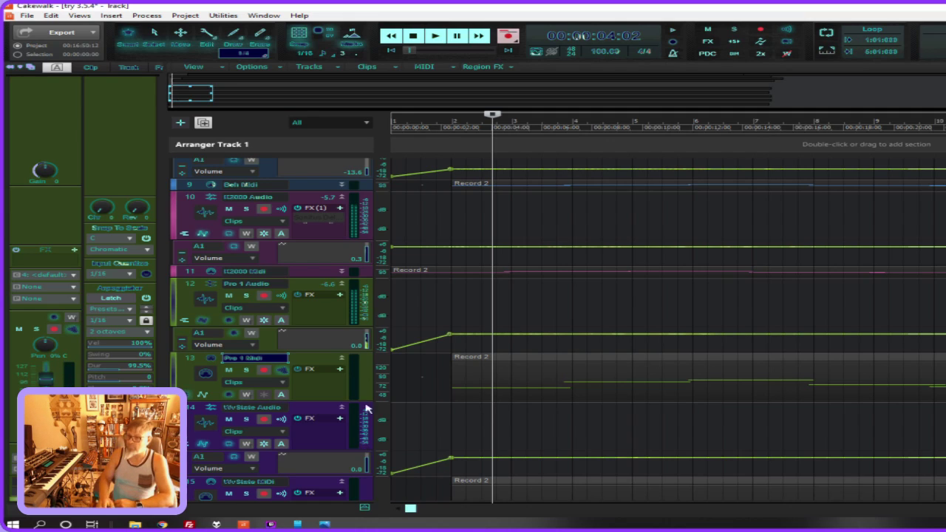
Return to the start of the song, play its opening with Pro 1 Midi active, and stop playback
mouse_move(333, 344)
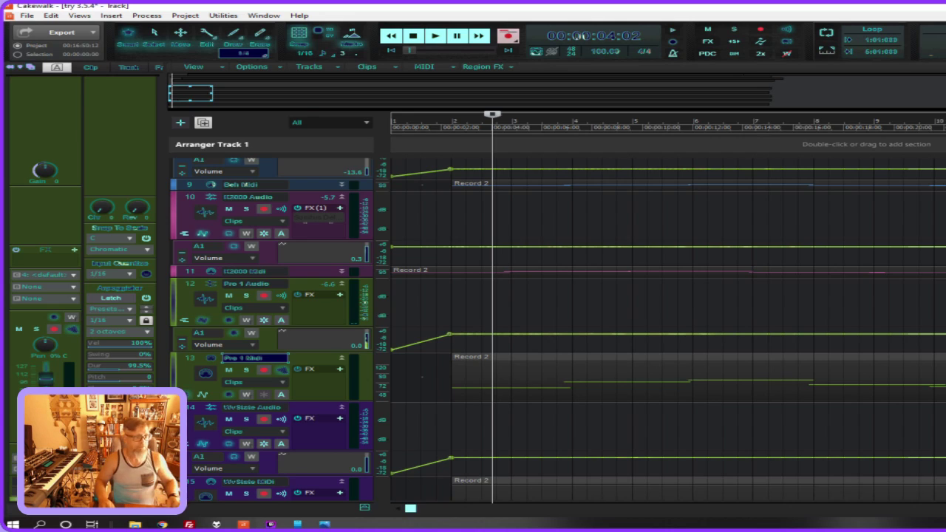
click(391, 50)
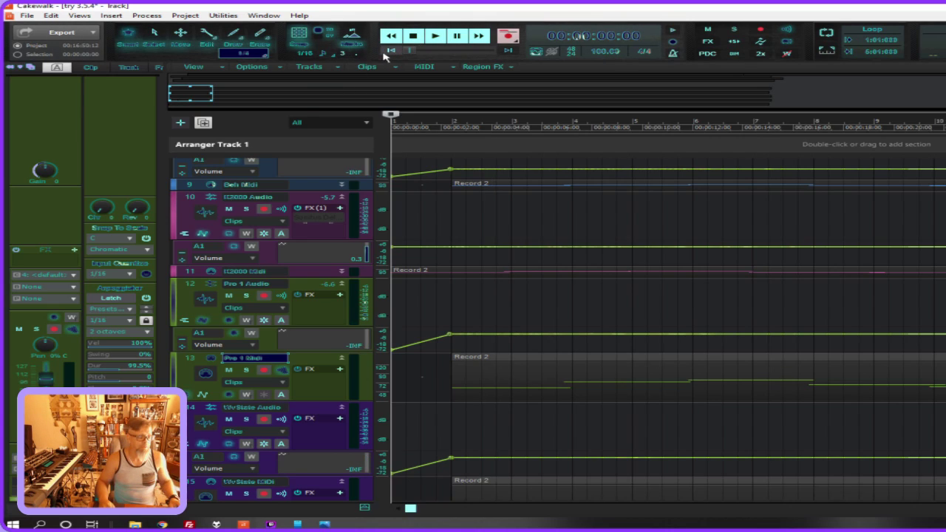
key(space)
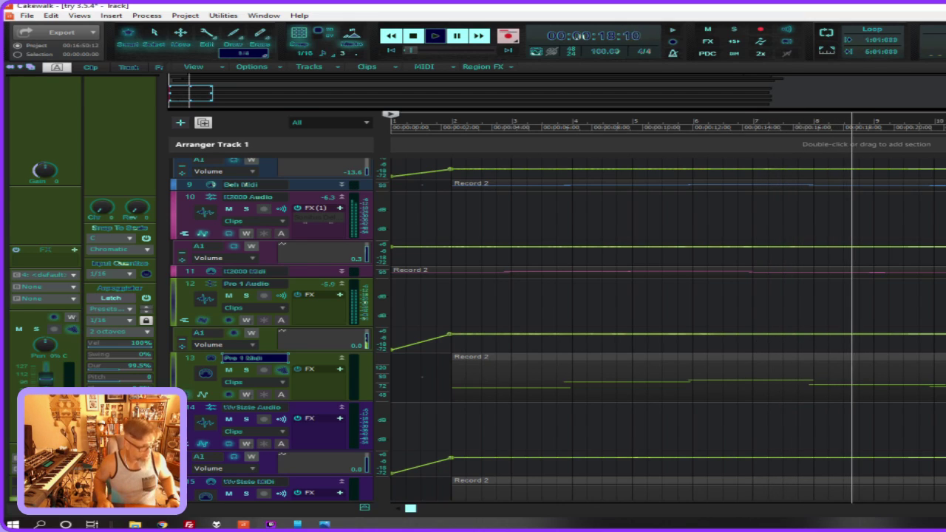
key(space)
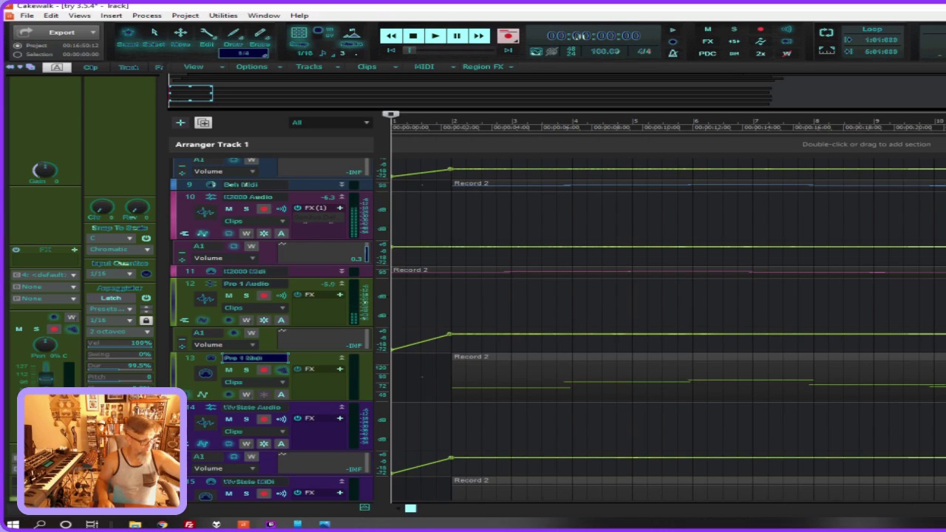
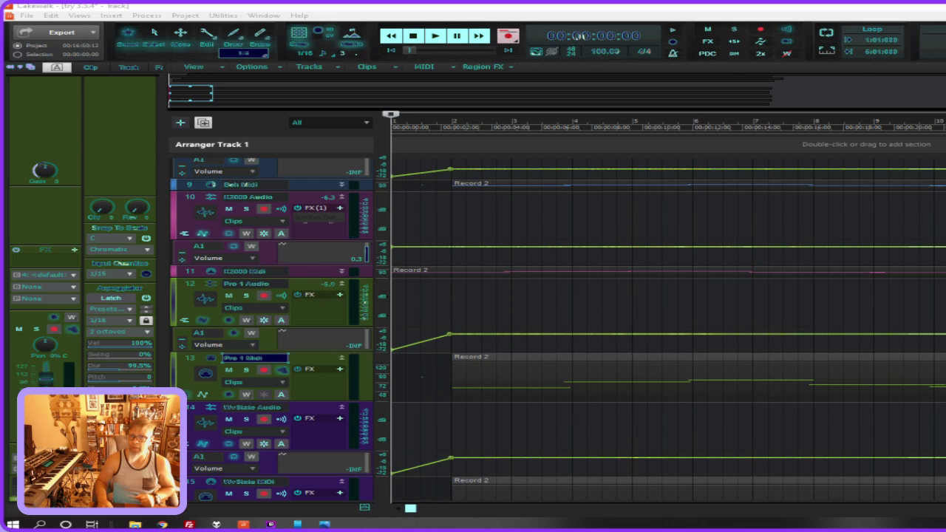
Open the MultiDock with the Overbridge Digitakt editor and move its window just below the timeline ruler
key(d)
drag(938, 172, 671, 165)
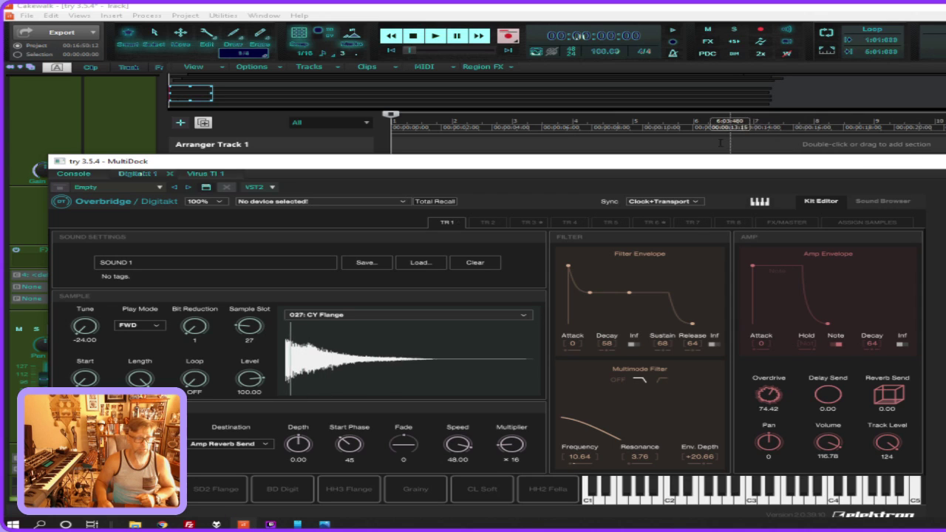
drag(415, 166, 454, 161)
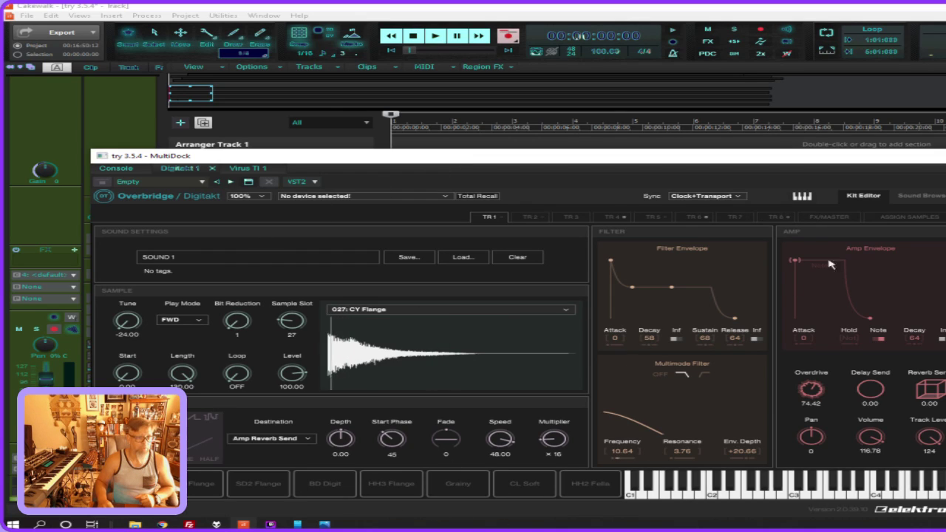
On the Digitakt's FX/Master page, enable Pingpong for the delay and raise the mixer levels of tracks 8 and 4
click(837, 217)
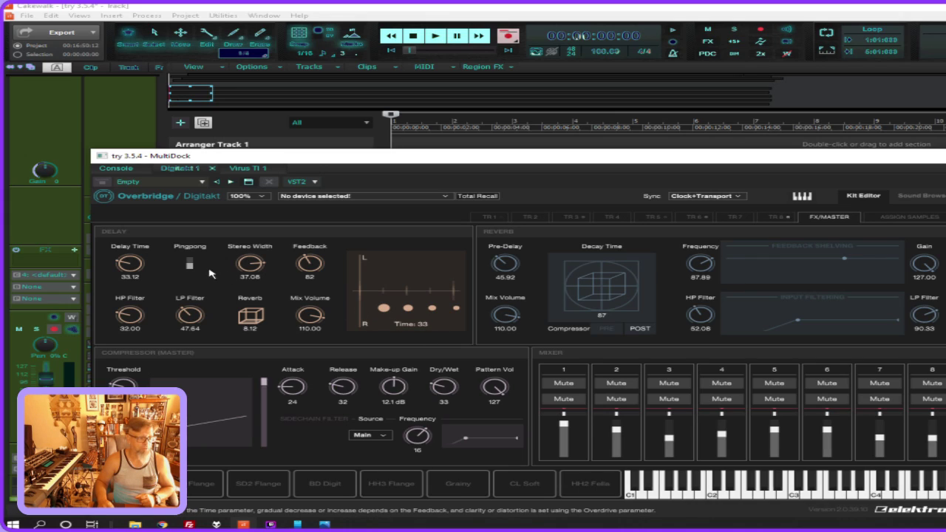
click(190, 266)
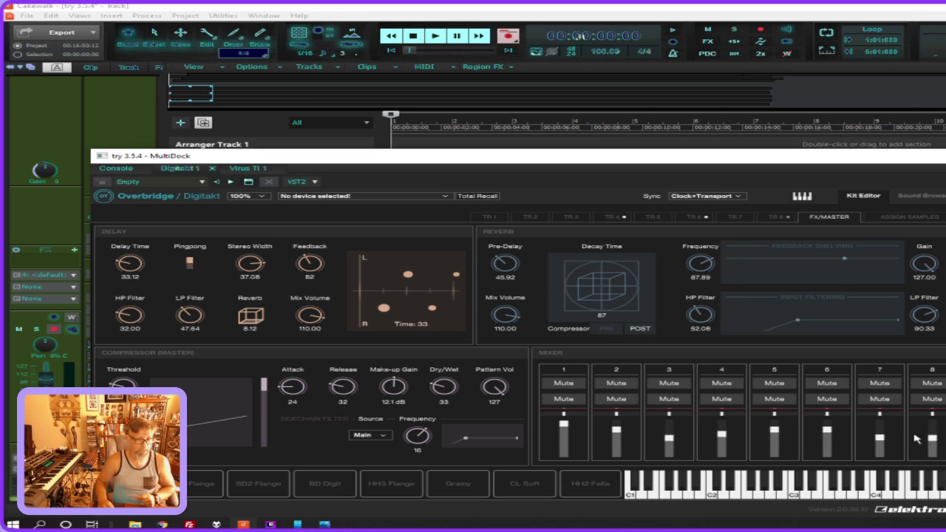
drag(934, 437, 936, 425)
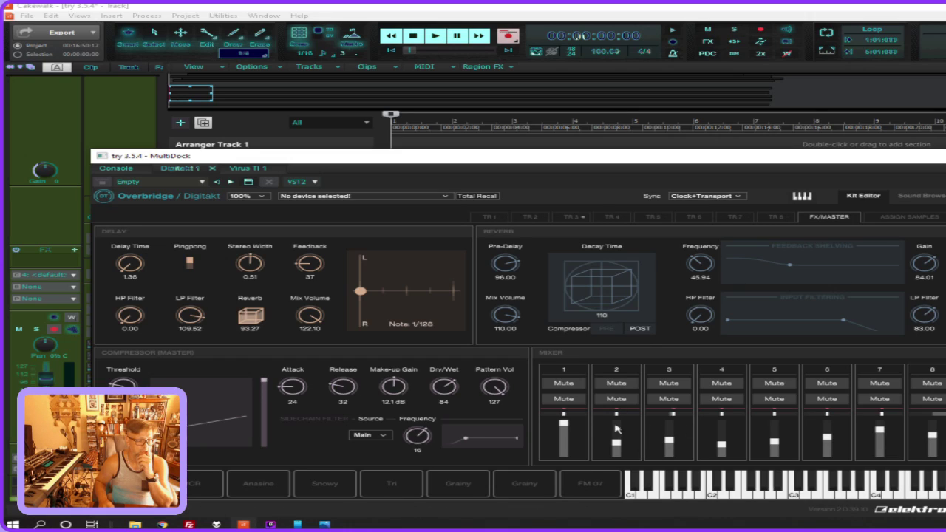
drag(717, 443, 722, 434)
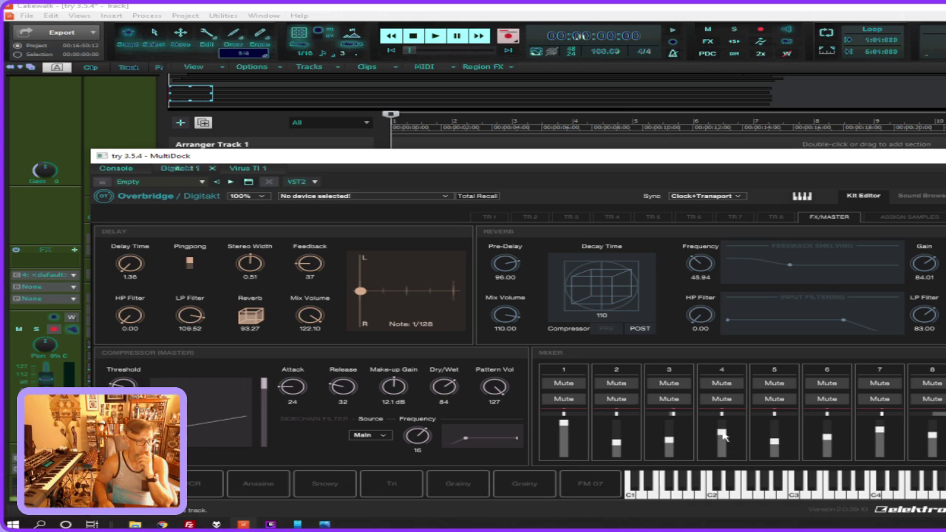
Examine the sound, filter and amp settings of Digitakt tracks TR 1 to TR 8 in turn
click(488, 218)
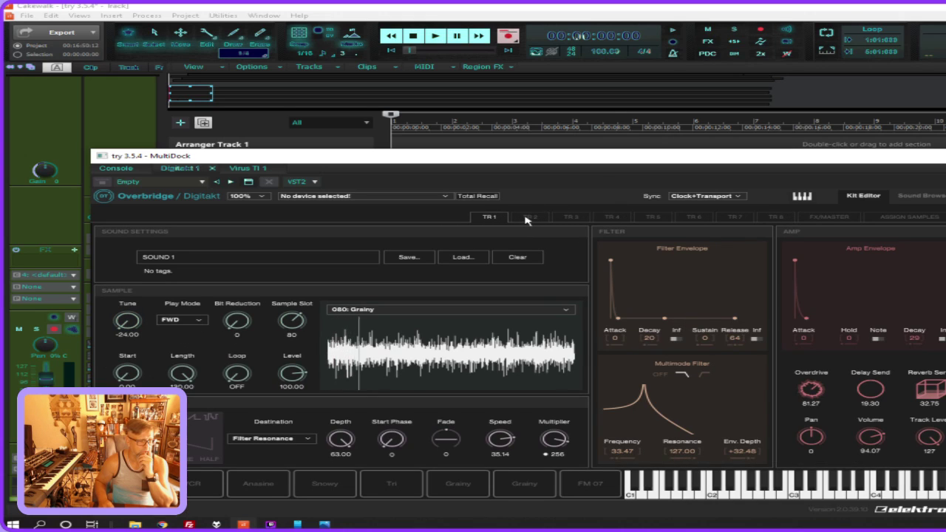
click(527, 218)
click(571, 217)
click(612, 217)
click(652, 217)
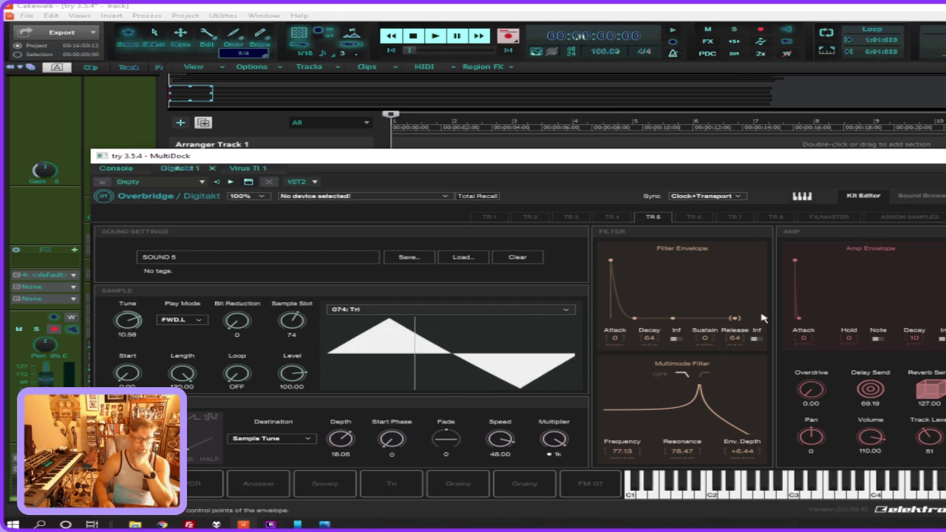
click(702, 220)
click(736, 218)
click(773, 218)
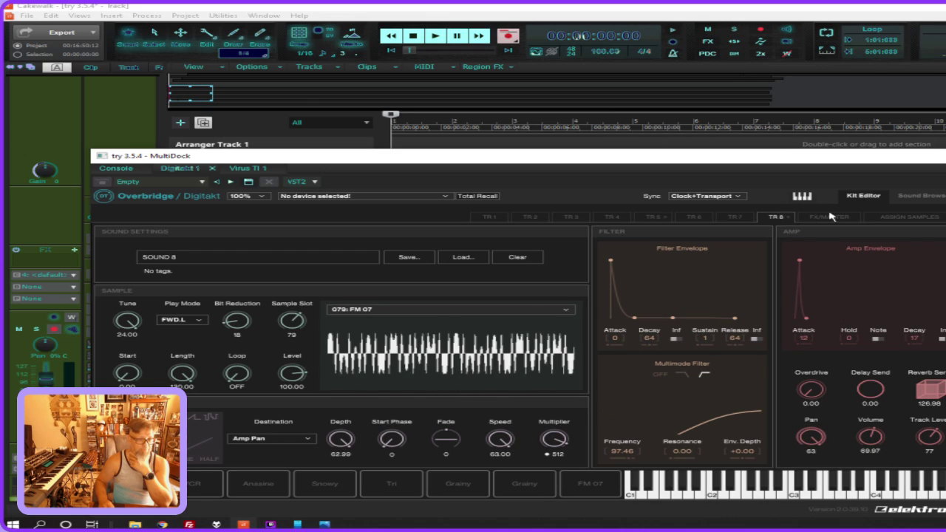
Review tracks TR 1 to TR 8 of the Anasine-based kit, followed by its FX/Master page
click(495, 218)
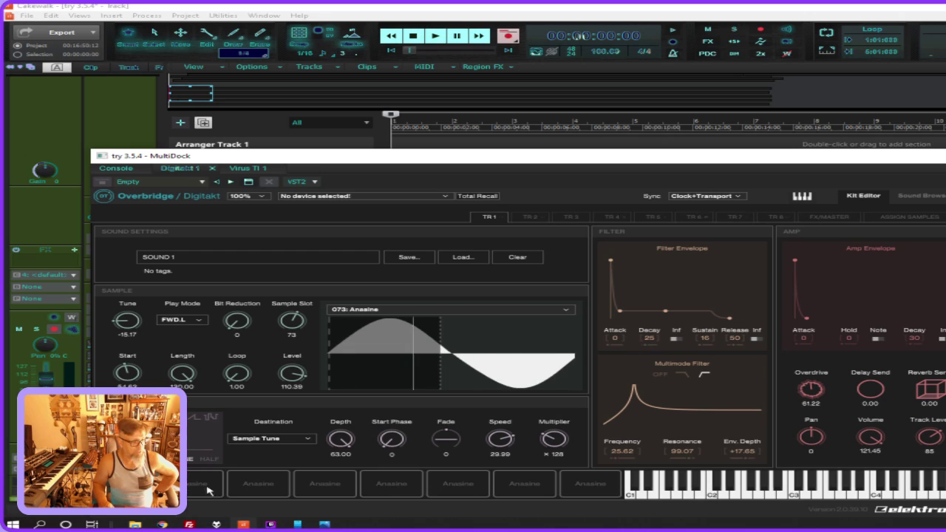
click(529, 218)
click(570, 217)
click(613, 217)
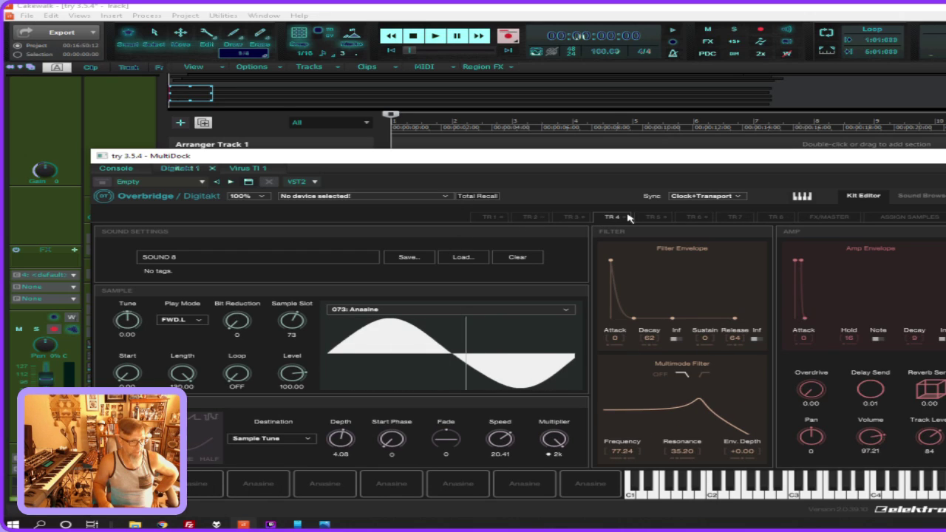
click(654, 217)
click(694, 218)
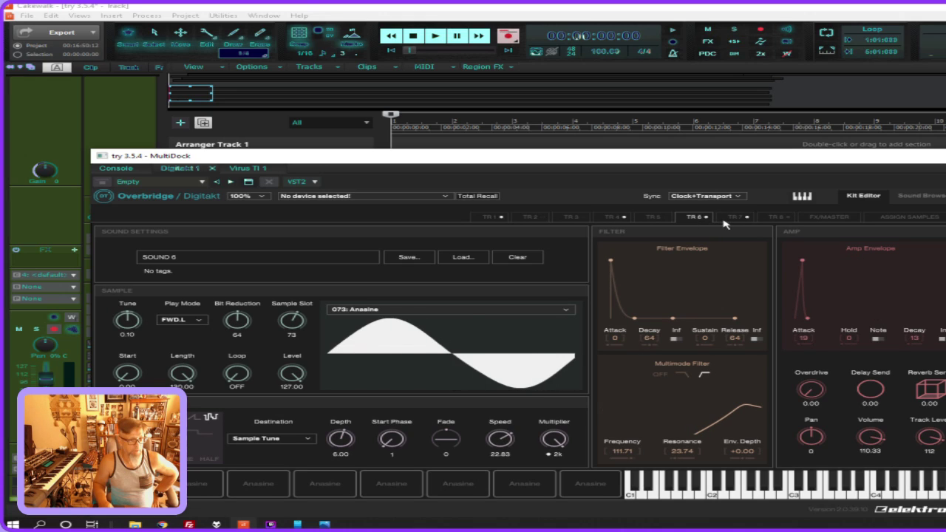
click(730, 218)
click(774, 217)
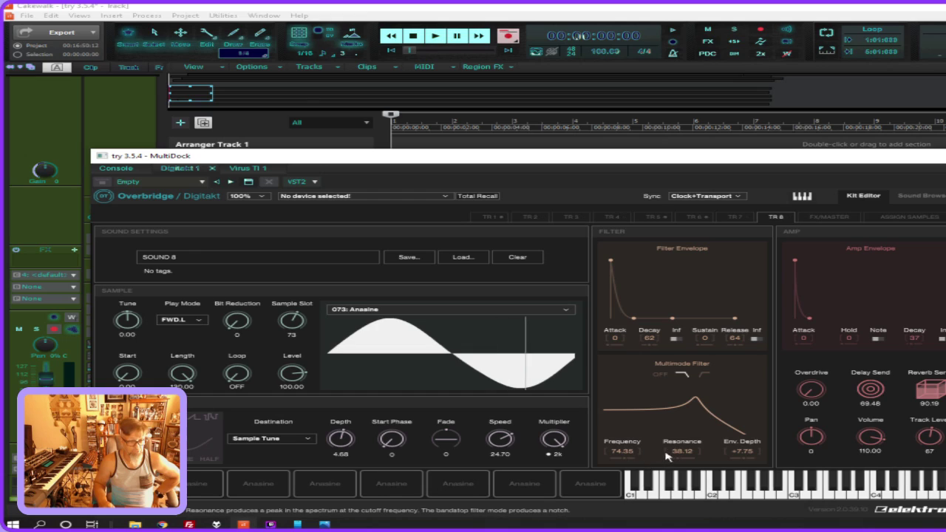
click(825, 219)
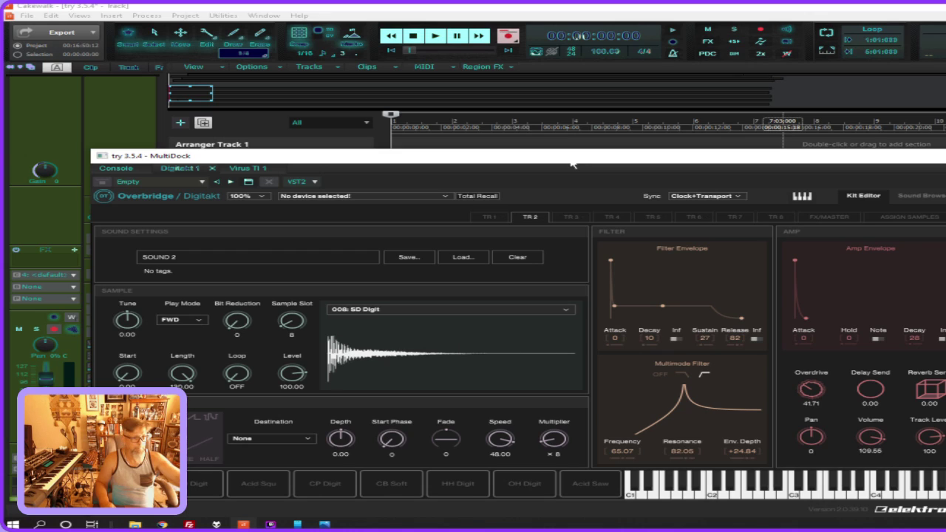
Play the song from the start and clear the MultiDock and PX-64 Percussion Strip windows off the tracks
double_click(573, 164)
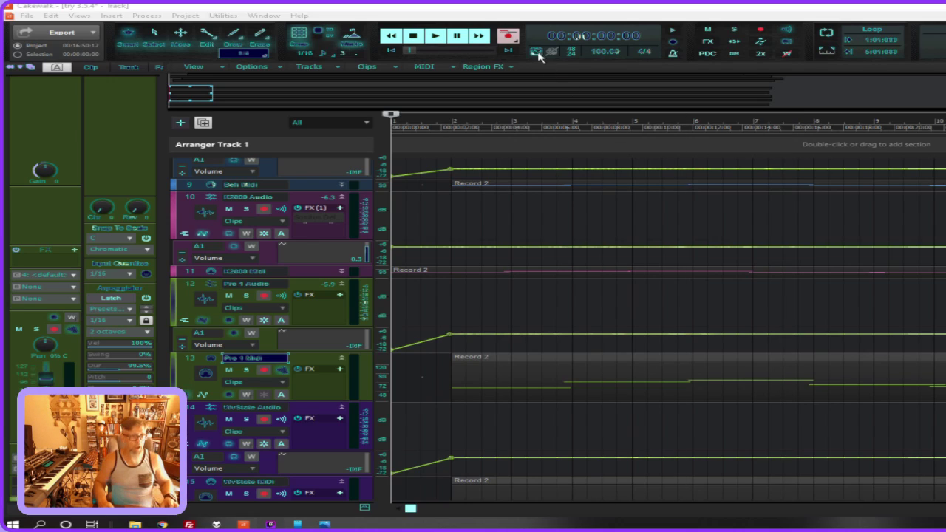
key(space)
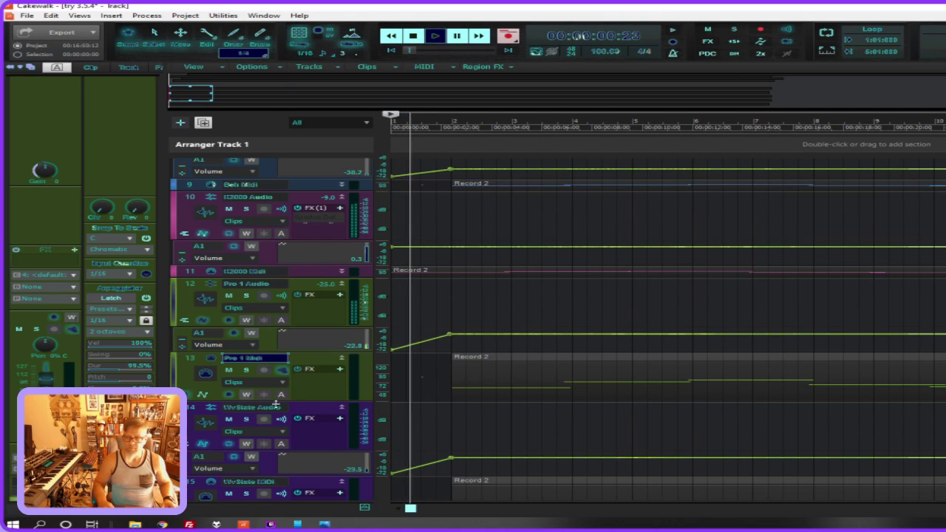
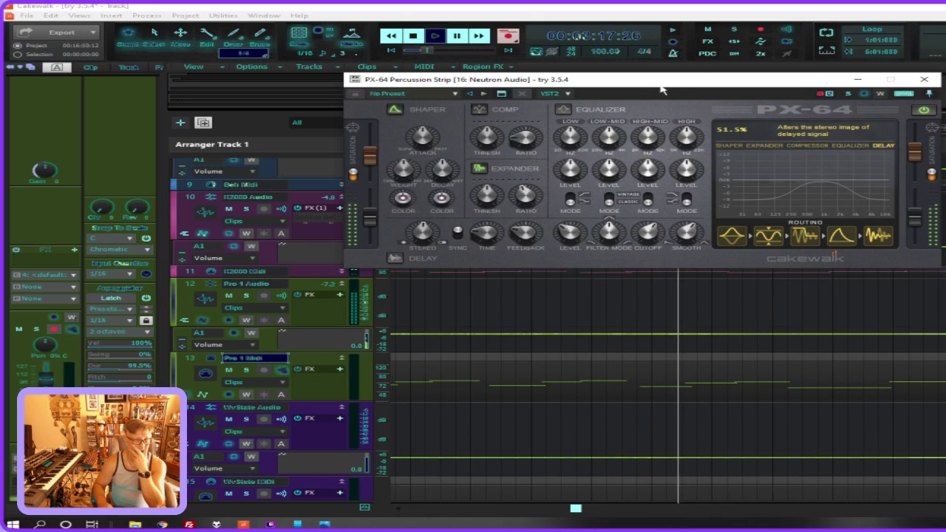
drag(668, 88, 945, 169)
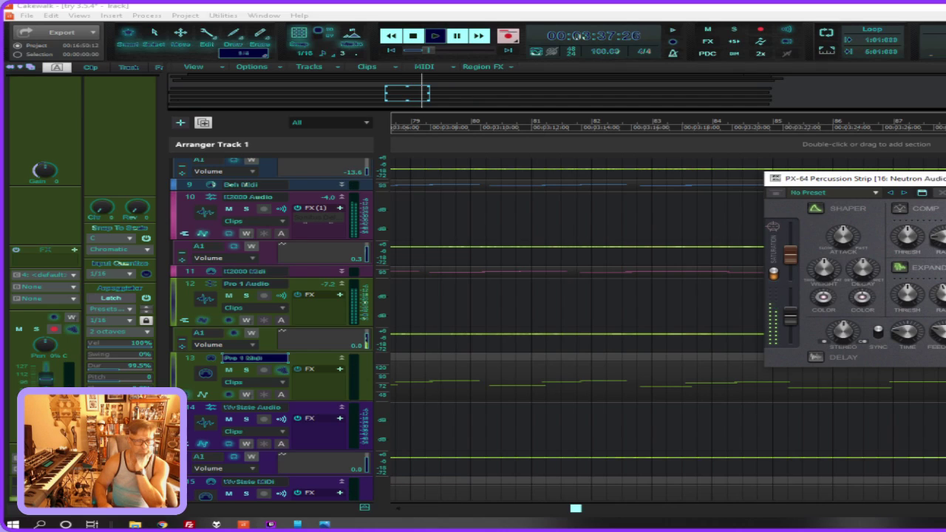
key(Escape)
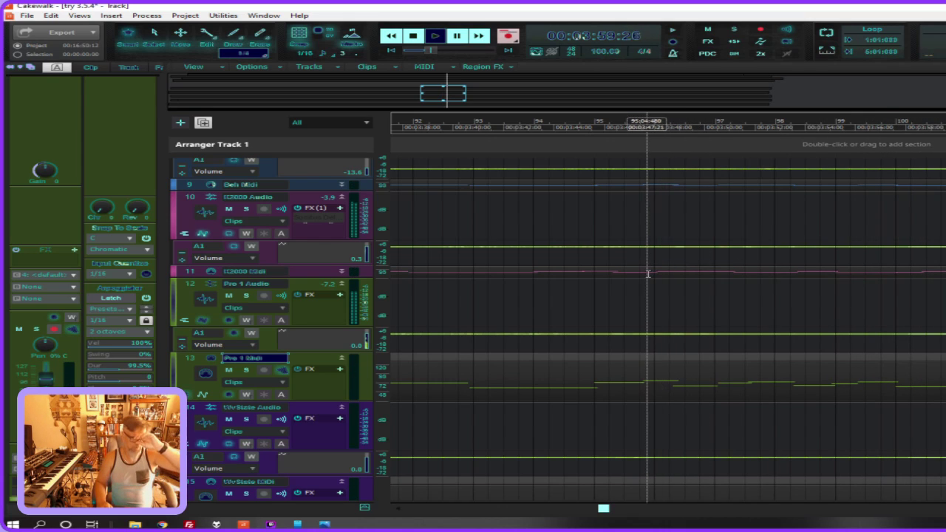
Follow the playback toward the end of the song, checking the clips and volume envelopes of the upper tracks
click(630, 233)
scroll(667, 212, up, 4)
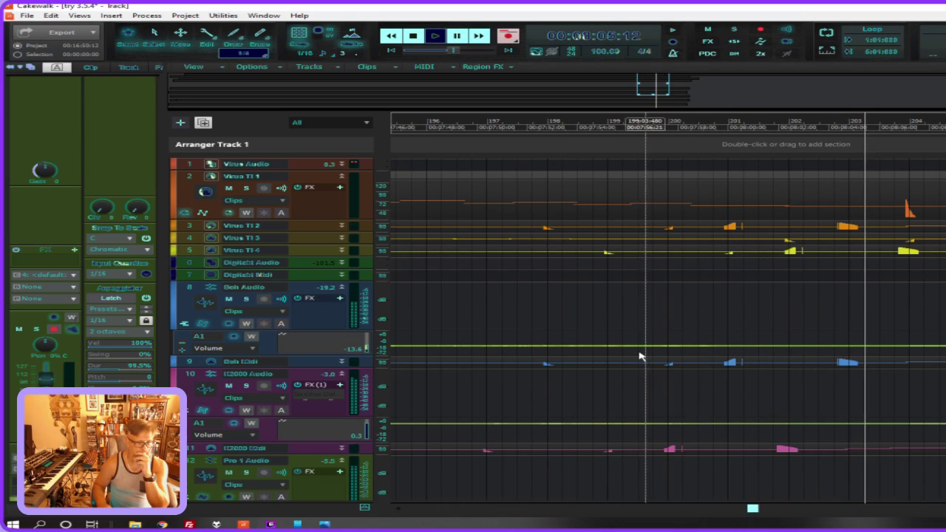
scroll(761, 260, down, 1)
scroll(761, 260, down, 1)
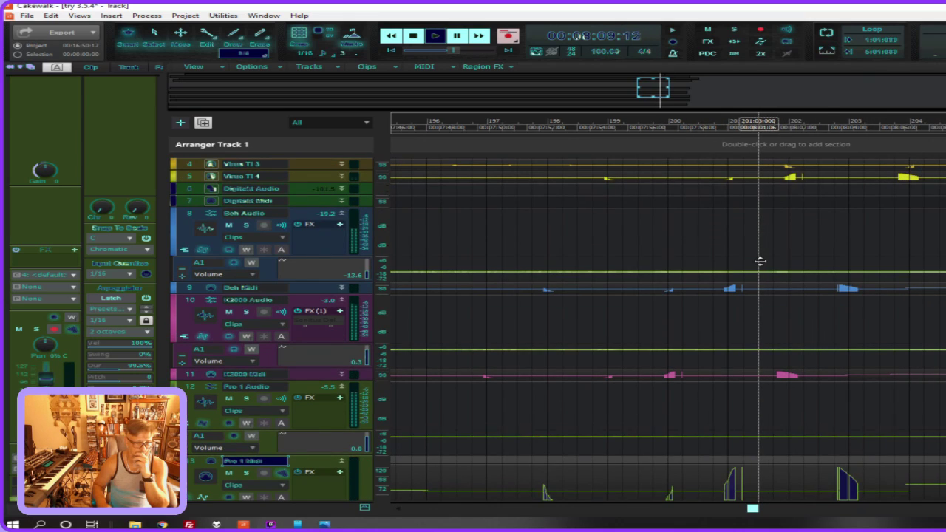
scroll(760, 260, up, 2)
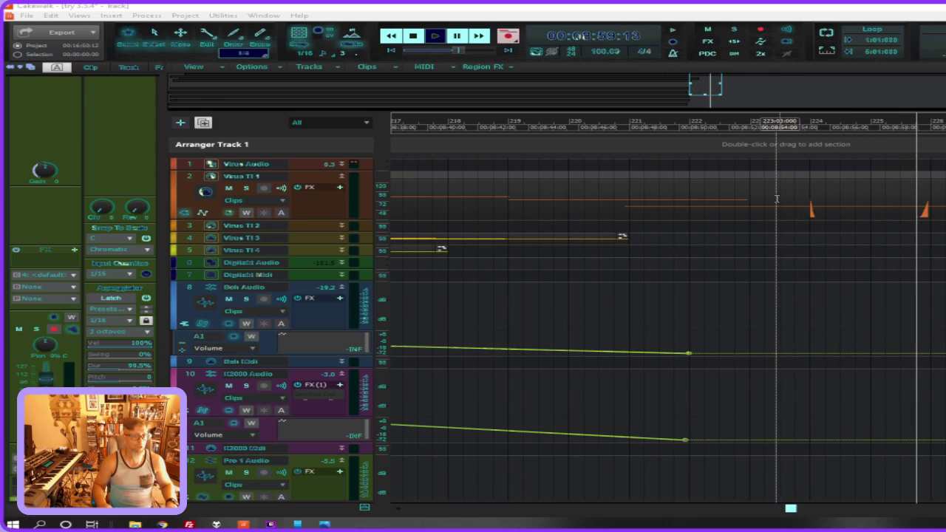
Place the playhead at 223:03:000, stop playback, make Virus TI 1 (track 2) the active track and replay the ending
click(776, 198)
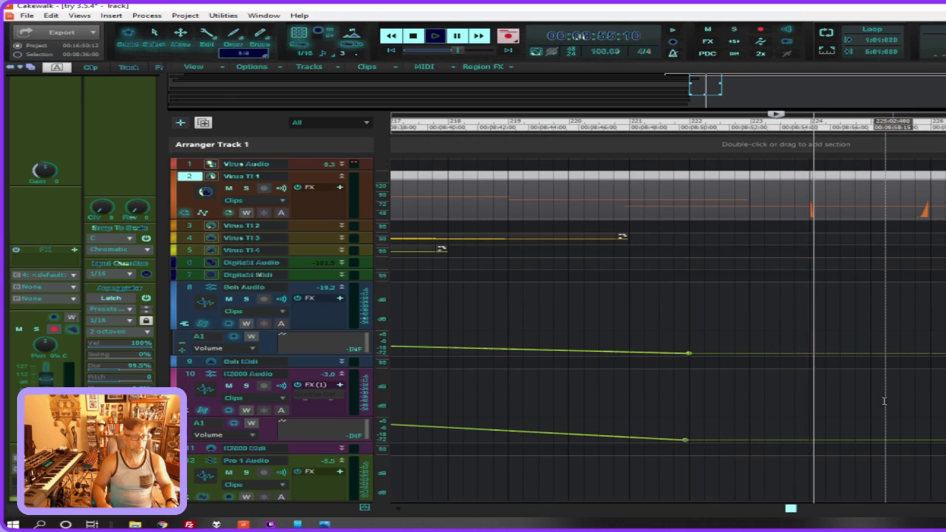
key(space)
key(ctrl+s)
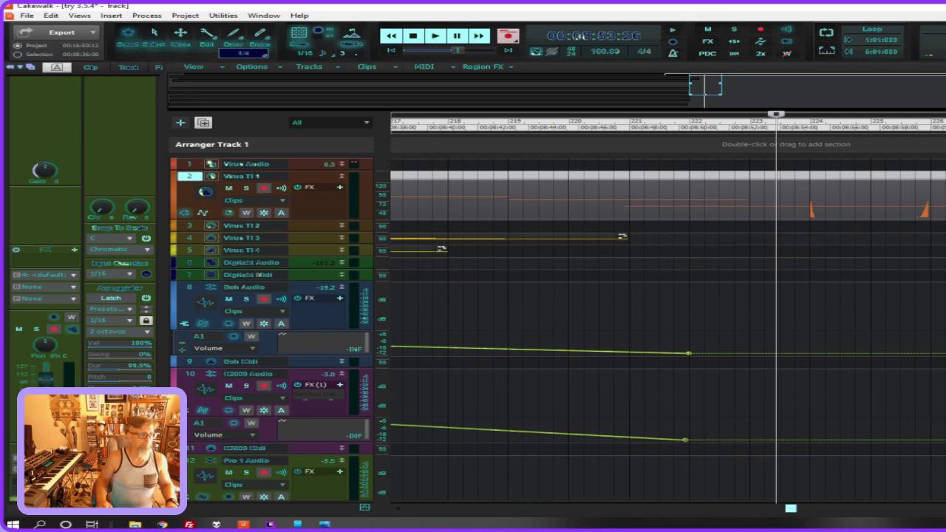
double_click(307, 176)
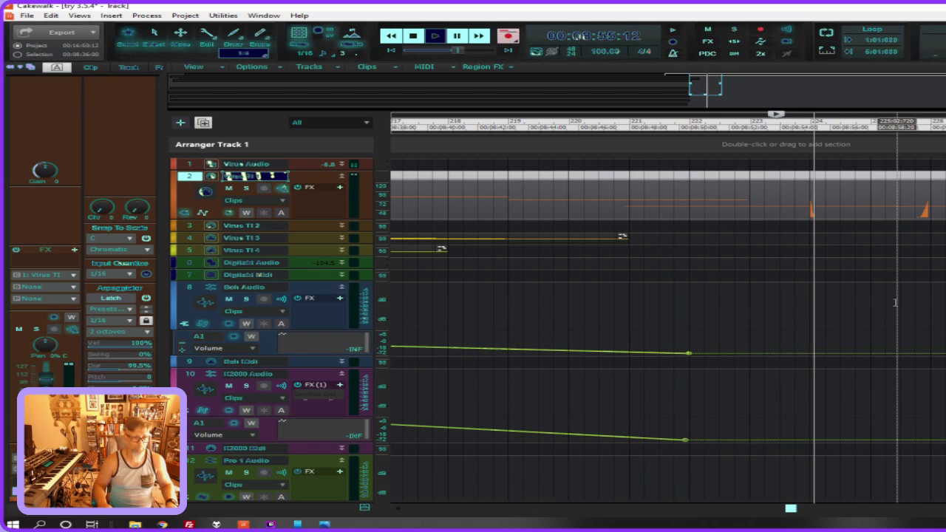
Delete the leftover Virus TI 1 clip that runs on past bar 223
scroll(913, 314, down, 3)
scroll(913, 314, up, 3)
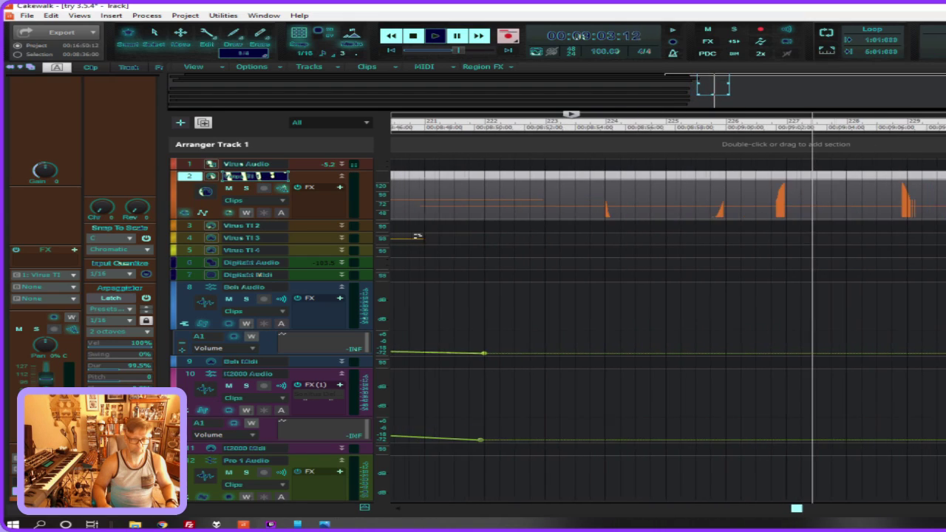
scroll(416, 237, right, 10)
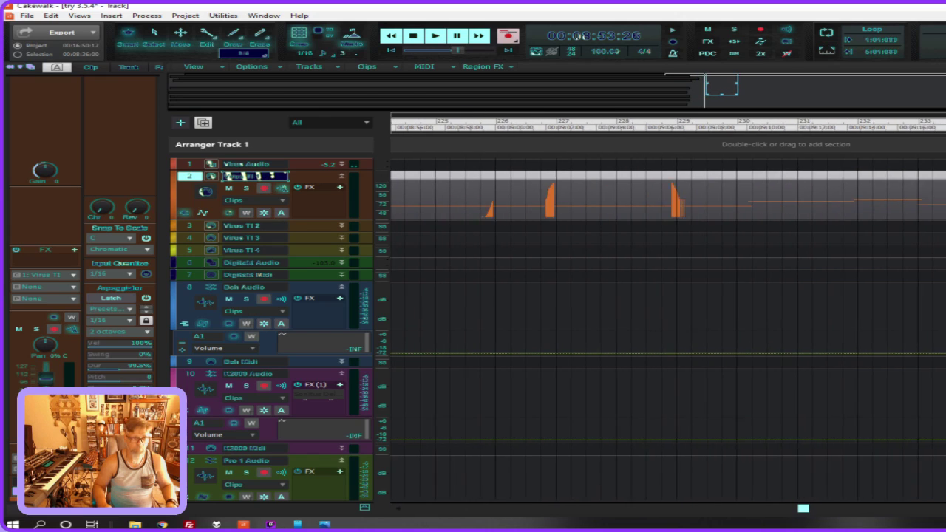
scroll(665, 295, right, 10)
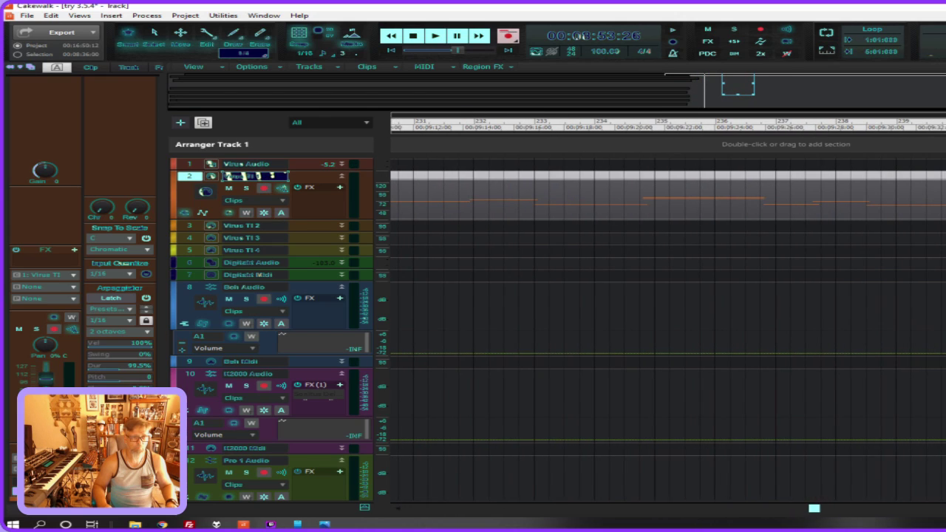
scroll(665, 192, right, 15)
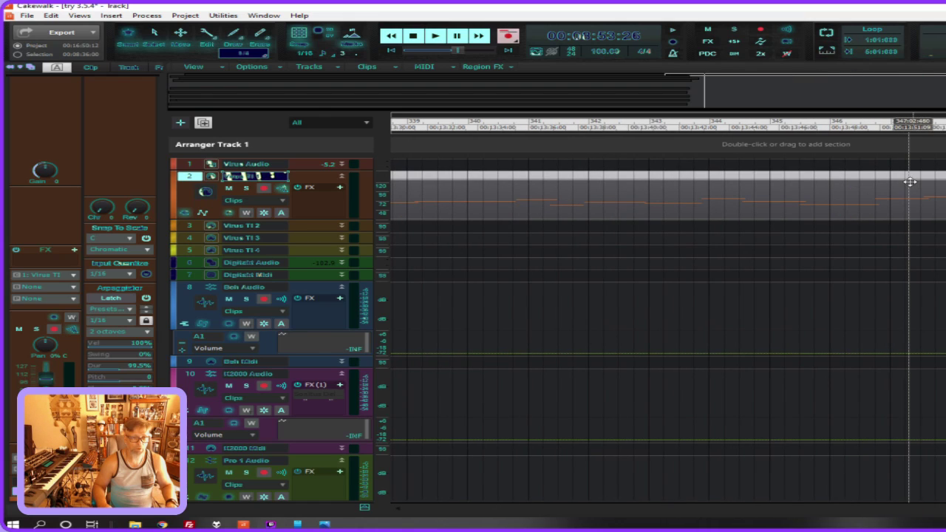
key(Delete)
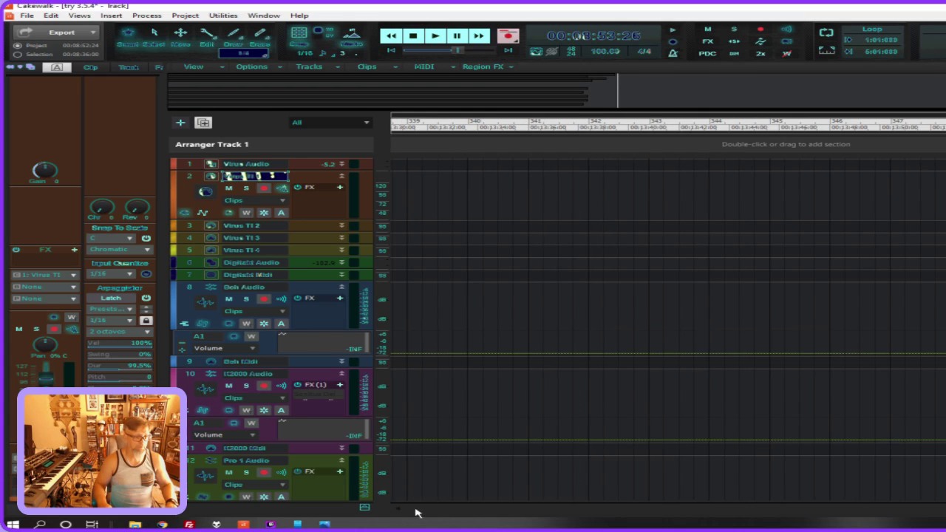
Replay the last section of the song from the middle of bar 196
scroll(416, 509, left, 6)
scroll(405, 513, left, 12)
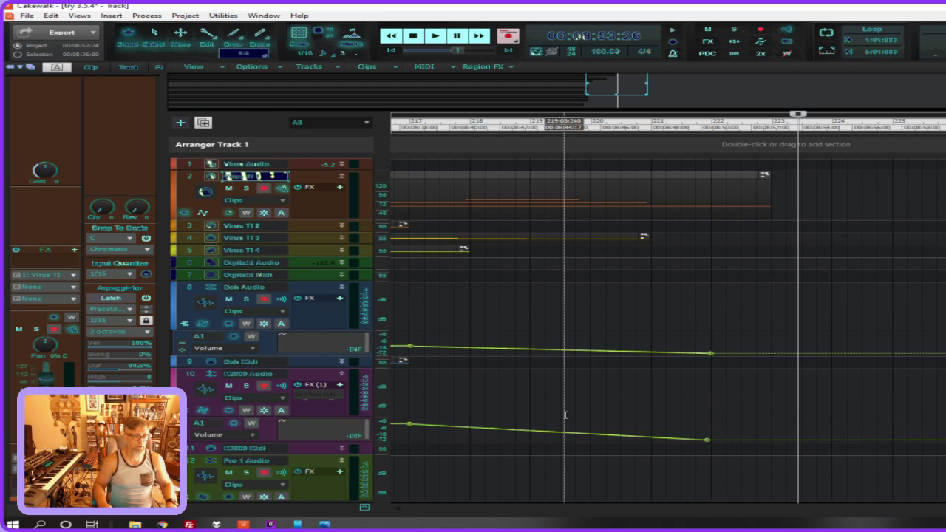
scroll(447, 511, right, 3)
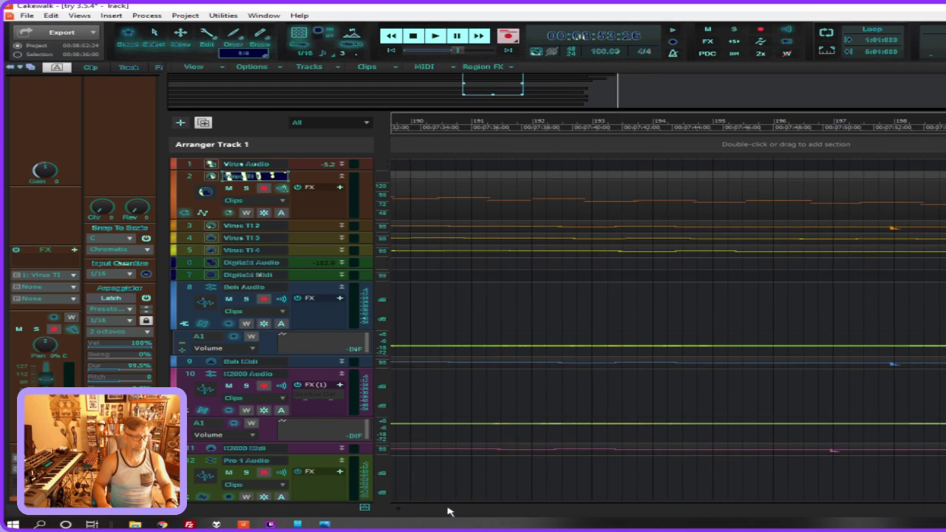
click(524, 418)
key(space)
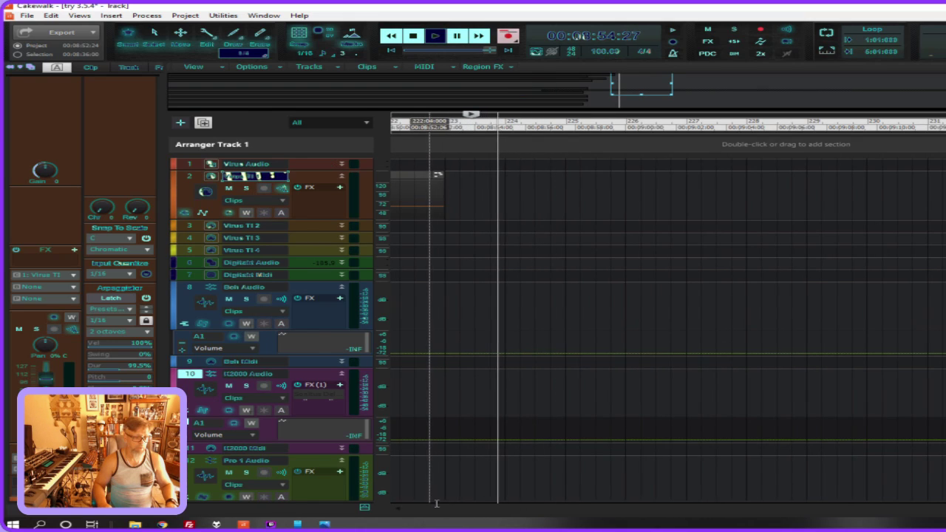
scroll(443, 513, left, 4)
click(559, 339)
key(space)
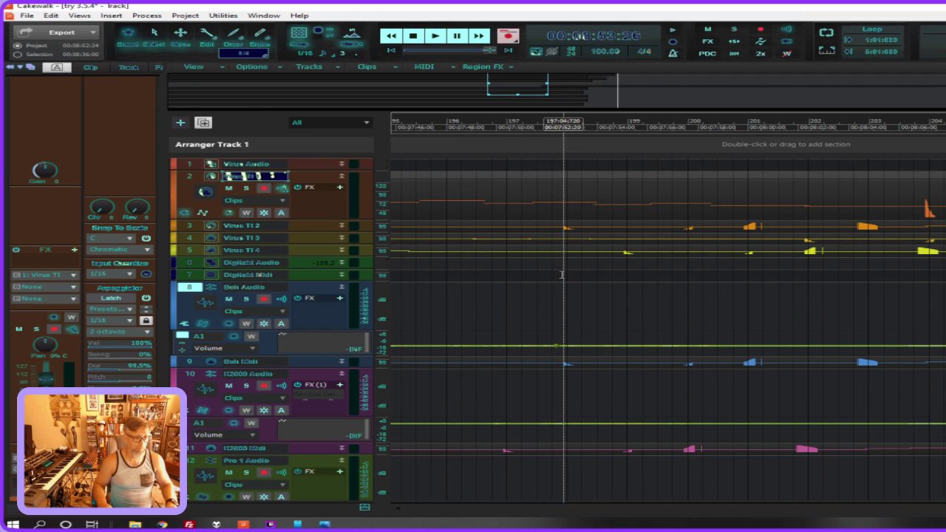
click(484, 312)
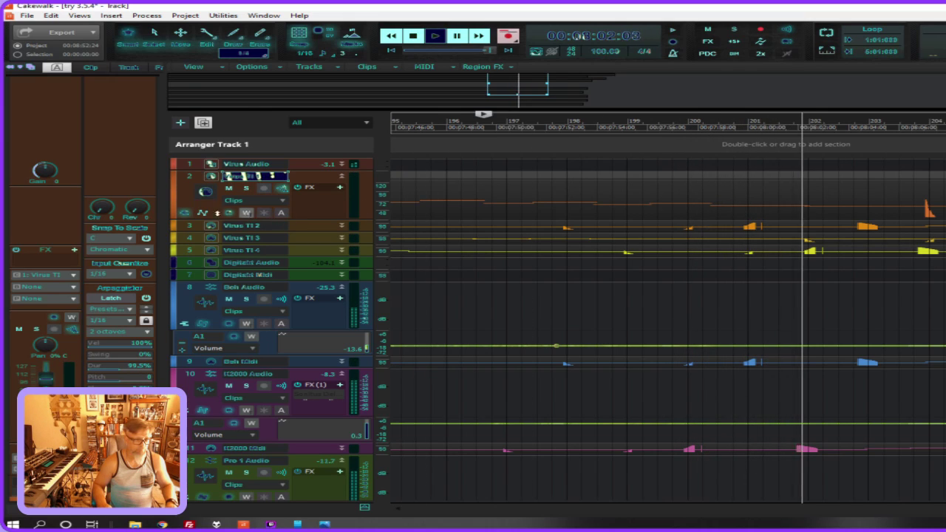
Show the volume automation lane of Virus TI 1 and stop playback with the playhead at 217:04:720
click(203, 213)
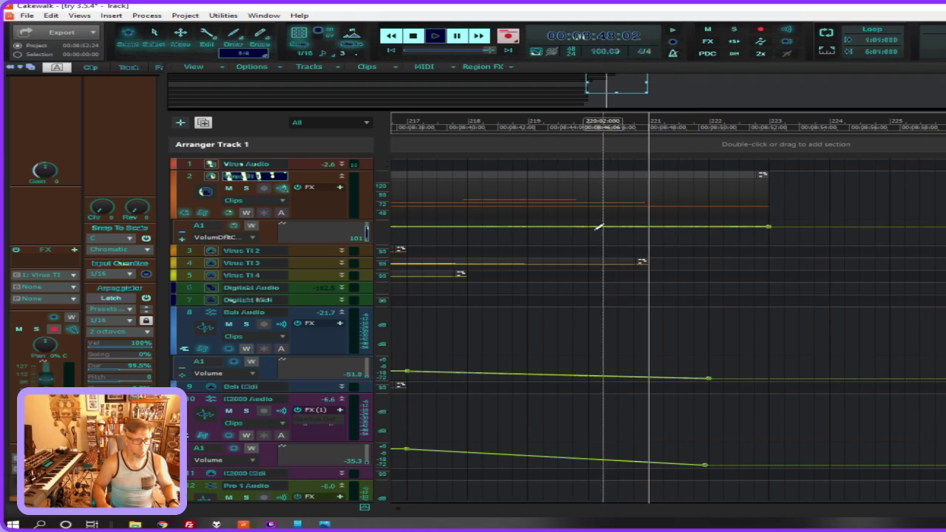
click(464, 246)
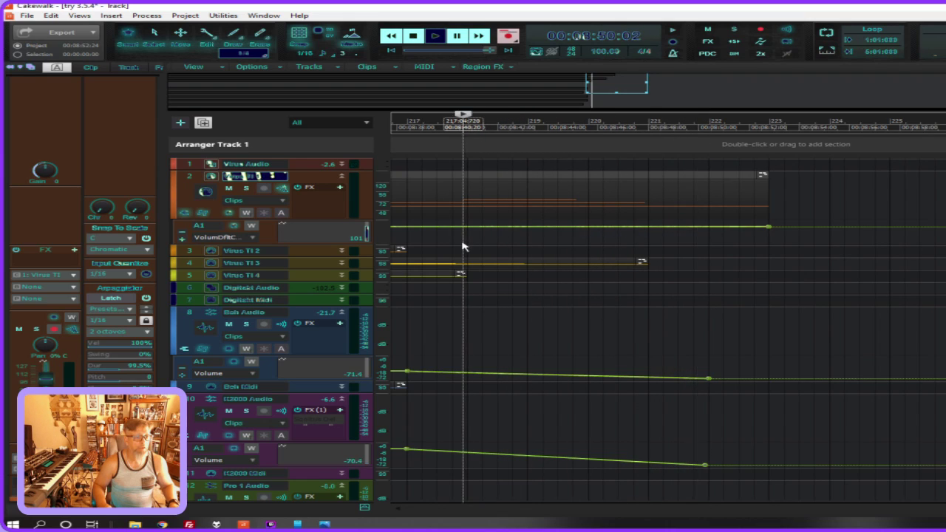
key(space)
key(ctrl+s)
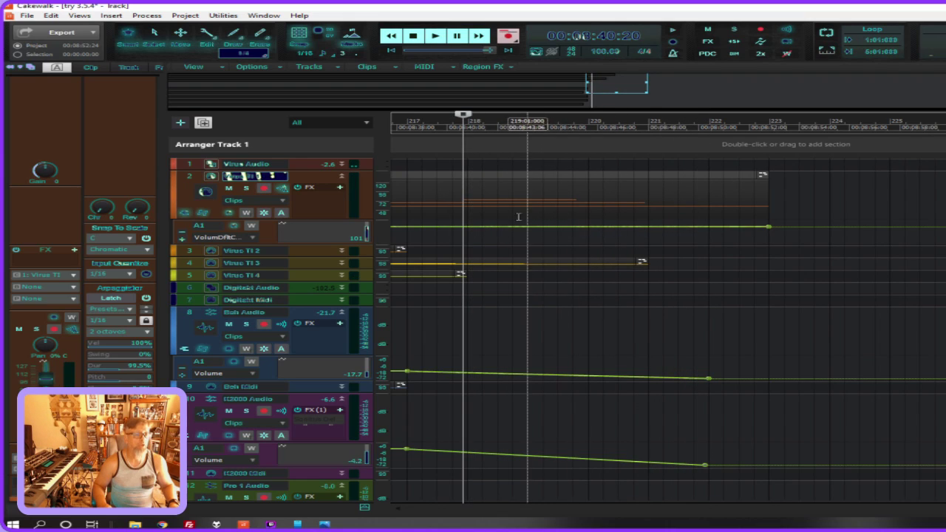
Fade out Virus TI 1 from a new volume node near bar 218 down to 0 at 223:01:000, and play the fade
click(470, 225)
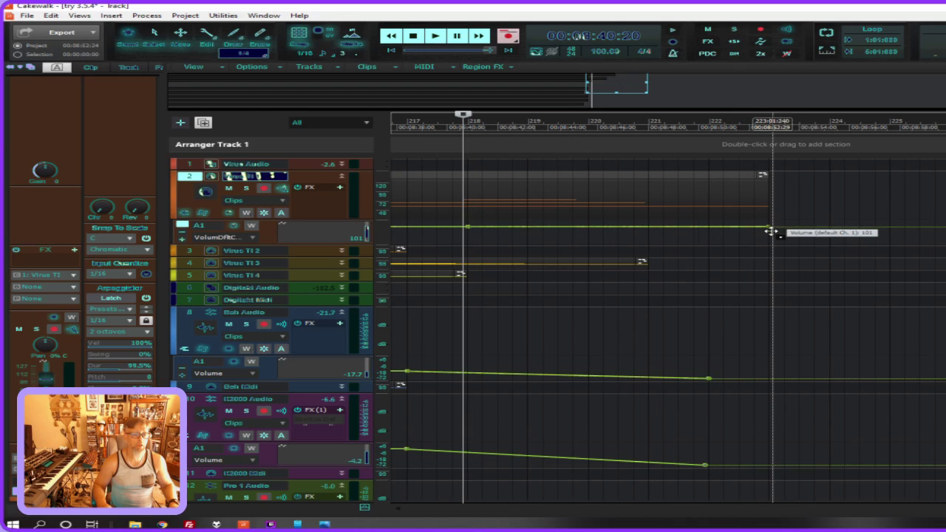
drag(770, 230, 768, 241)
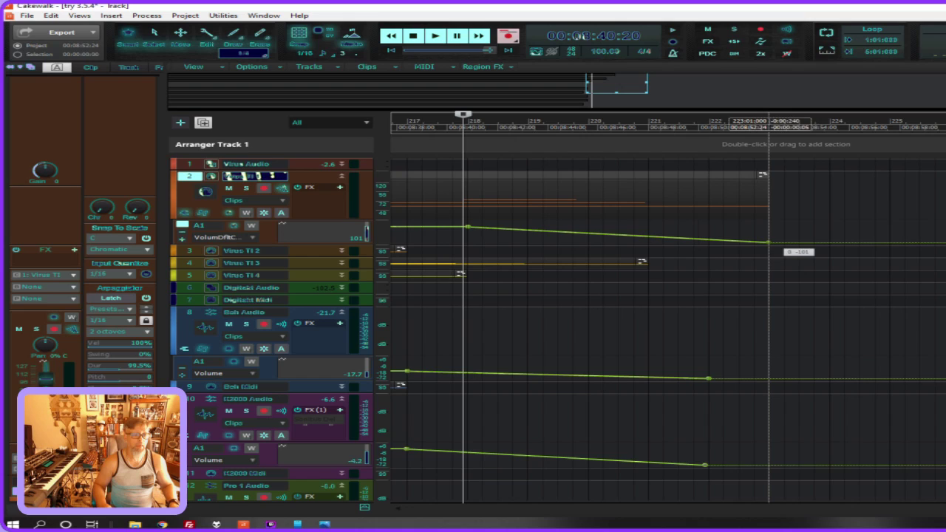
key(space)
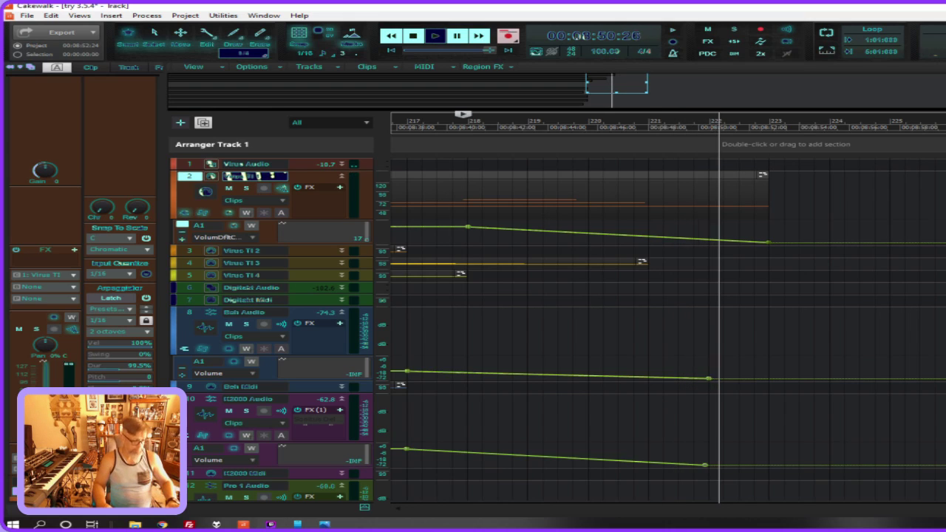
key(space)
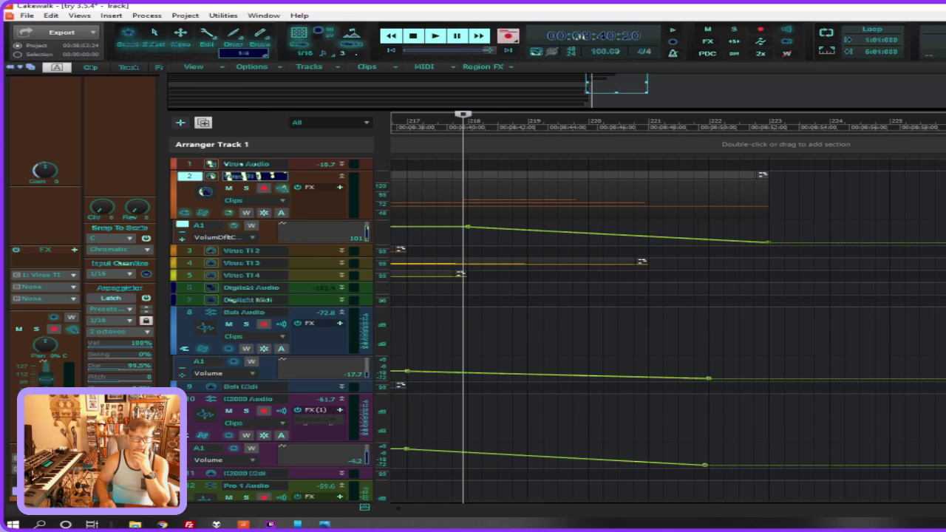
Open a file browser and go to the Tumbler folder on Main Storage (G:)
key(ctrl+o)
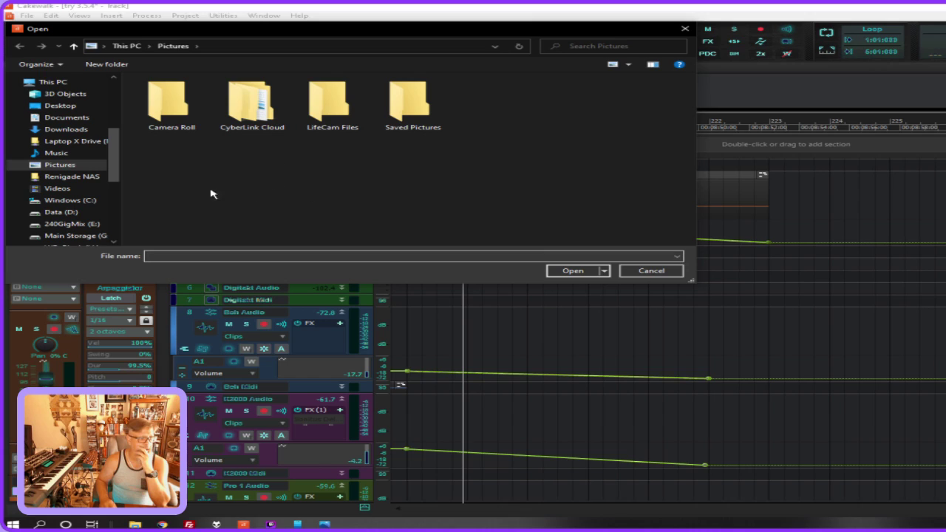
click(72, 214)
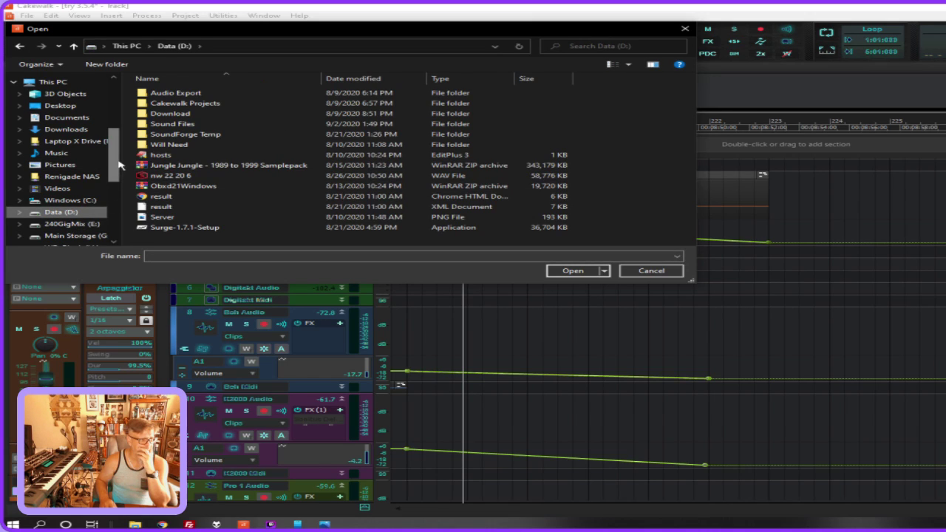
scroll(117, 164, down, 3)
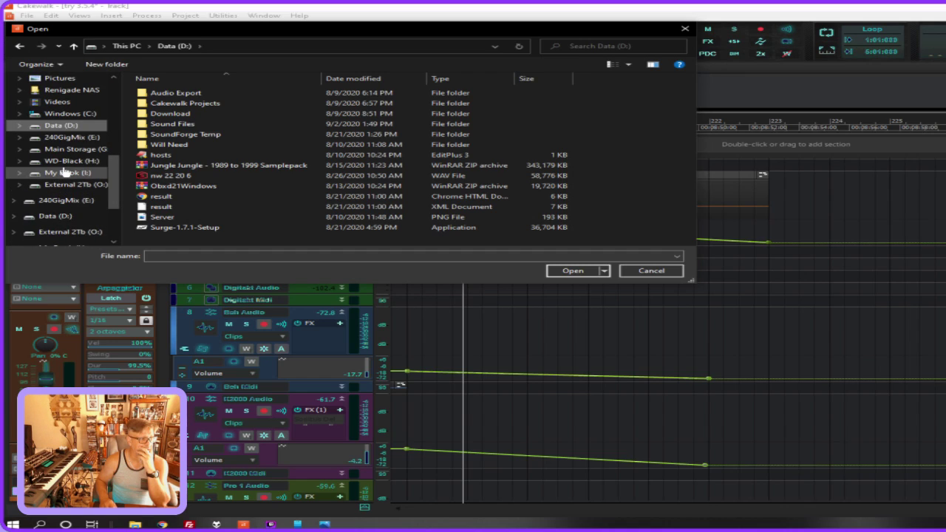
click(65, 148)
scroll(561, 170, down, 1)
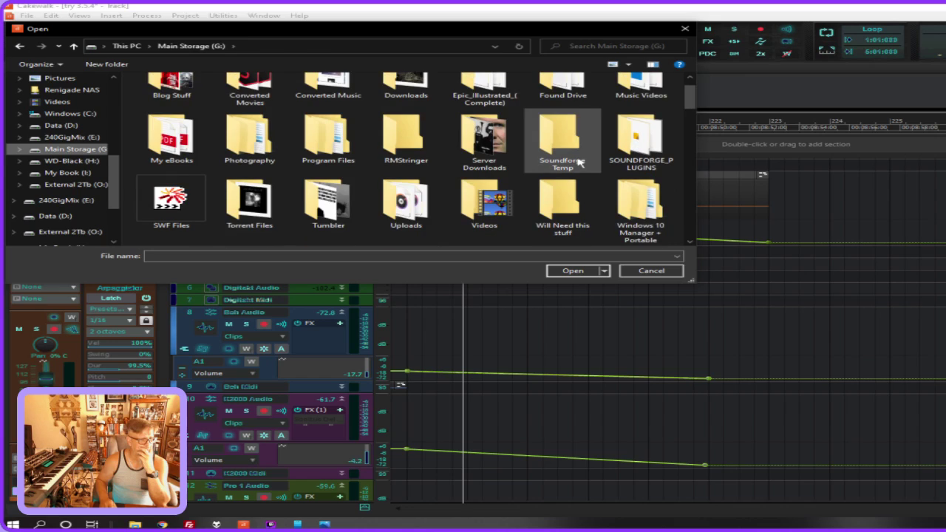
double_click(328, 201)
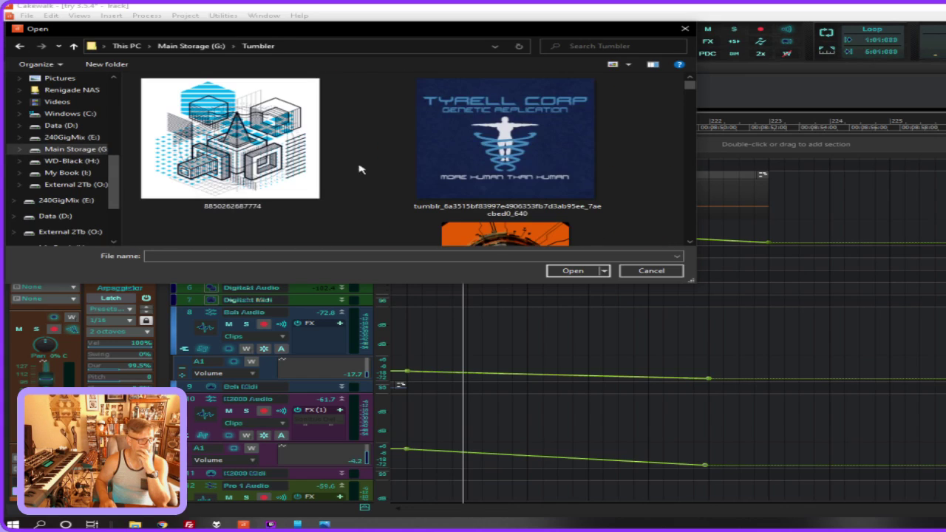
Find and open the mosaic-like city image whose name starts with tumblr_4cc024f1 in the Tumbler folder
scroll(381, 158, down, 3)
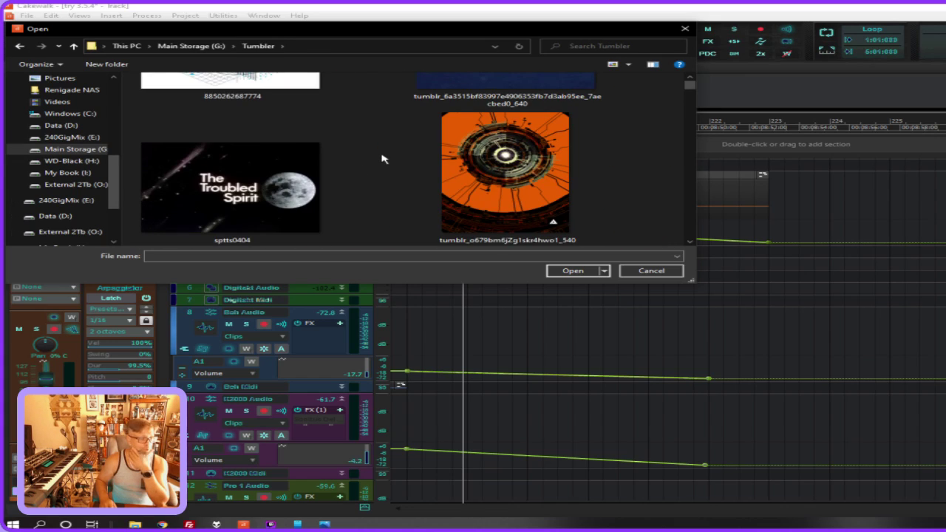
scroll(384, 157, down, 3)
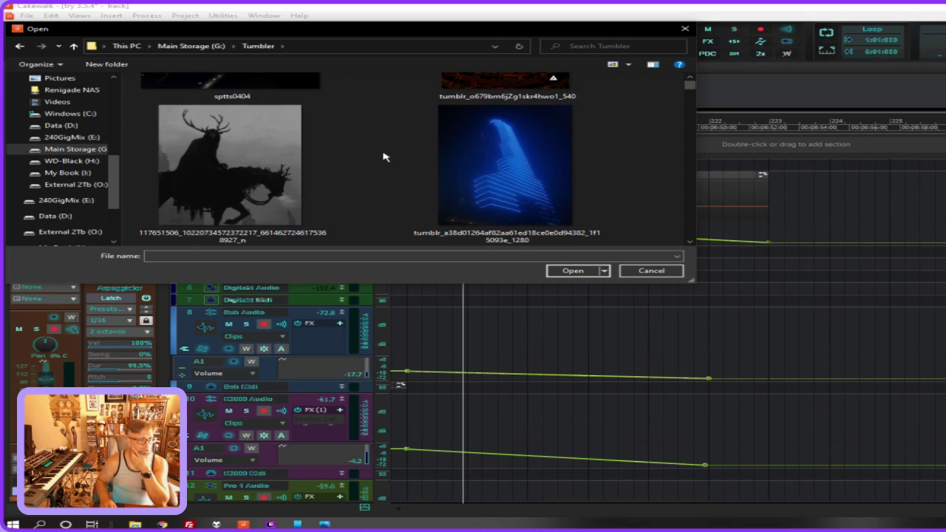
scroll(383, 157, down, 1)
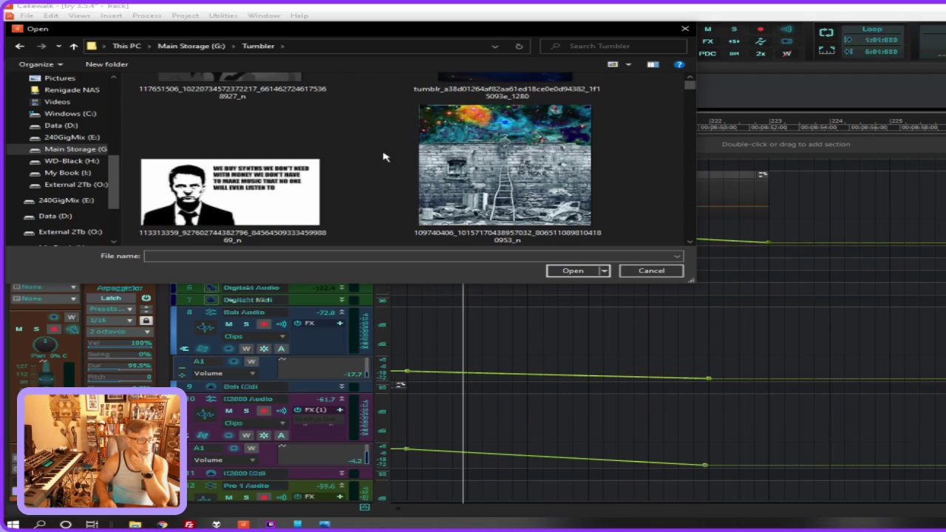
scroll(384, 155, down, 1)
scroll(385, 151, down, 1)
scroll(386, 149, down, 2)
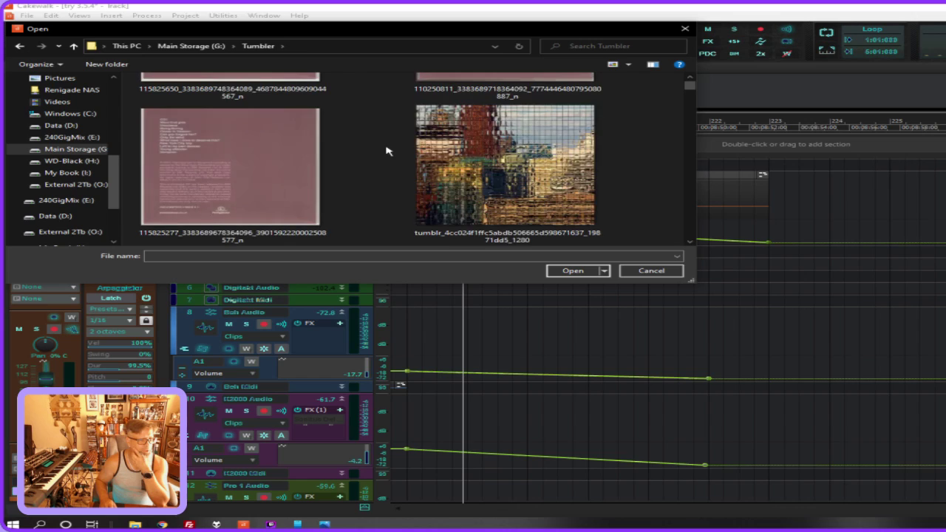
scroll(457, 148, up, 1)
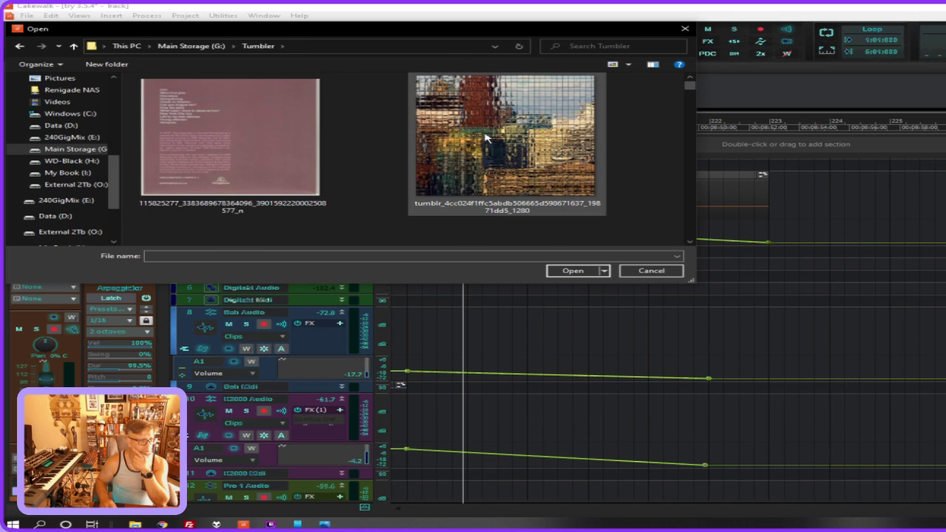
double_click(483, 139)
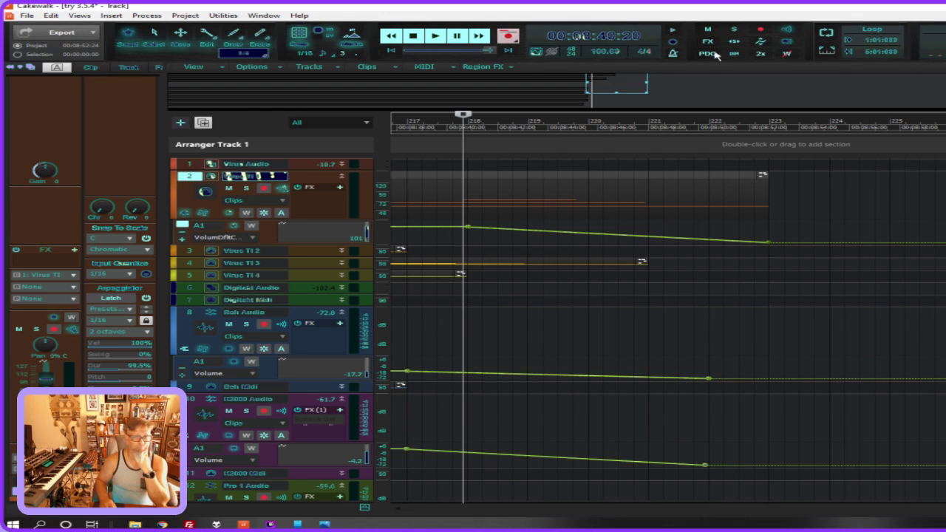
Save the project under the new name "try 4.0.0" in the try 1 folder, and save it once more
click(29, 19)
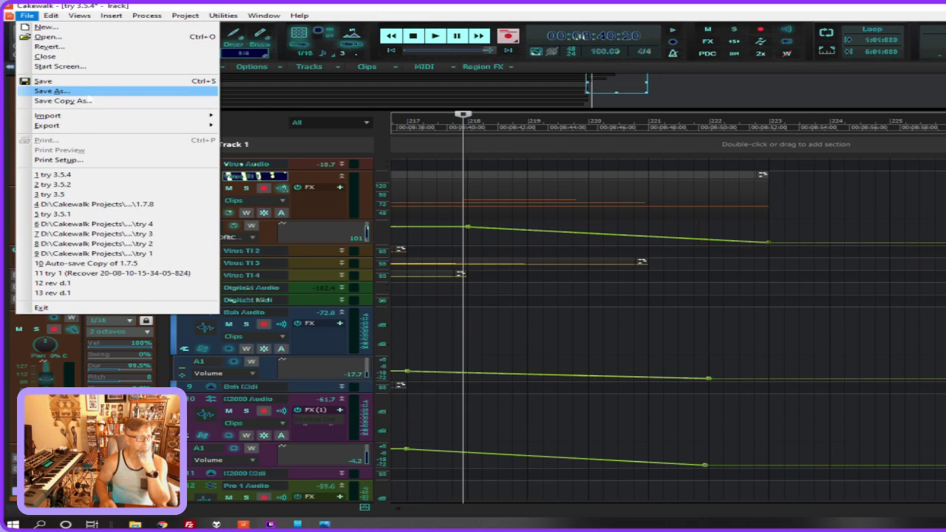
click(88, 91)
click(674, 384)
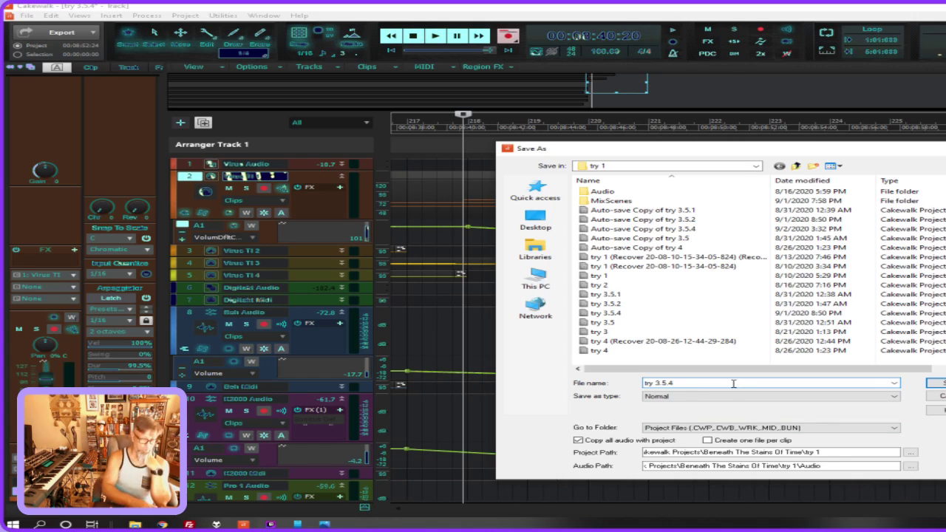
key(BackSpace)
key(BackSpace)
key(BackSpace)
key(BackSpace)
key(BackSpace)
text(4.0)
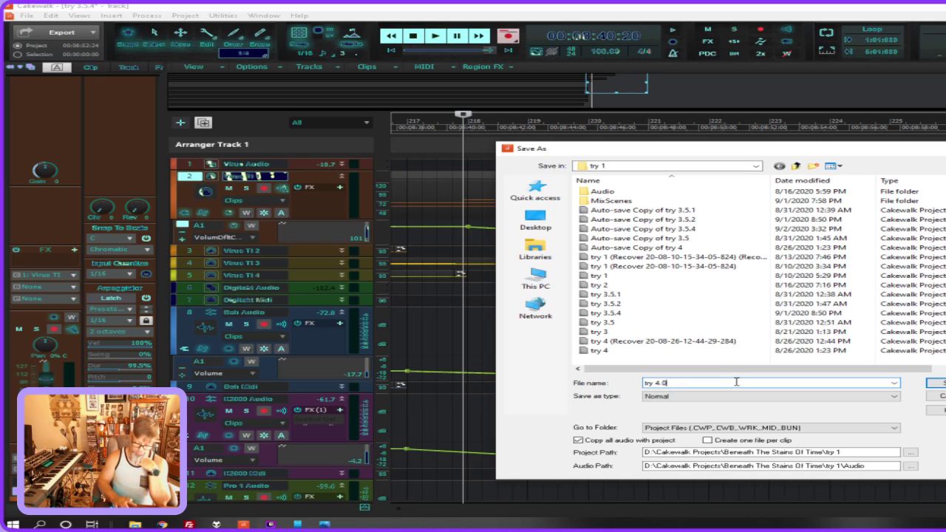
text(.0)
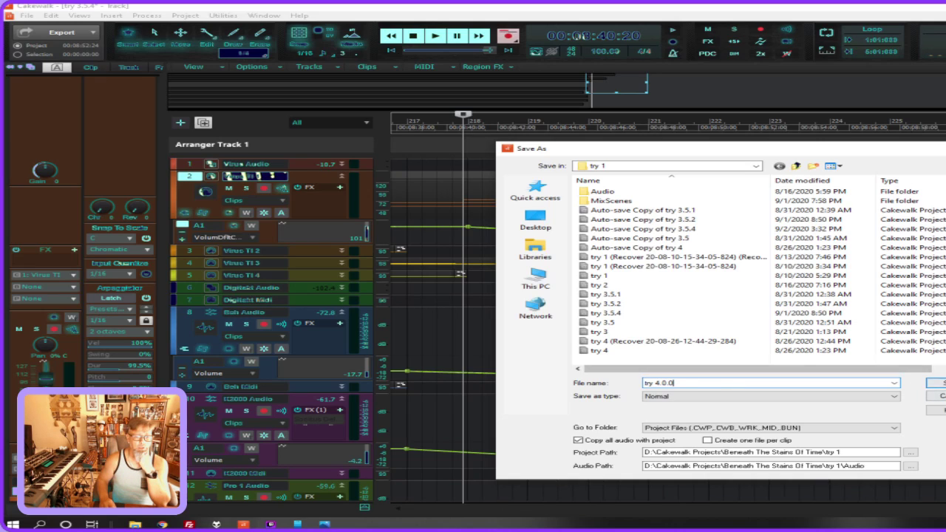
key(Return)
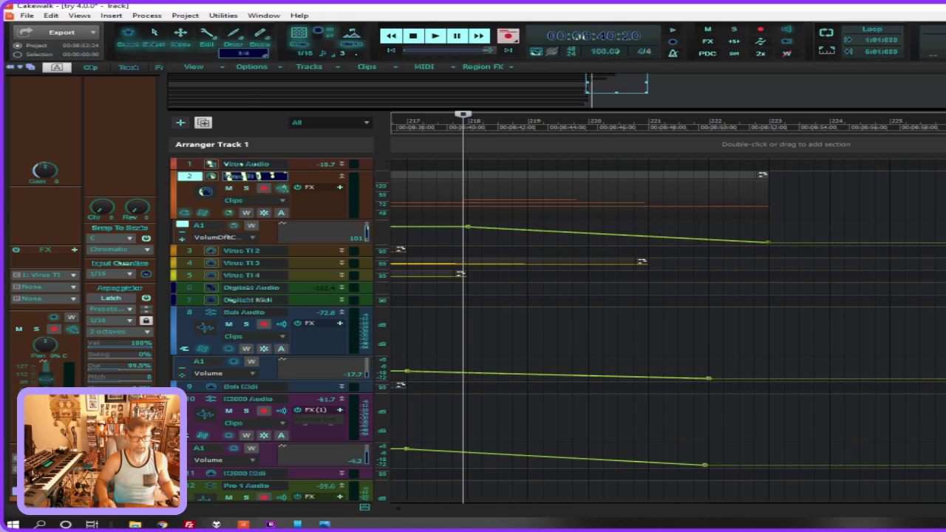
click(25, 15)
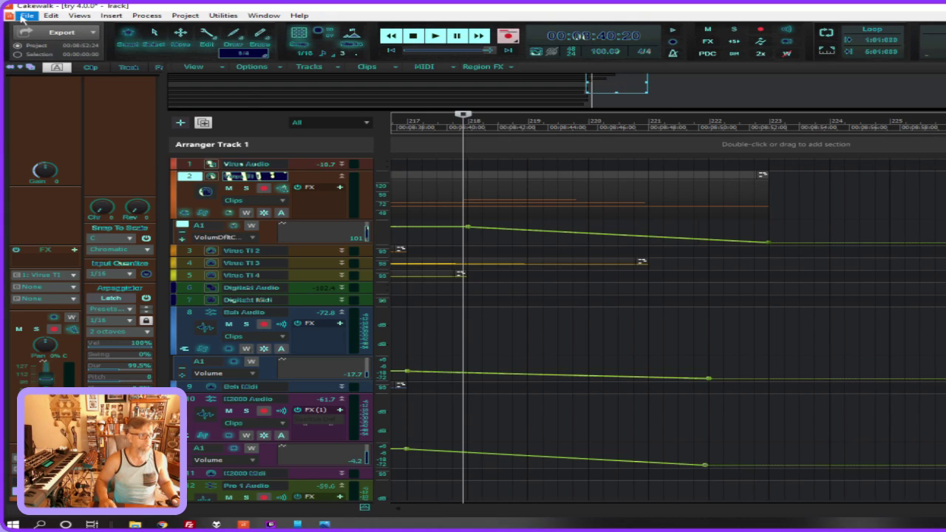
click(43, 81)
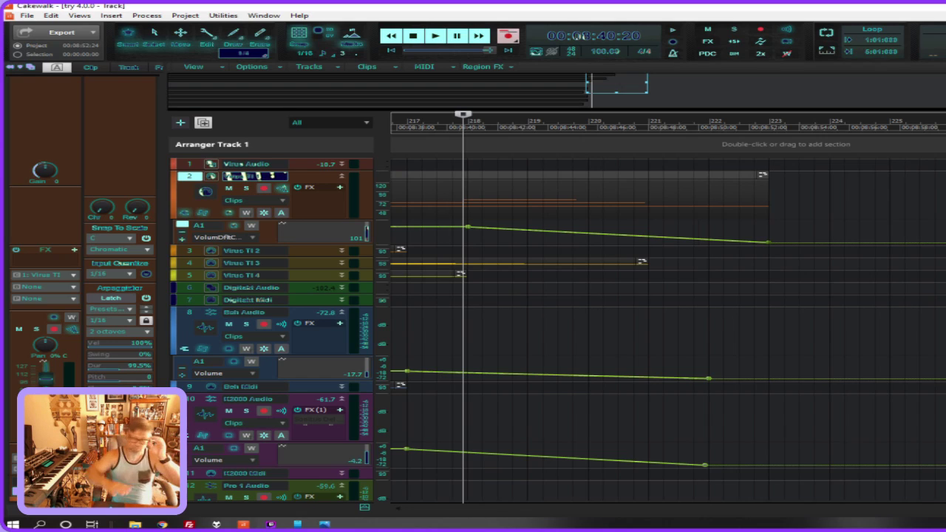
Return to the song's start and play the opening to check it
click(391, 50)
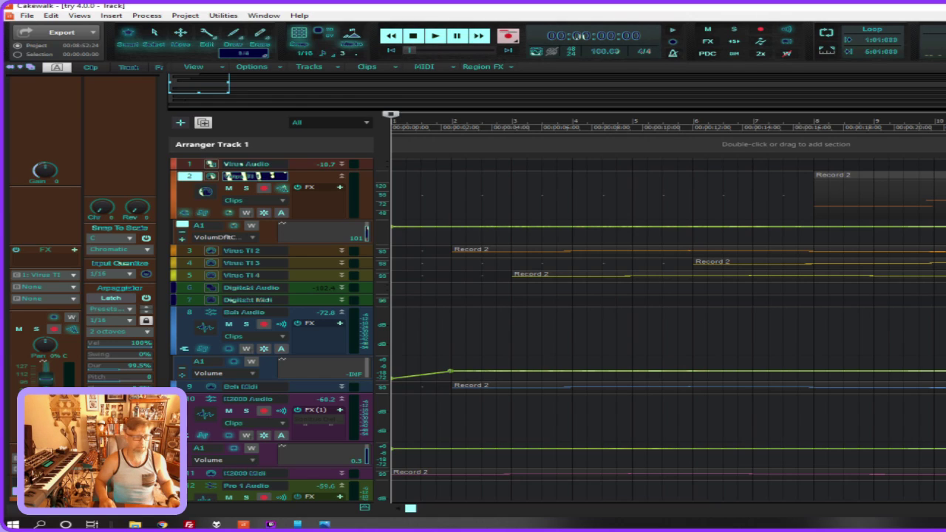
key(space)
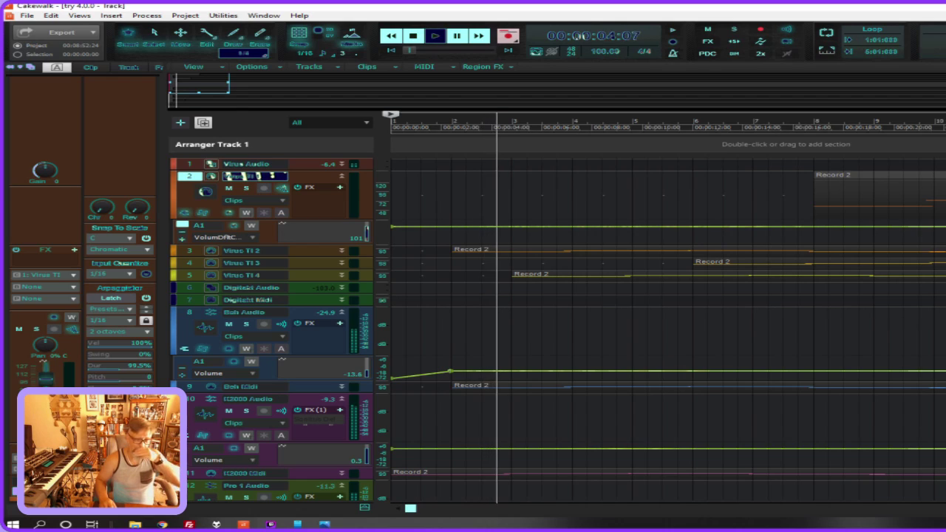
key(space)
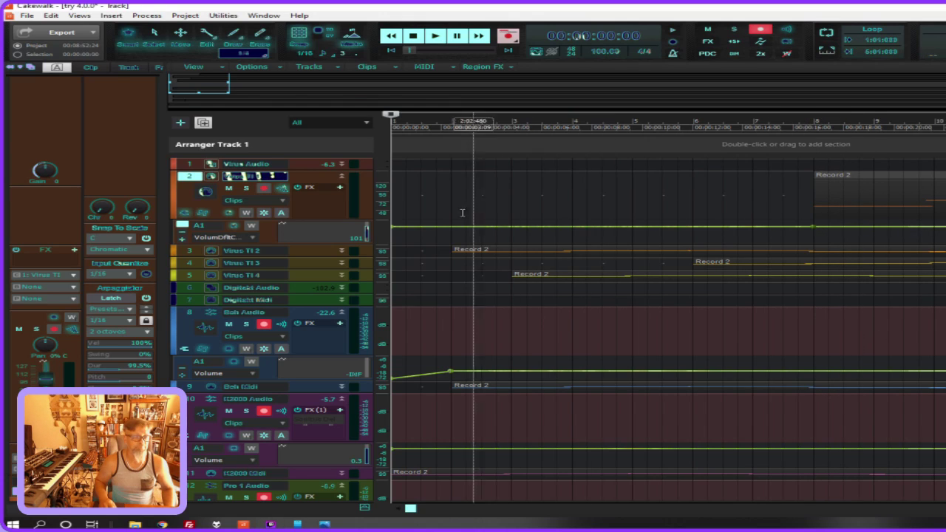
Hold Virus TI 1's volume at 0 from the song start to about bar 7, ramping up to bar 8, and save the project
drag(391, 226, 391, 241)
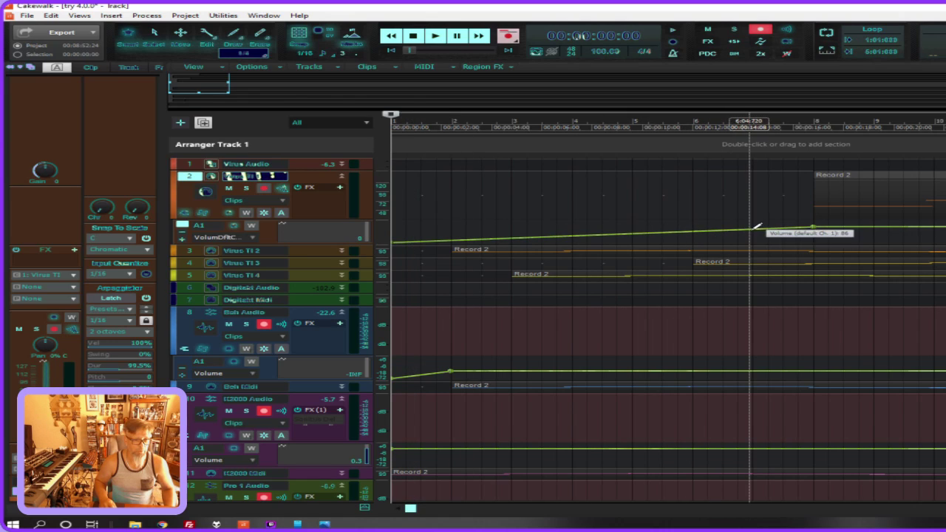
drag(751, 229, 752, 241)
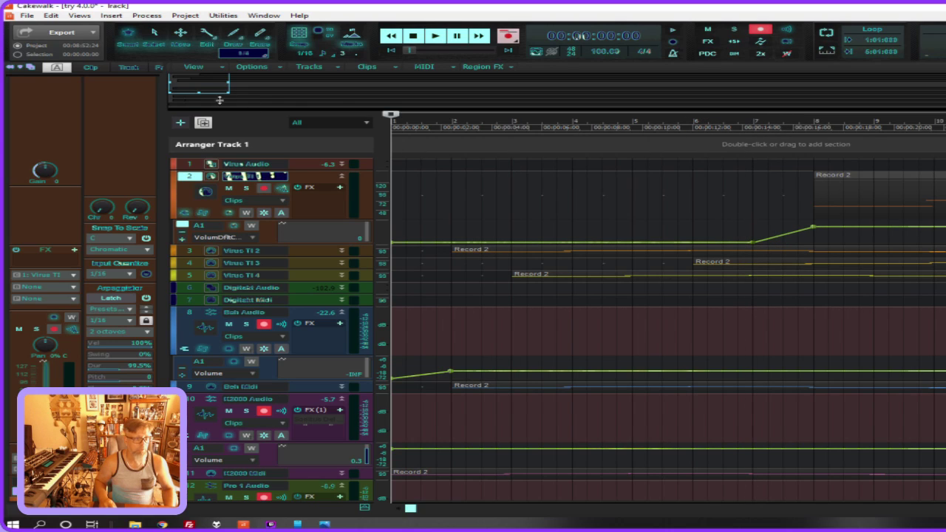
click(26, 15)
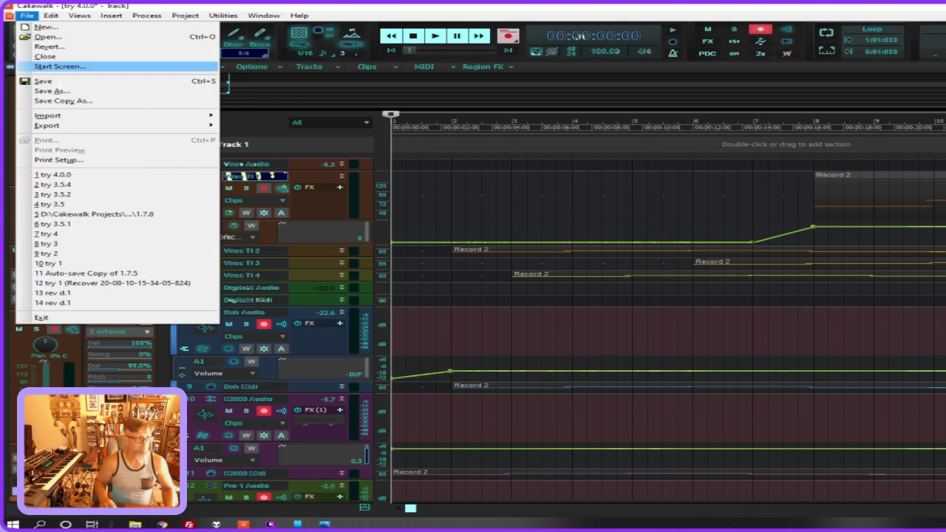
click(57, 81)
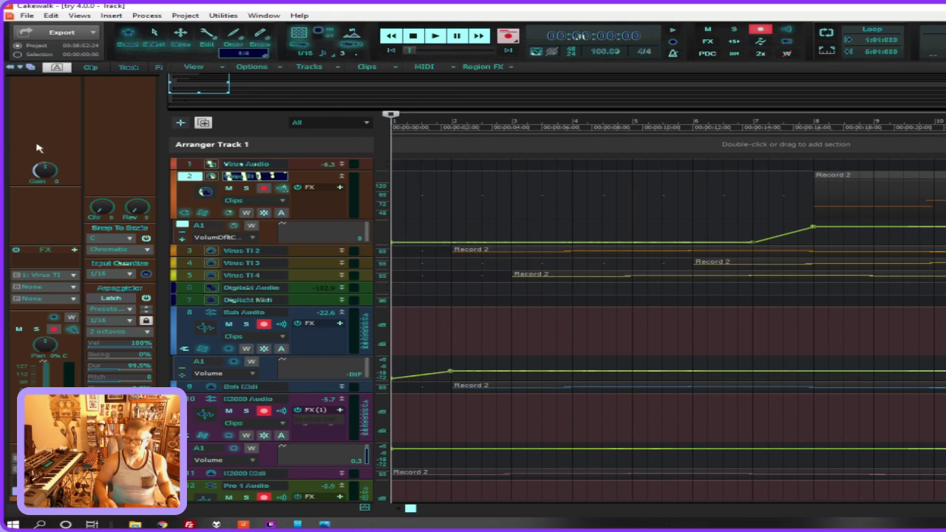
Check the project's metronome settings for playback and recording, and accept them
right_click(672, 53)
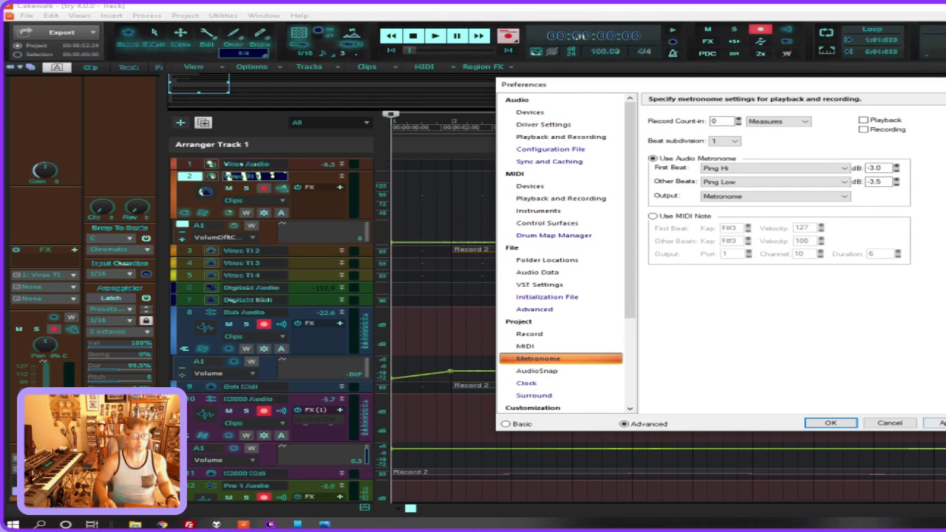
click(820, 422)
click(826, 423)
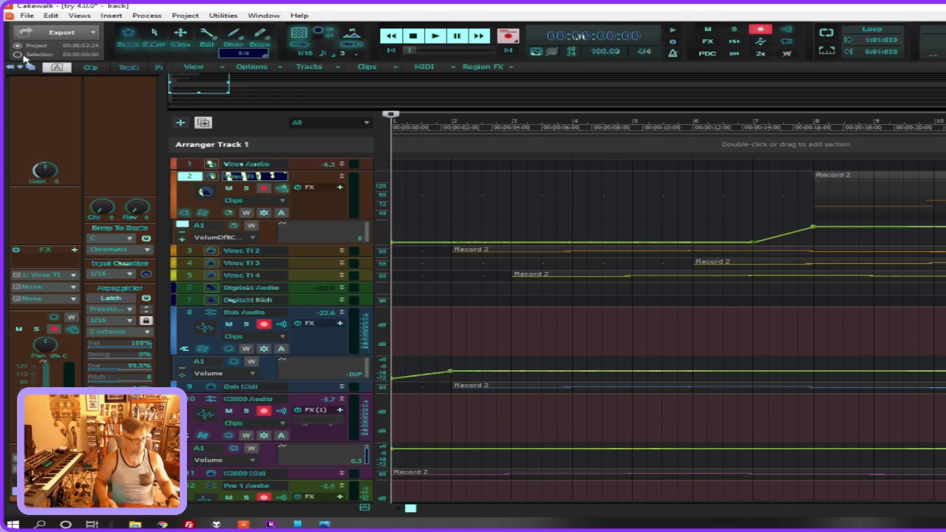
Record the armed synth audio tracks from the song start to about bar 224, past the final fades, and look over the recorded clips
key(r)
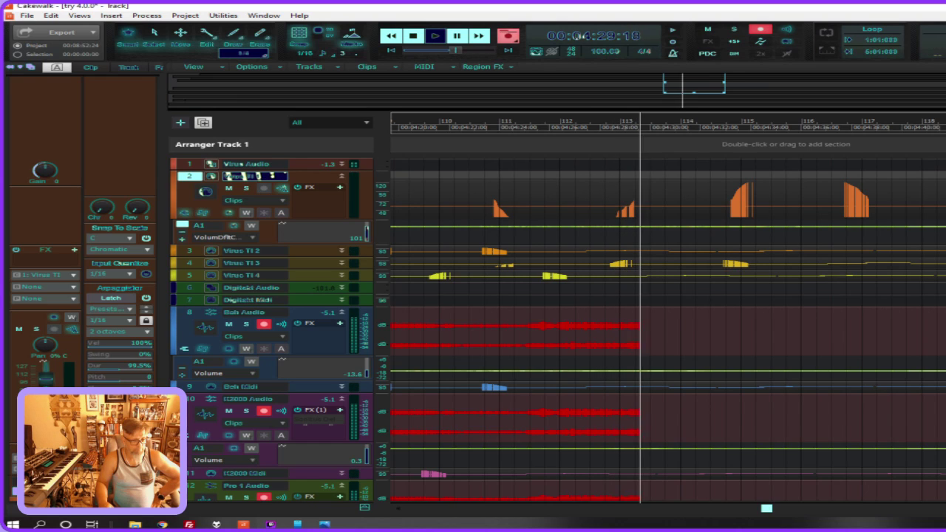
scroll(488, 497, down, 2)
scroll(488, 496, down, 3)
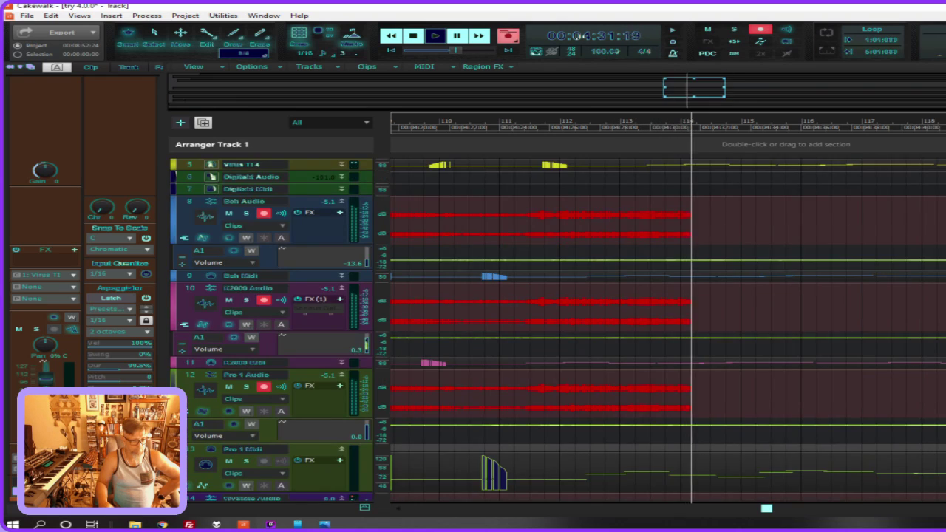
scroll(557, 310, down, 3)
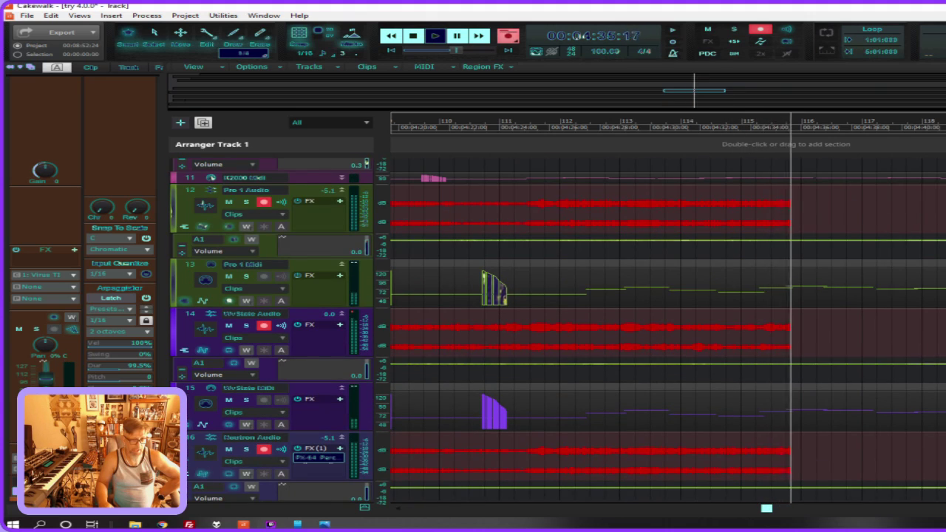
scroll(665, 310, up, 5)
scroll(557, 310, up, 1)
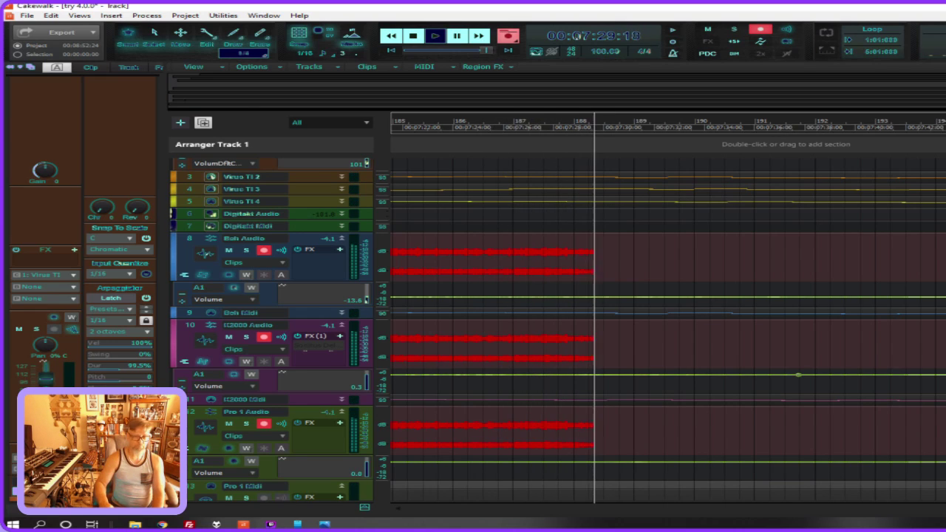
scroll(562, 310, up, 3)
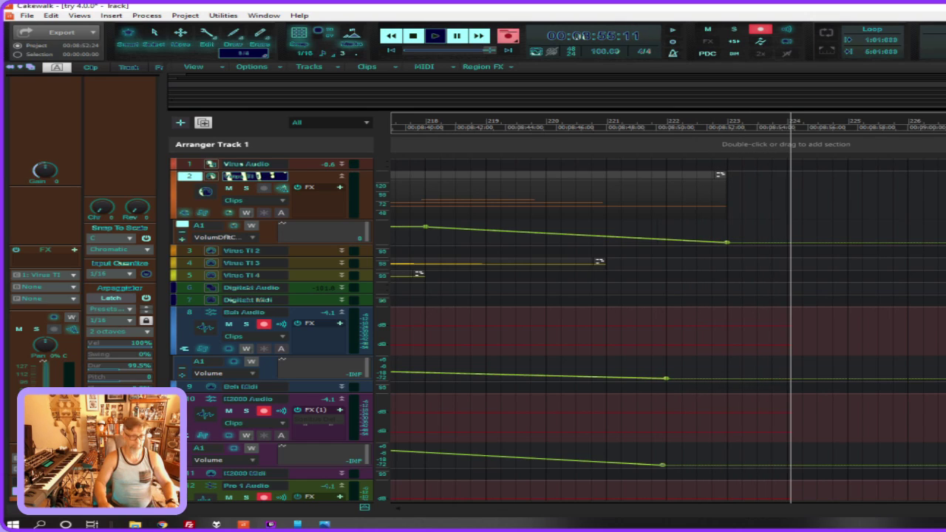
key(space)
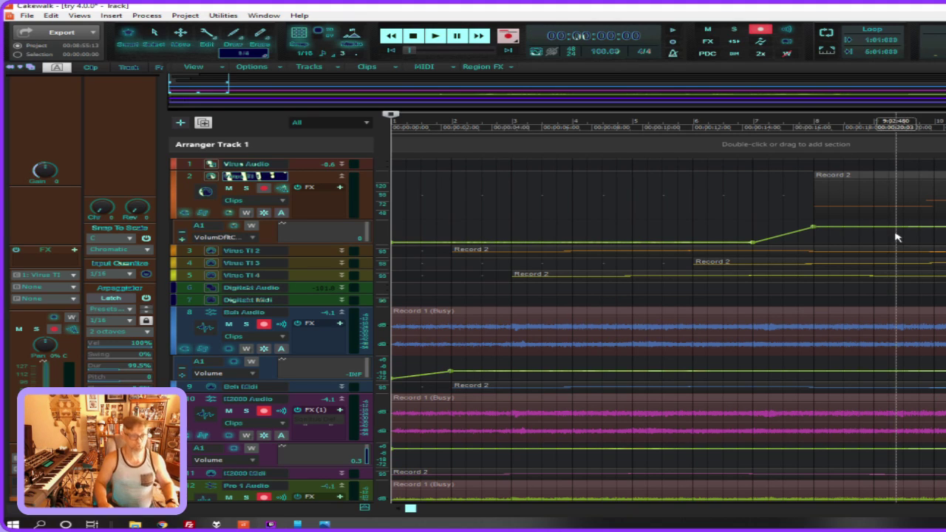
scroll(895, 237, down, 10)
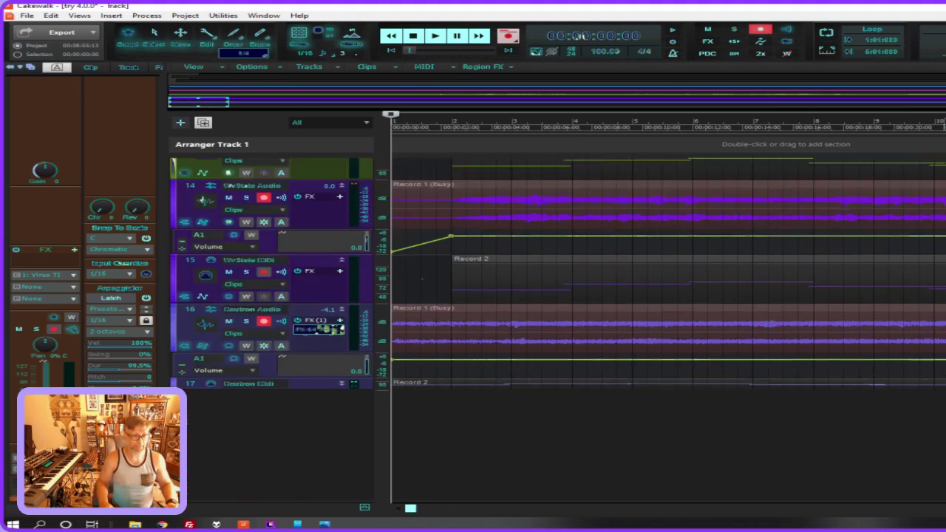
scroll(665, 318, up, 10)
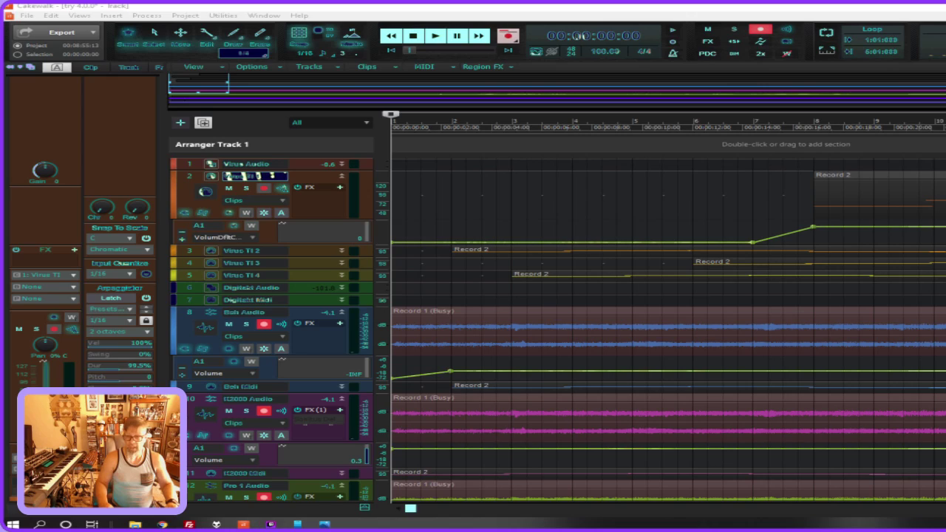